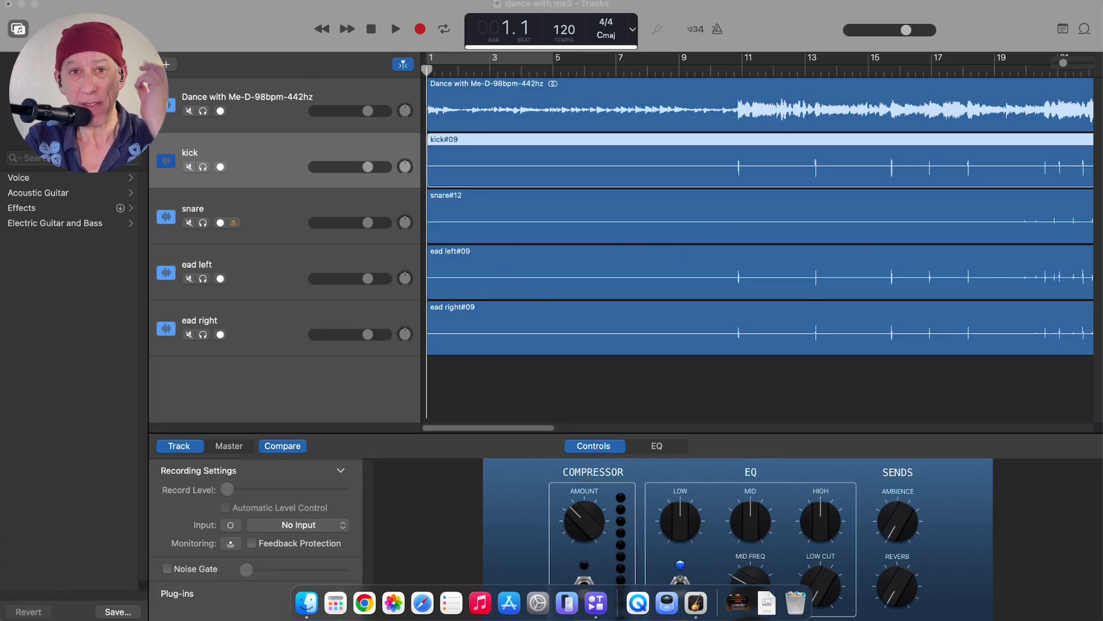
- Play the mix from the start to about bar 25, lowering the volume of the Dance with Me backing track
key("space")
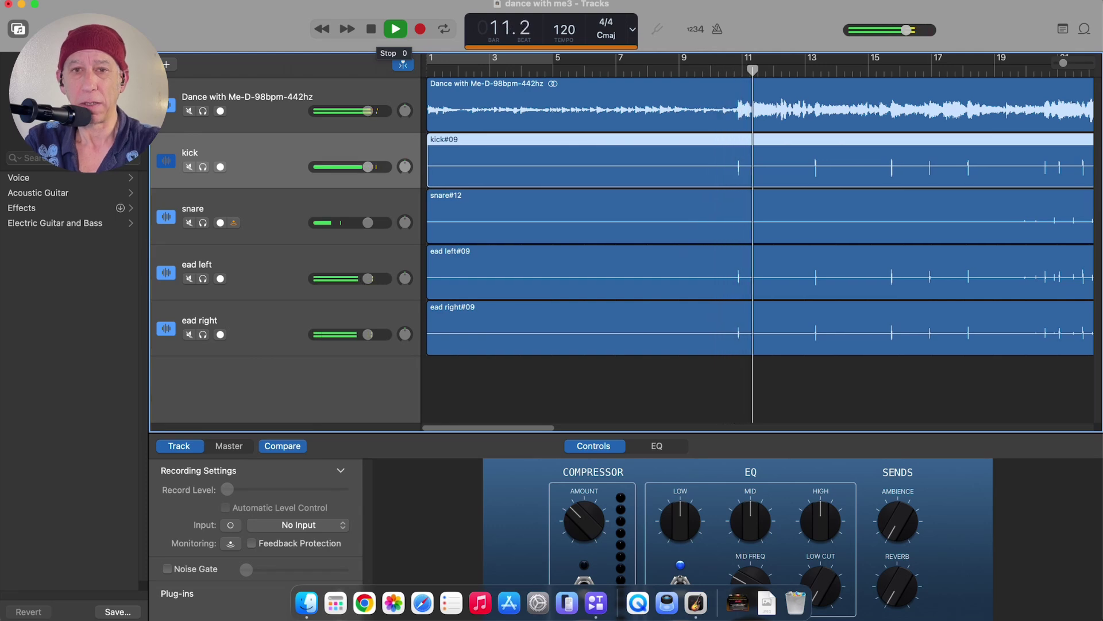
left_click_drag(368, 111, 345, 111)
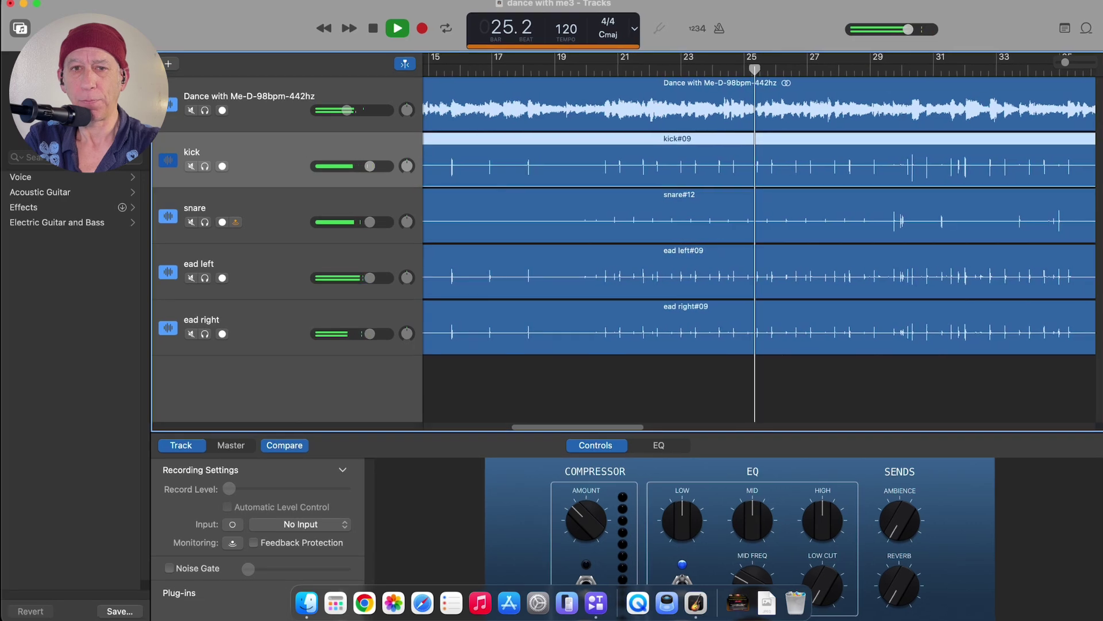
key("space")
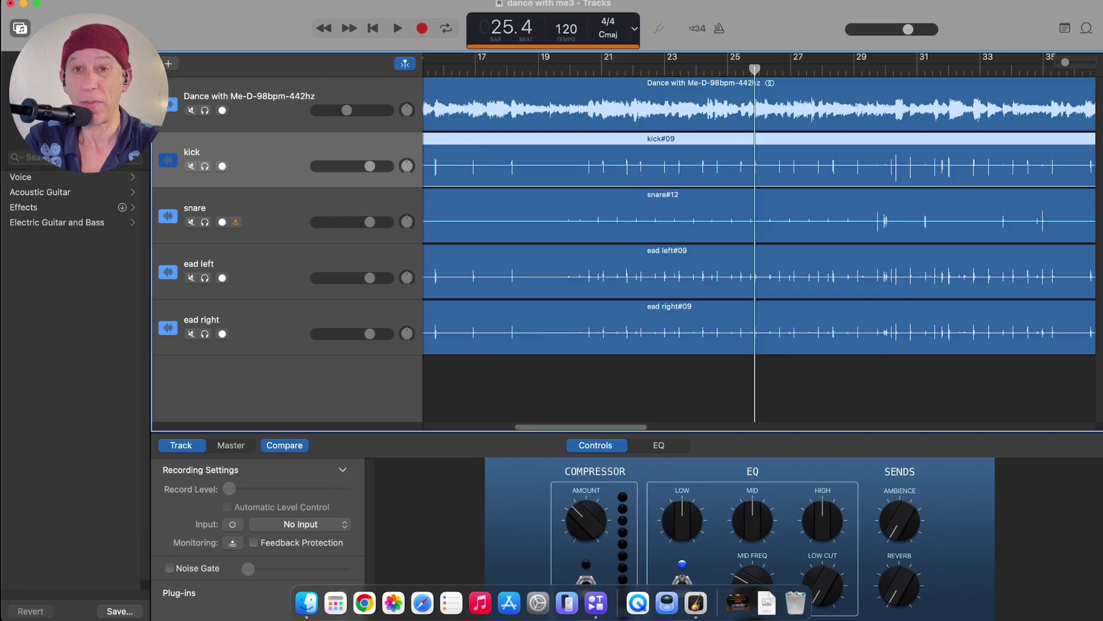
- Listen to the rest of the full mix up to the end of the song, pausing near bar 58
key("space")
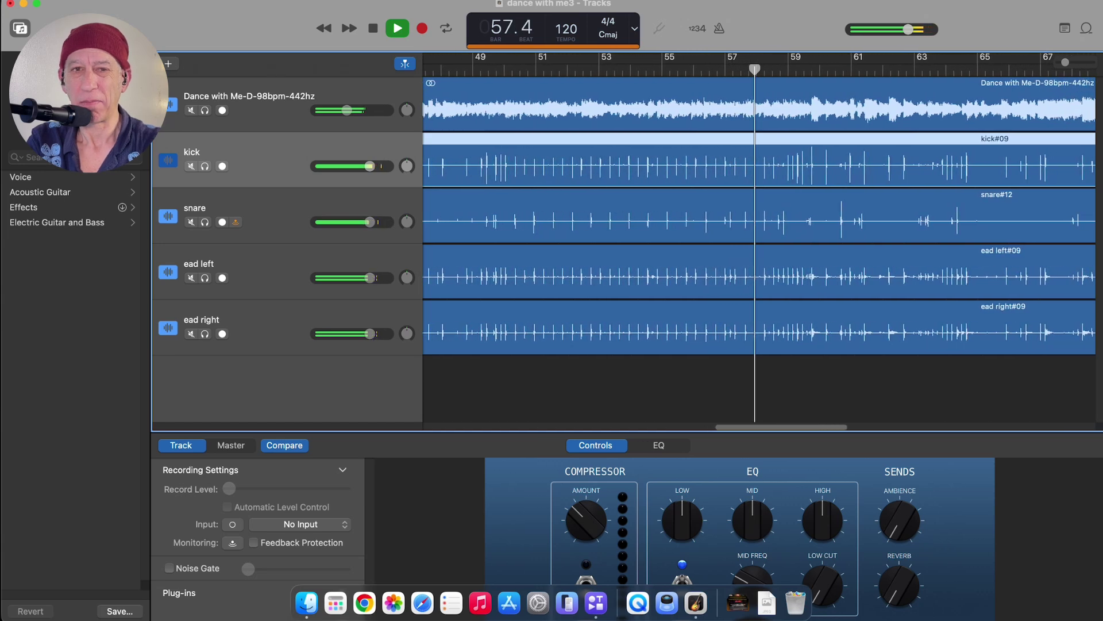
key("space")
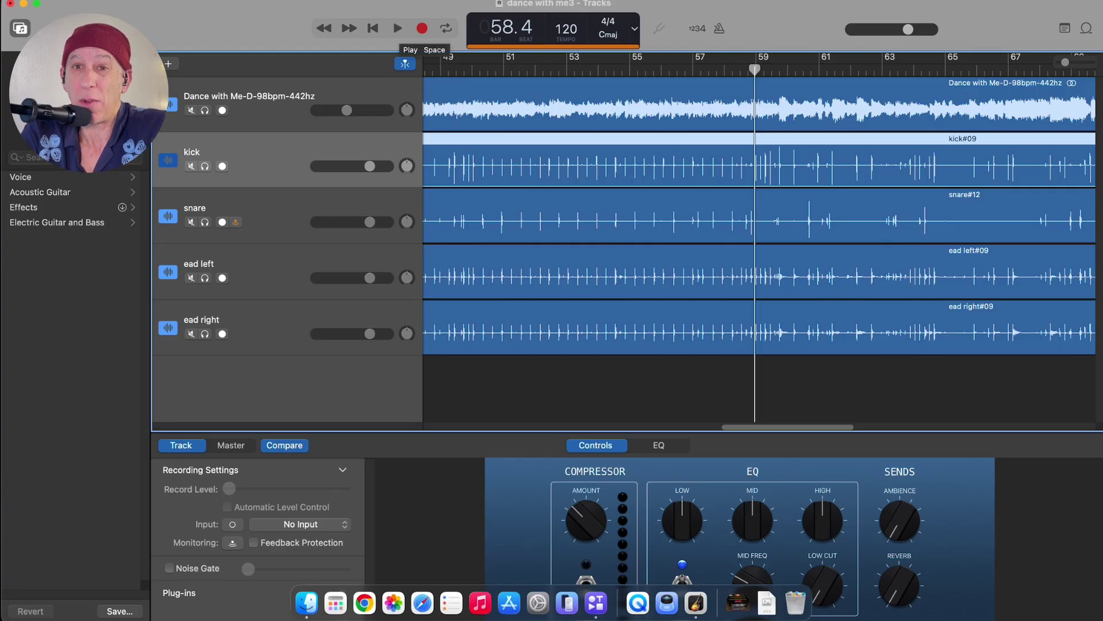
left_click(397, 28)
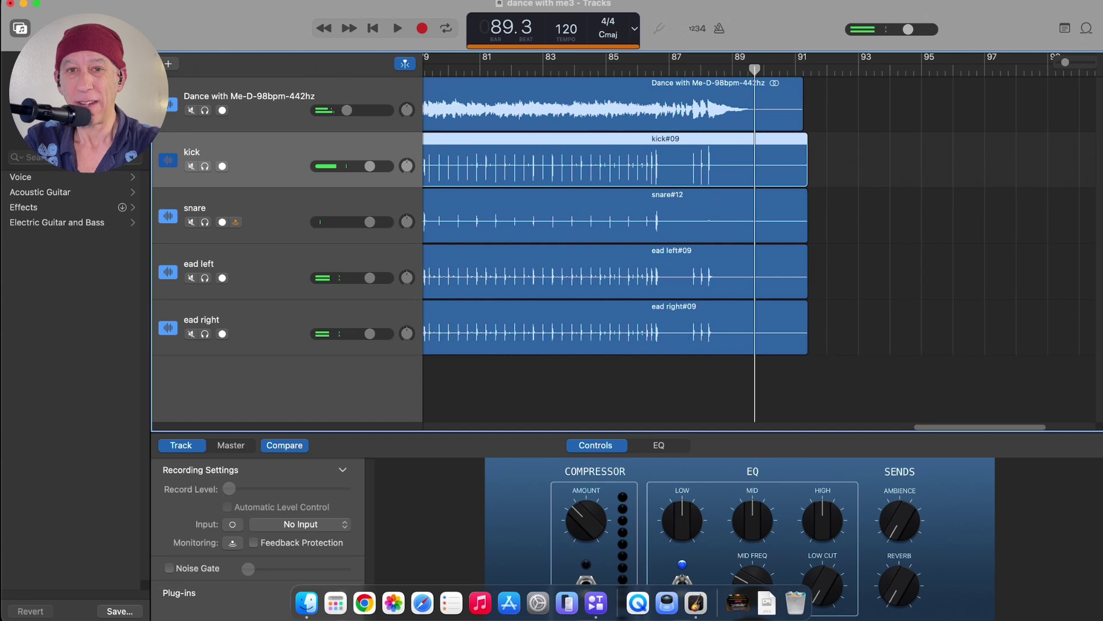
key("space")
- Return to the beginning of the song, solo the kick track and play it
key("Return")
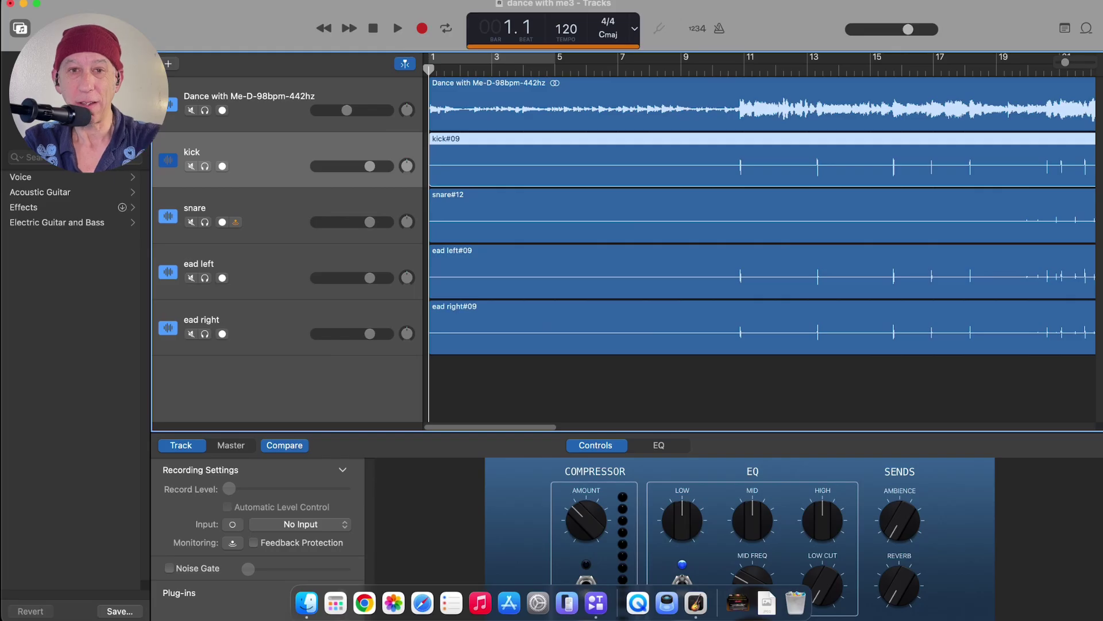
key("s")
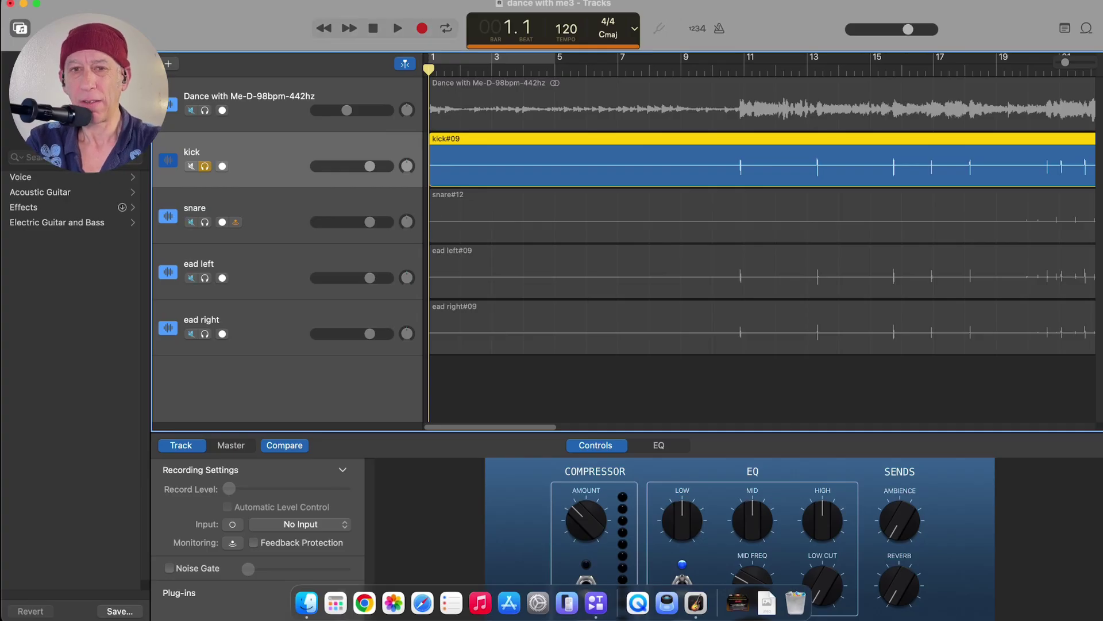
left_click(397, 28)
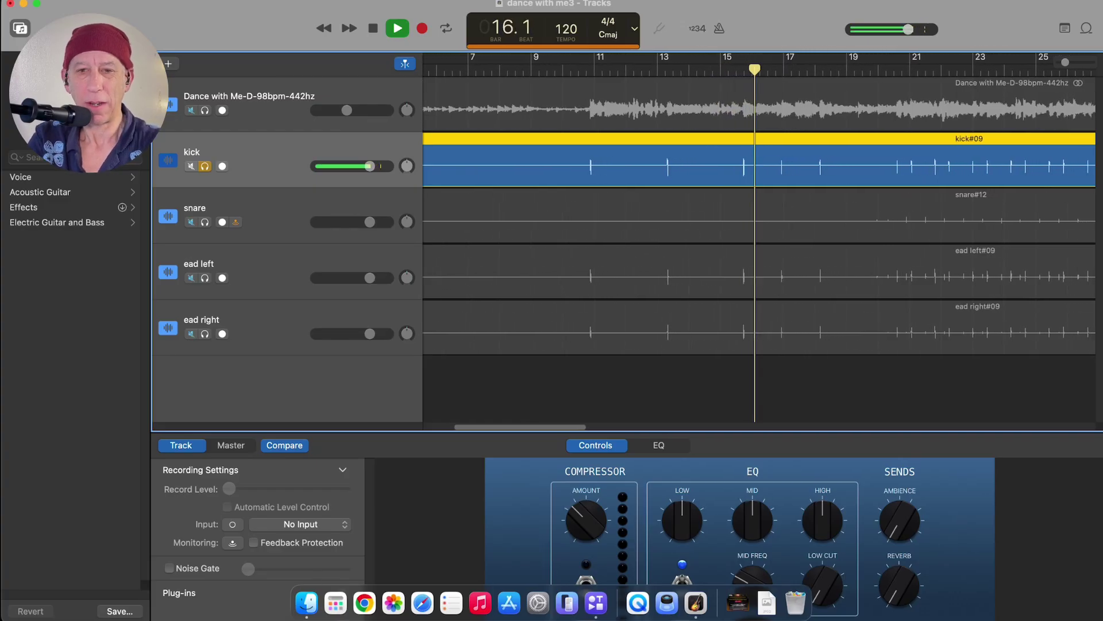
- Enlarge the Smart Controls area, reveal the kick track's plug-ins and open its Channel EQ
left_click_drag(626, 433, 626, 303)
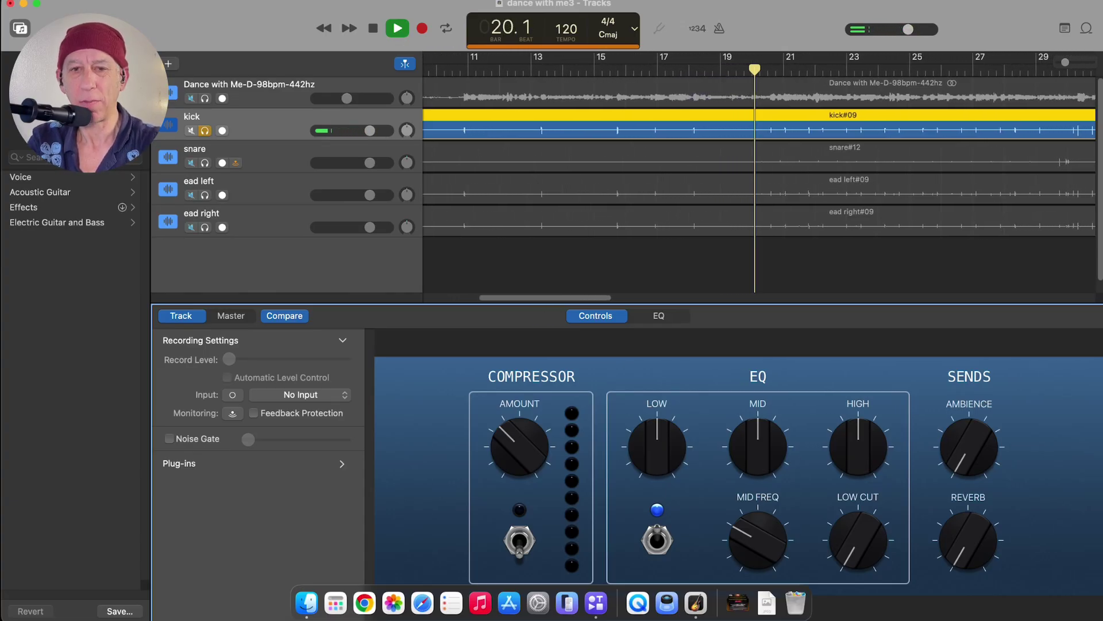
left_click(342, 463)
mouse_move(325, 494)
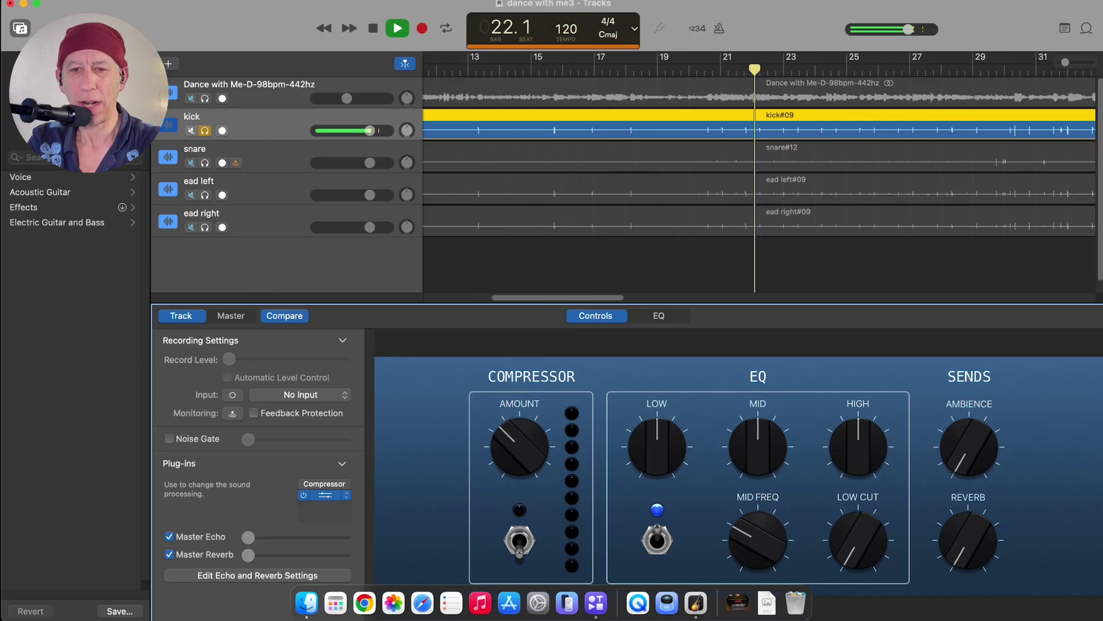
left_click(325, 495)
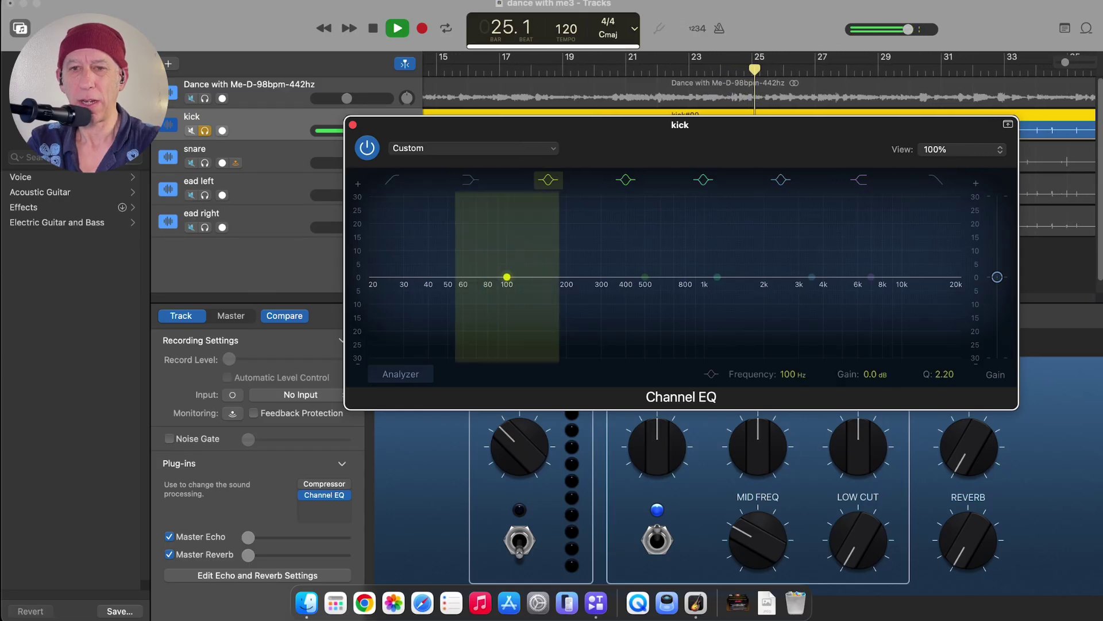
- Boost the kick by about 7 dB near 58 Hz and cut slightly between 100 and 200 Hz in the Channel EQ
left_click_drag(506, 277, 460, 213)
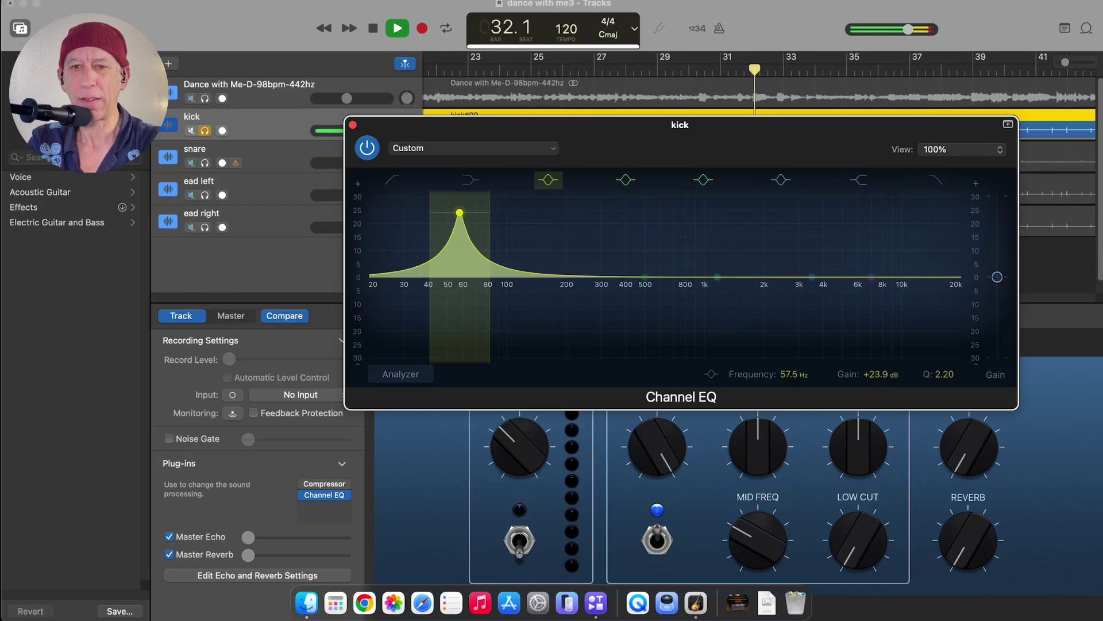
left_click_drag(459, 213, 458, 259)
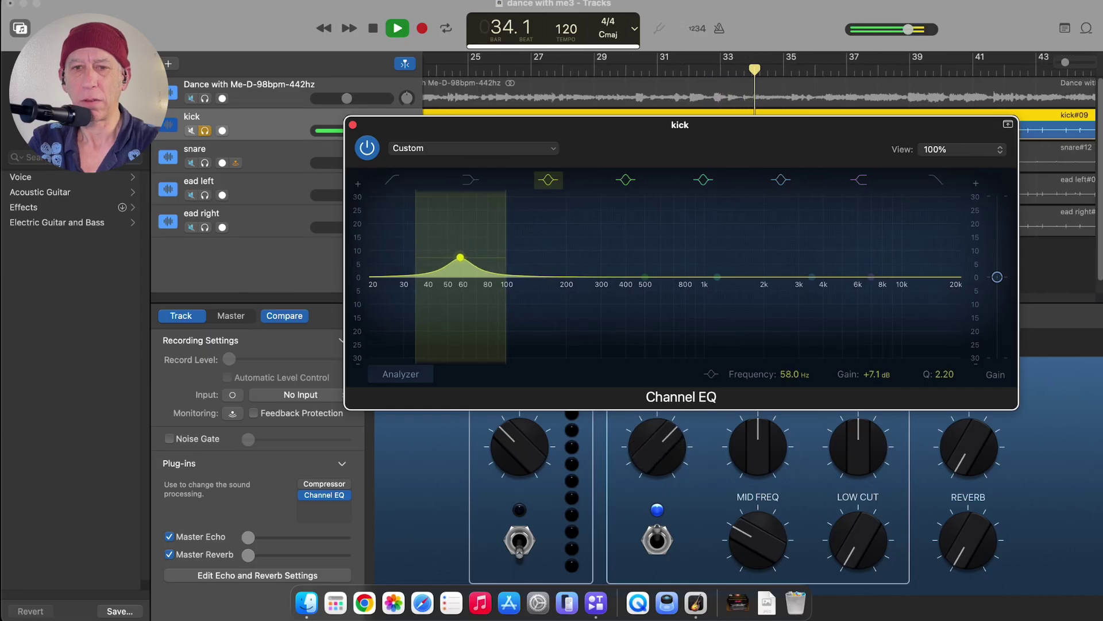
left_click(645, 277)
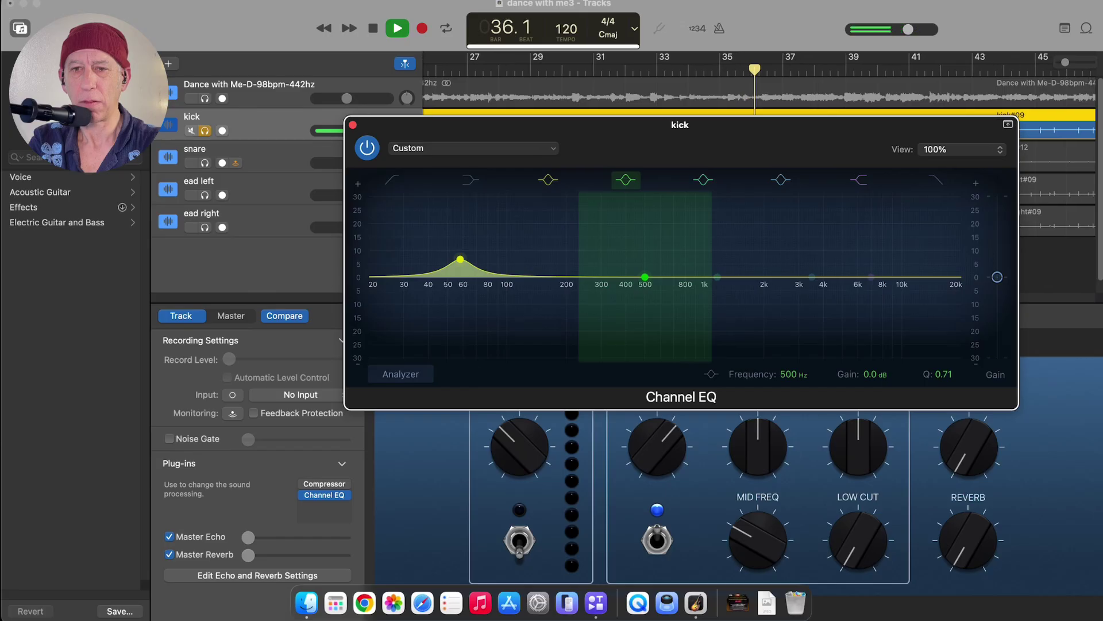
left_click_drag(646, 277, 535, 283)
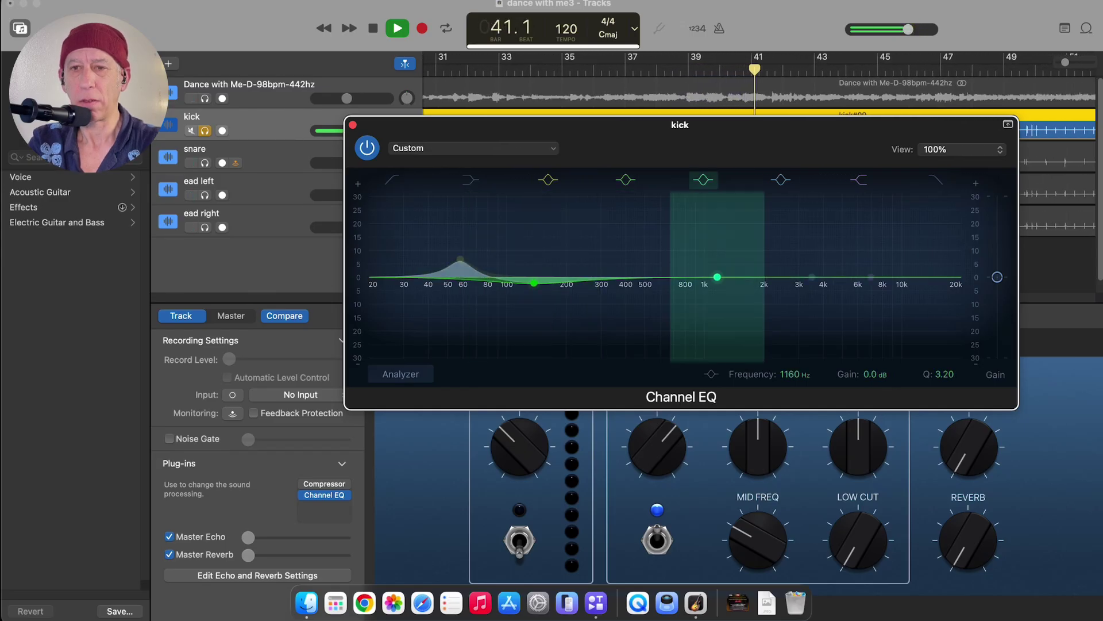
- Boost the kick's highs gently between 8 and 10 kHz and cut 7.8 dB at 480 Hz in the Channel EQ
left_click(703, 180)
left_click_drag(811, 277, 890, 264)
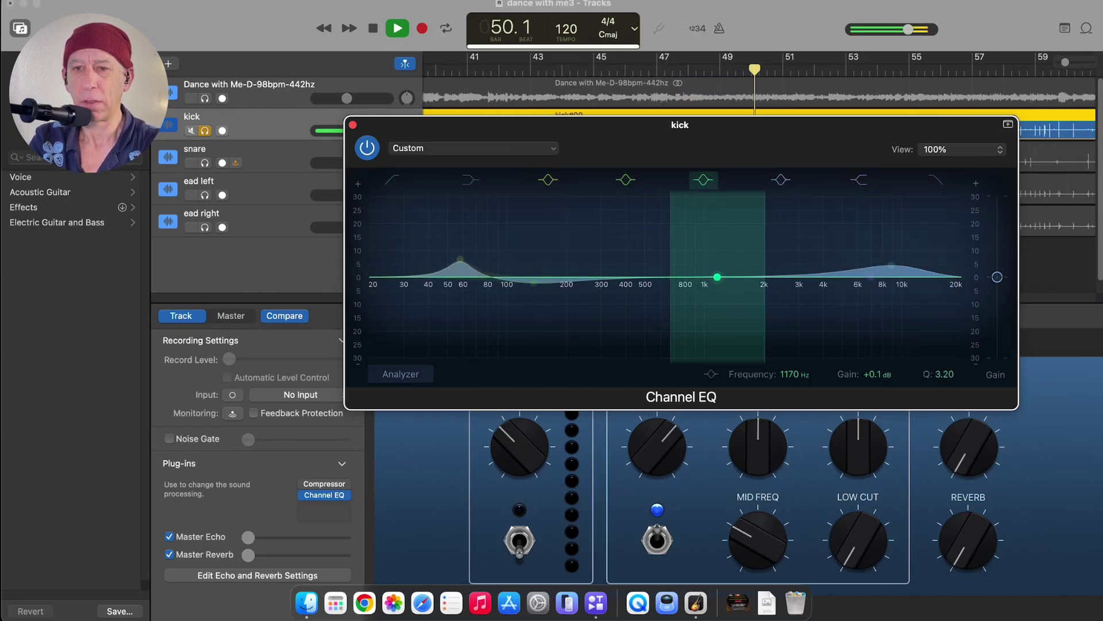
left_click_drag(717, 277, 642, 297)
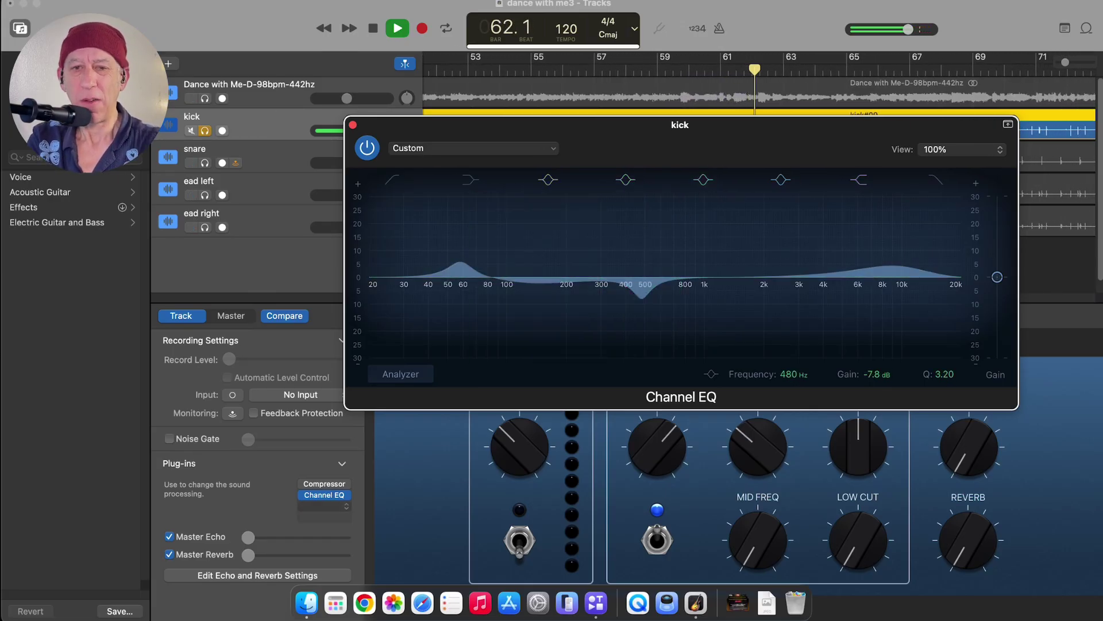
left_click(324, 505)
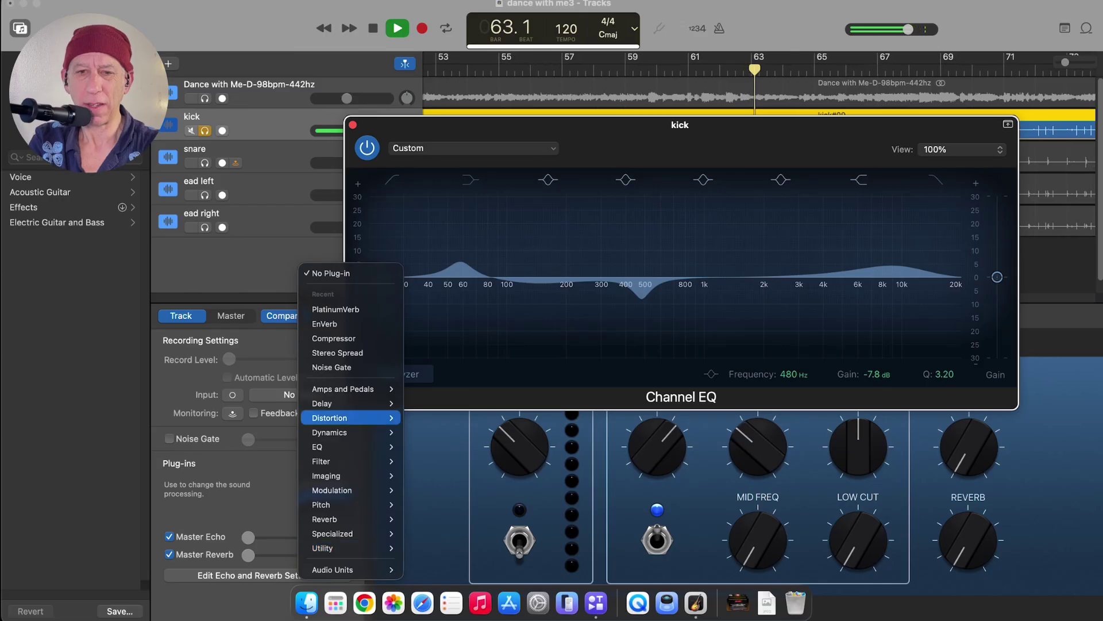
mouse_move(345, 389)
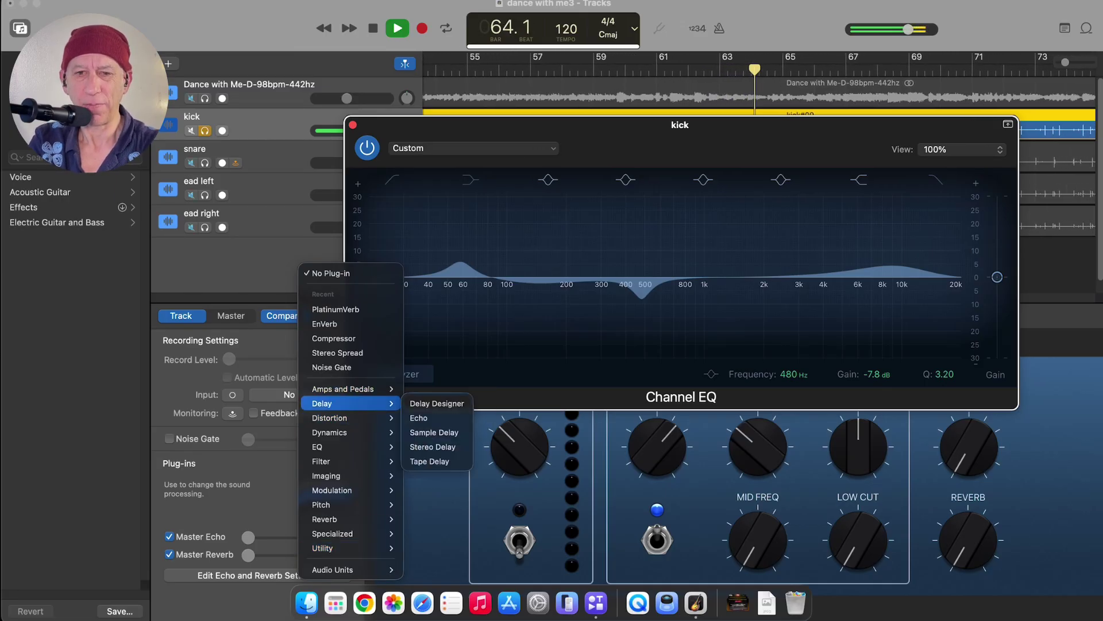
mouse_move(345, 418)
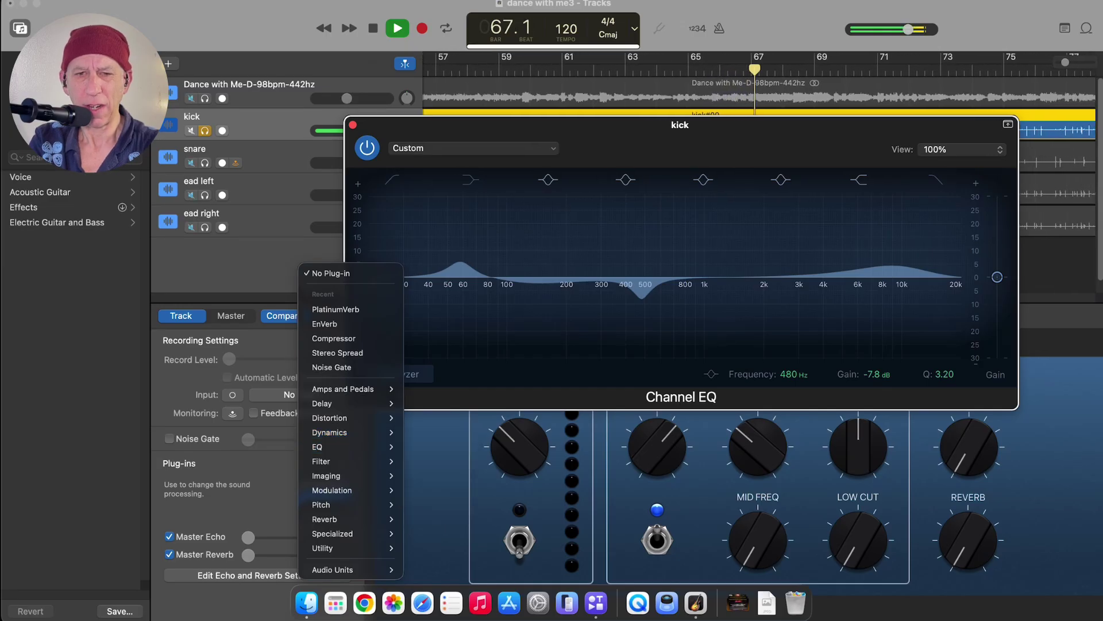
key("Escape")
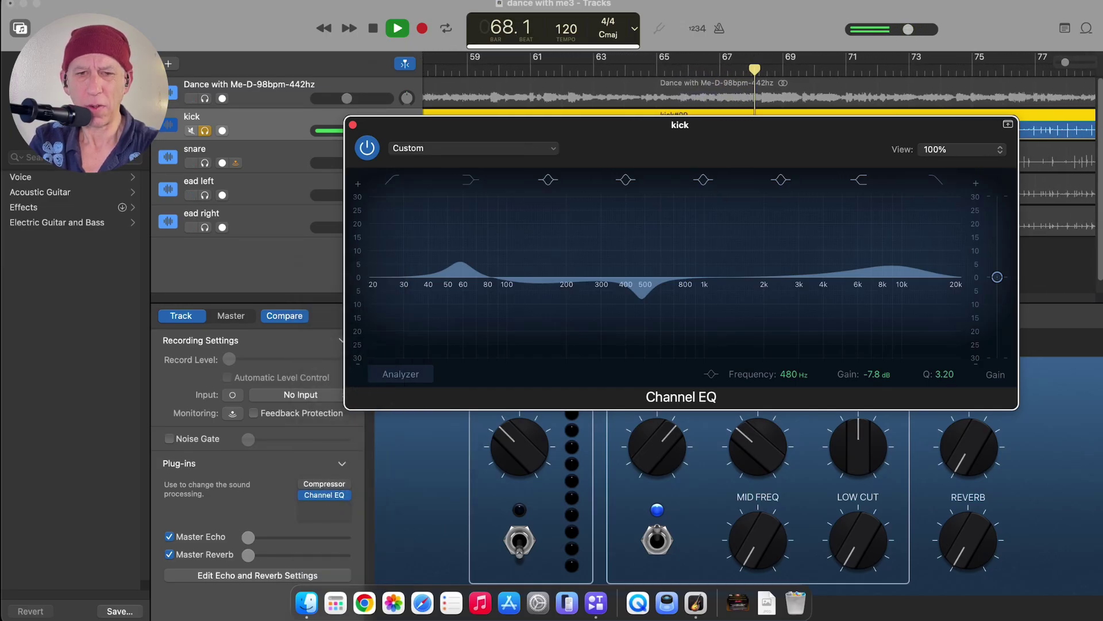
- Enable the kick track's Noise Gate and raise its threshold to roughly four fifths of the range
left_click(169, 438)
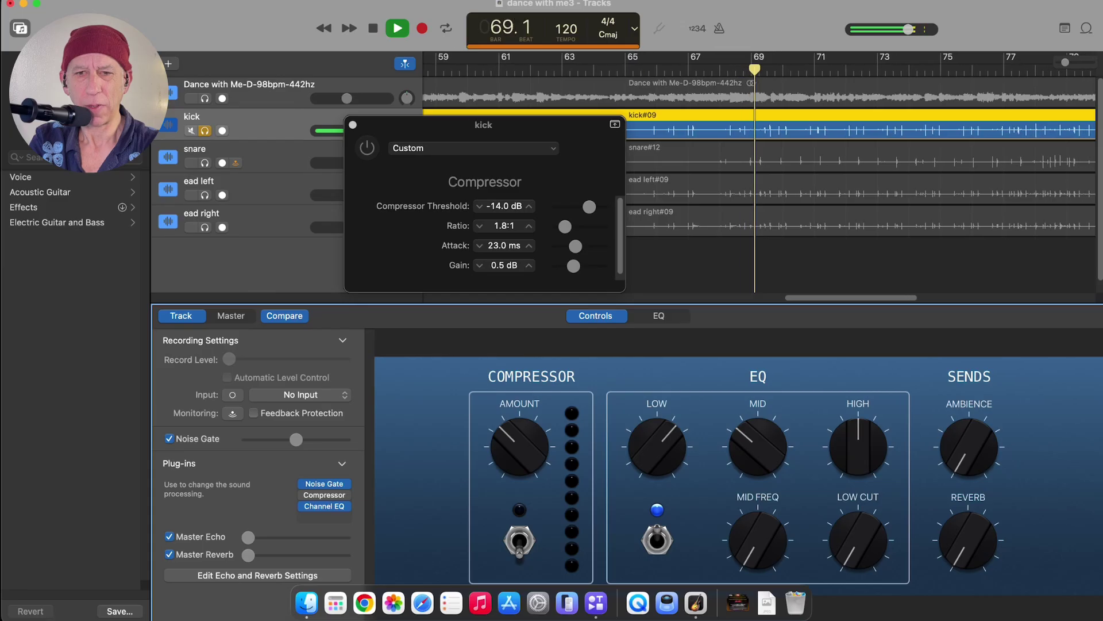
left_click_drag(296, 440, 324, 440)
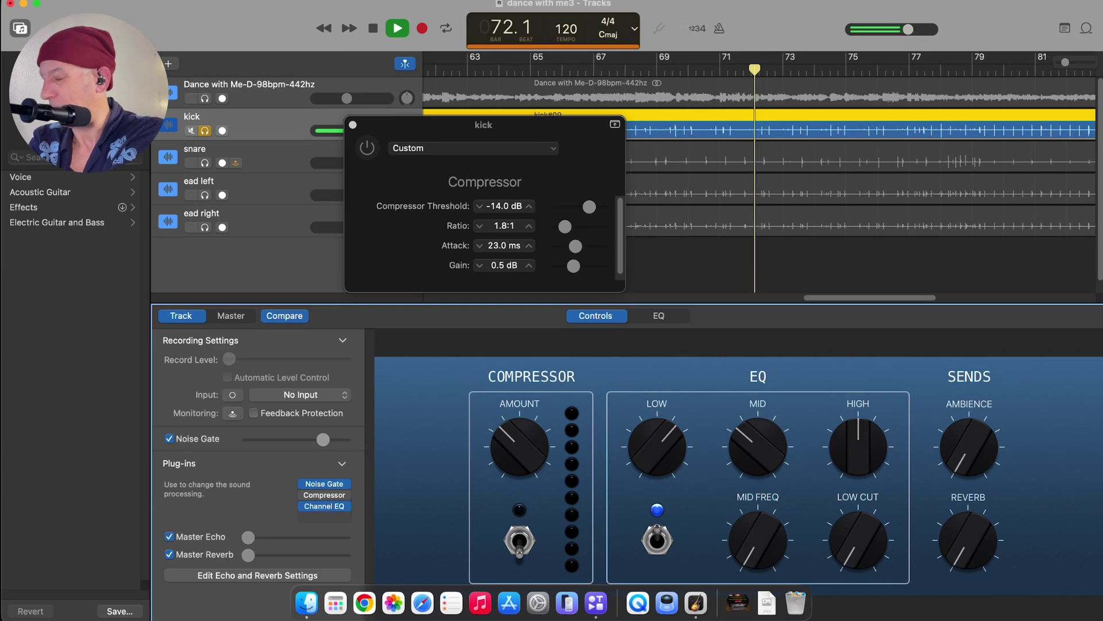
left_click_drag(322, 439, 332, 440)
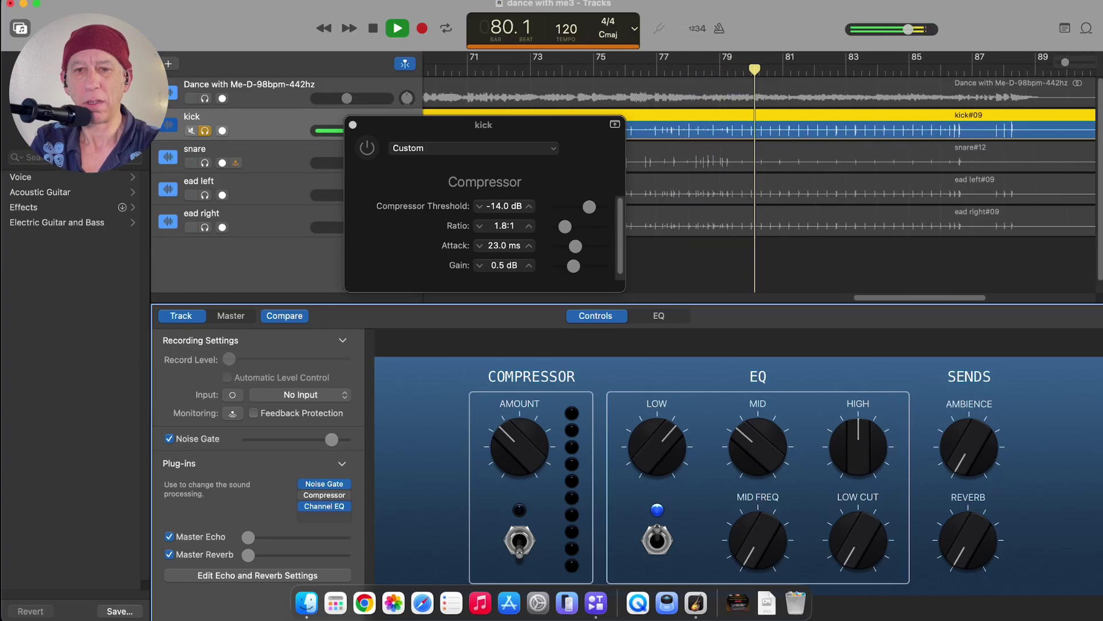
left_click_drag(332, 440, 333, 440)
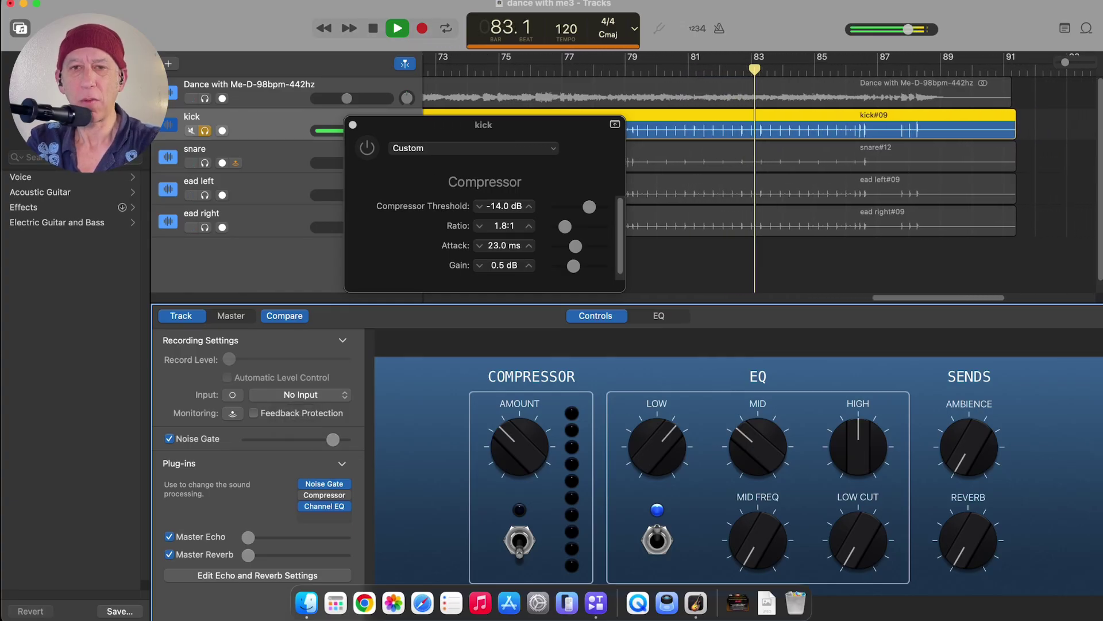
- Replay the kick from about bar 73, load the Rock Kick drum preset in its Compressor and switch the Compressor on
left_click(444, 70)
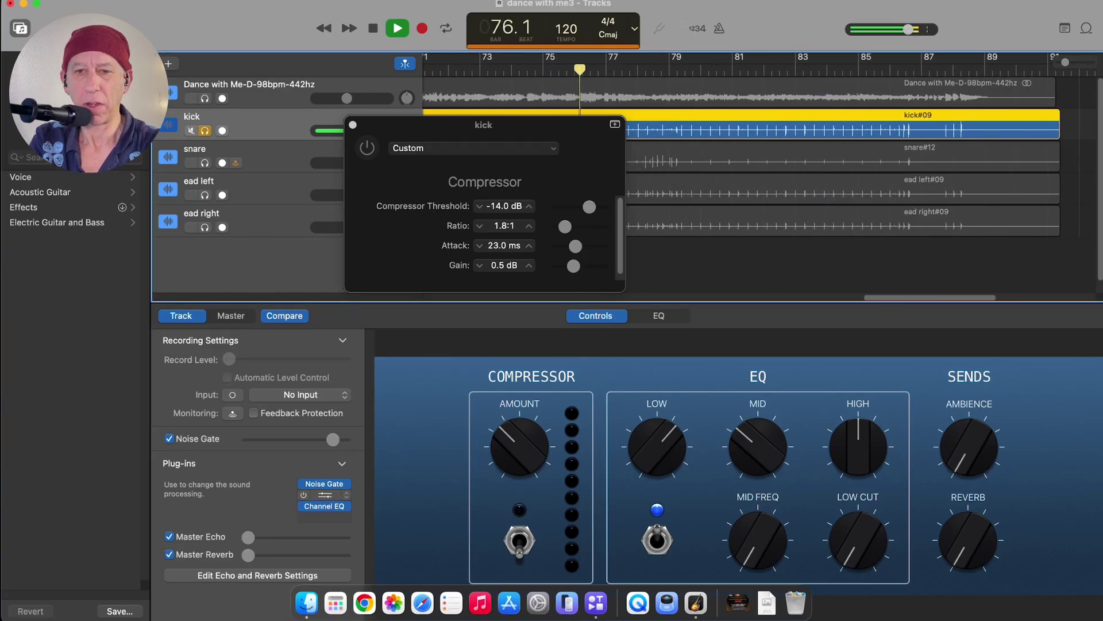
left_click(325, 495)
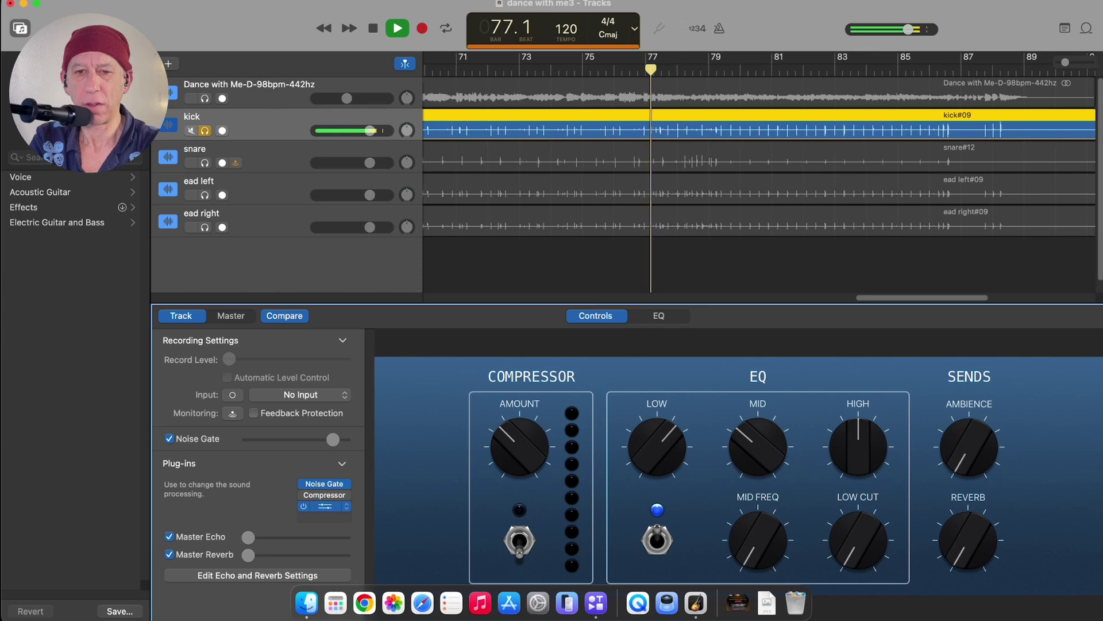
left_click(324, 495)
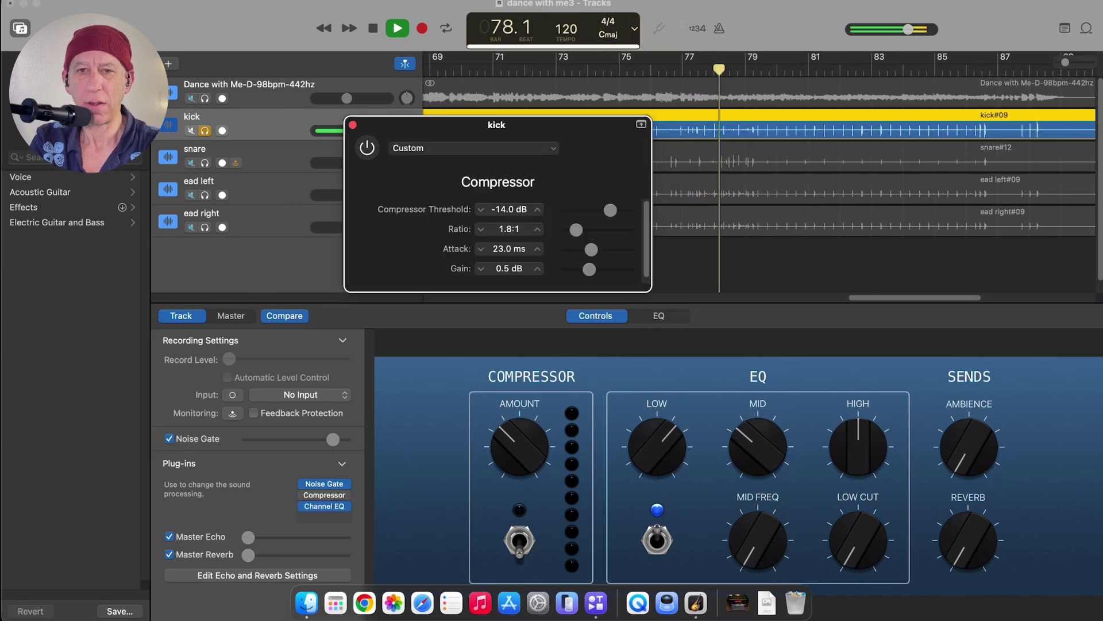
left_click(472, 148)
mouse_move(431, 229)
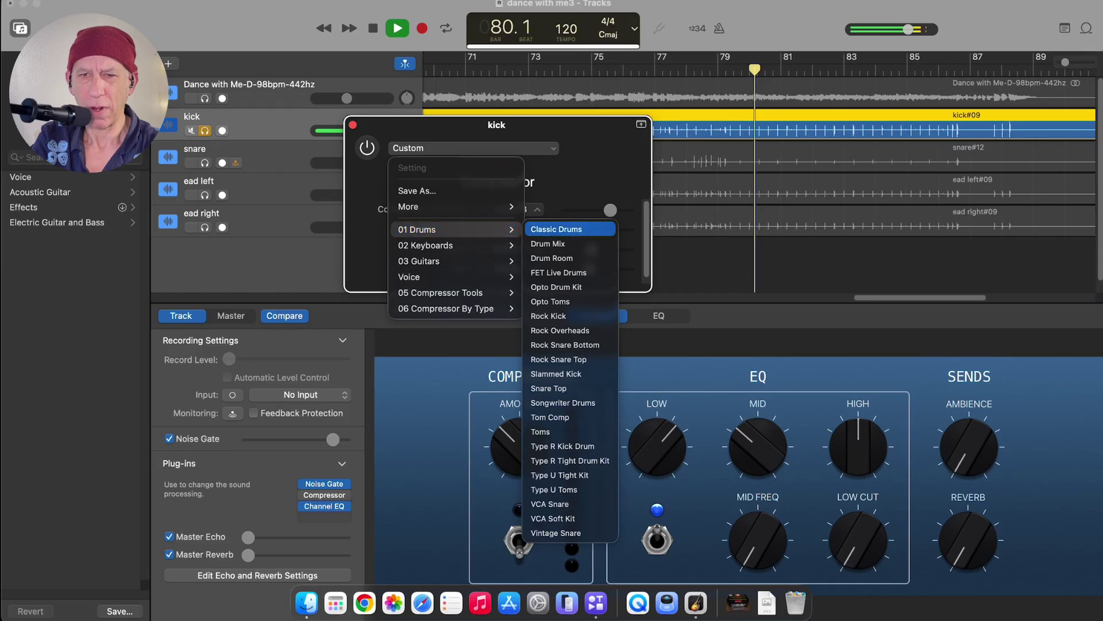
left_click(568, 316)
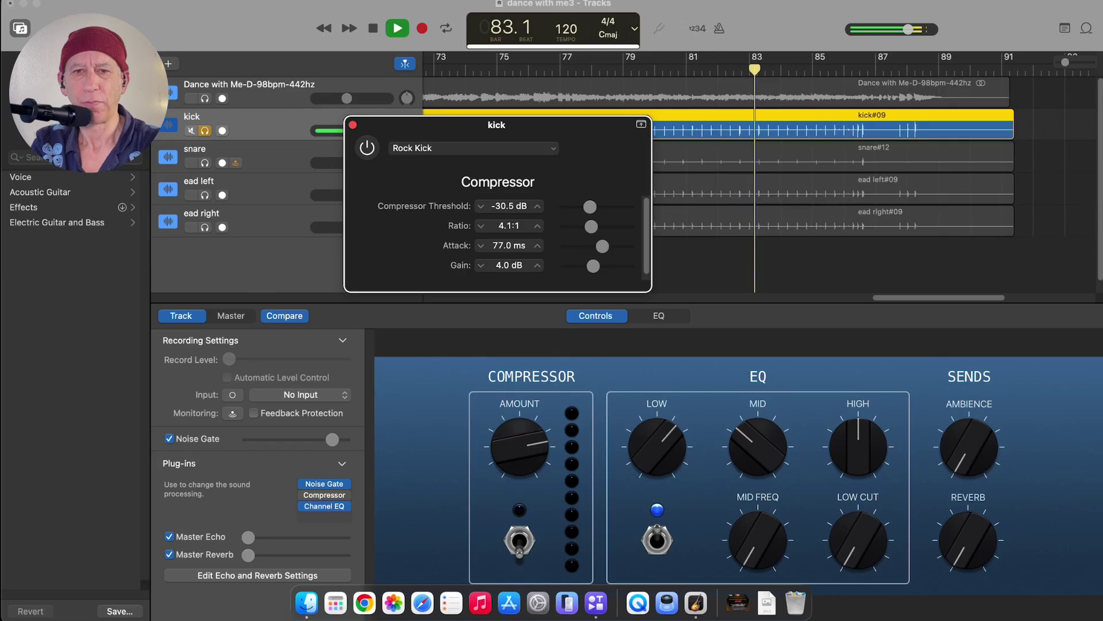
left_click(368, 147)
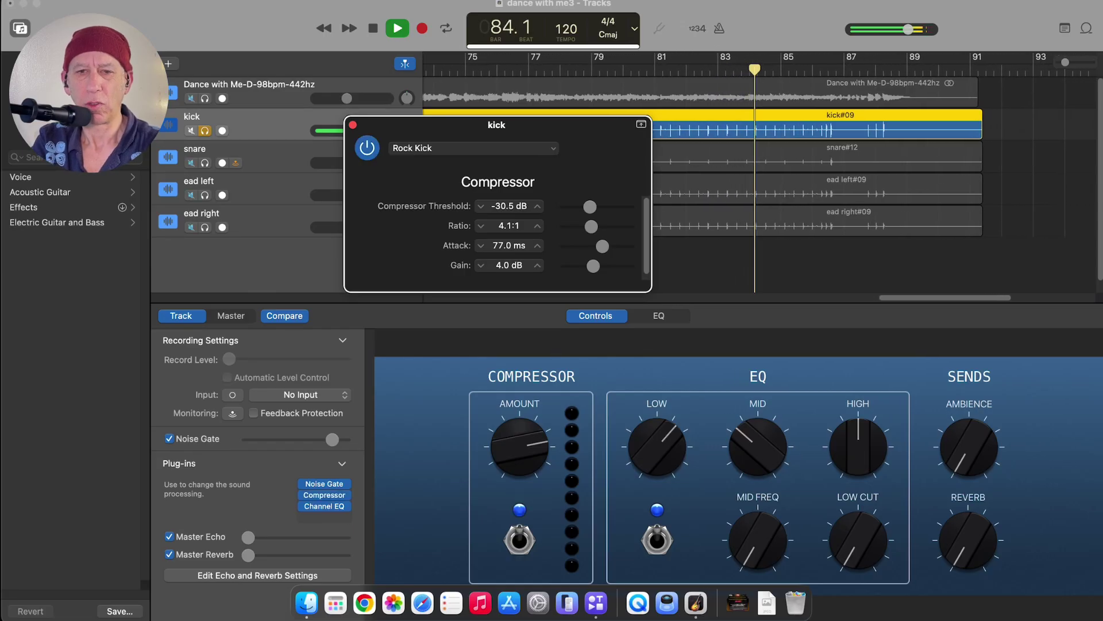
- Add the Specialized SubBass plug-in to the kick track's empty slot below the Channel EQ
left_click(324, 516)
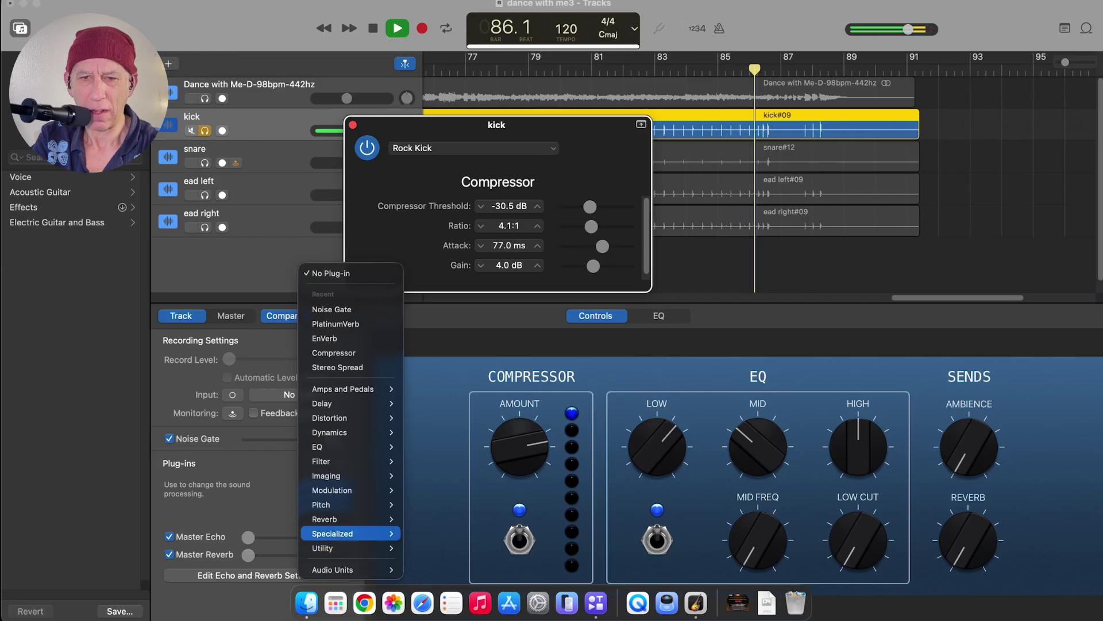
mouse_move(345, 533)
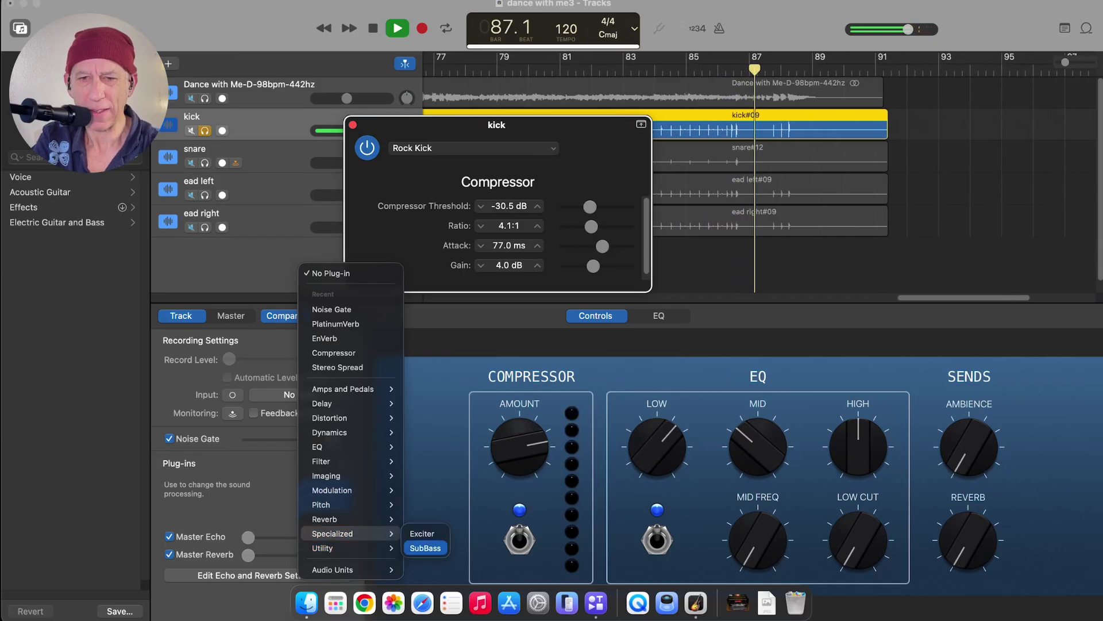
left_click(426, 548)
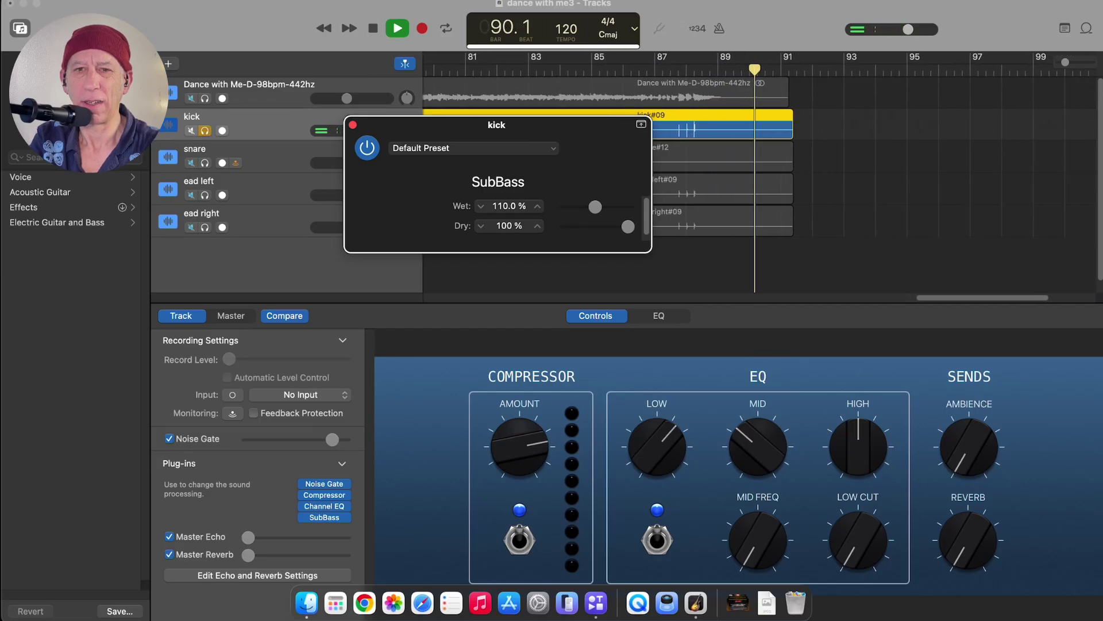
- Stop playback, select the backing song track and restart playback with the kick still soloed from about bar 13
left_click(473, 147)
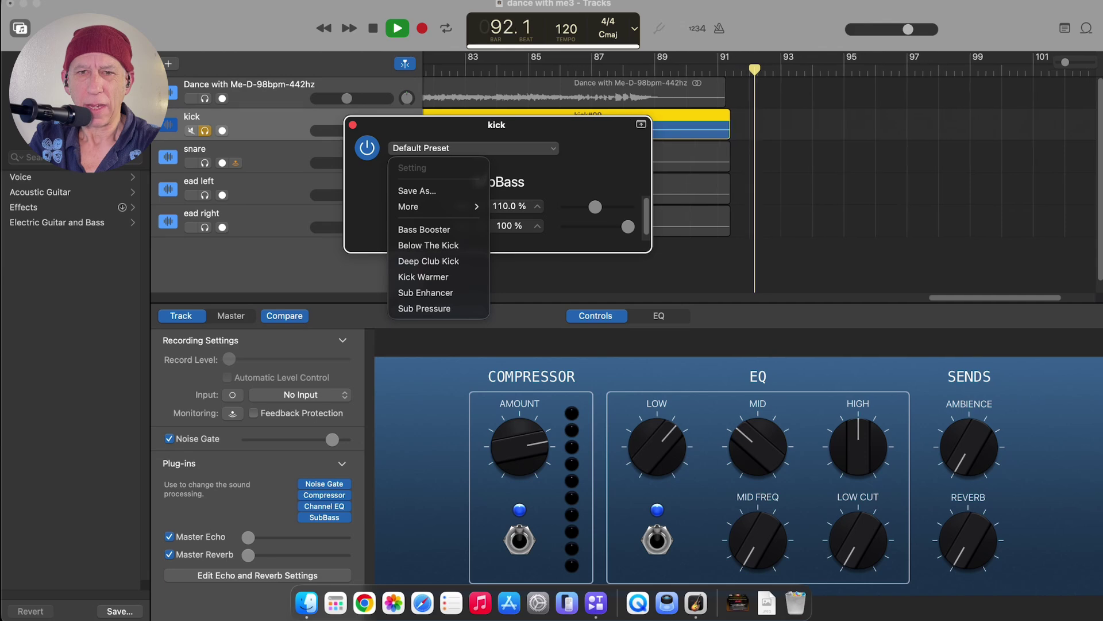
key("Escape")
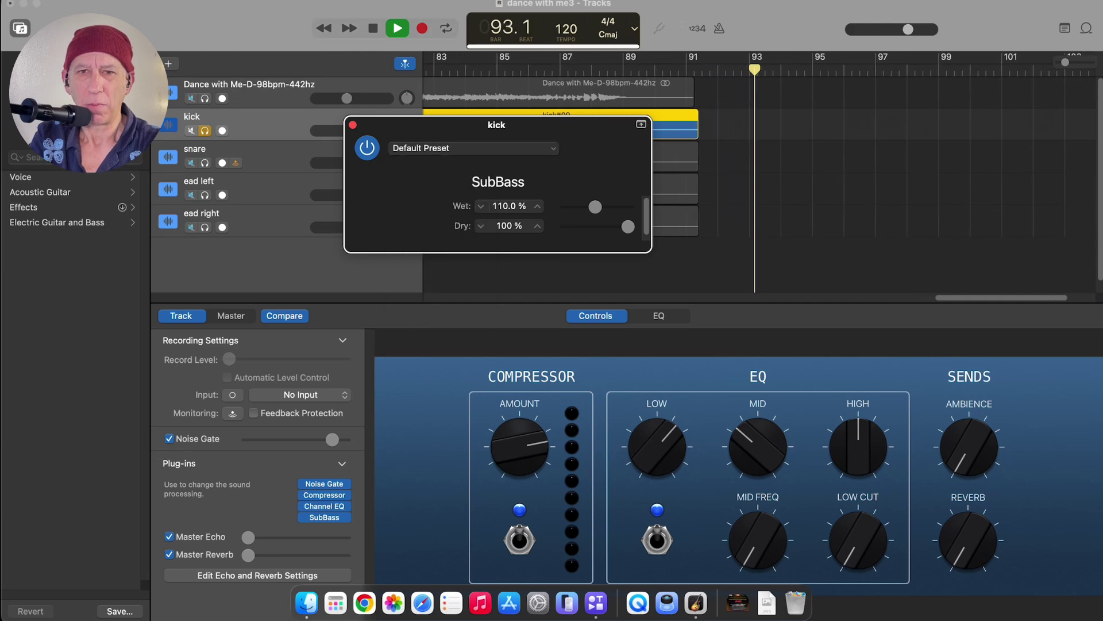
key("space")
key("Return")
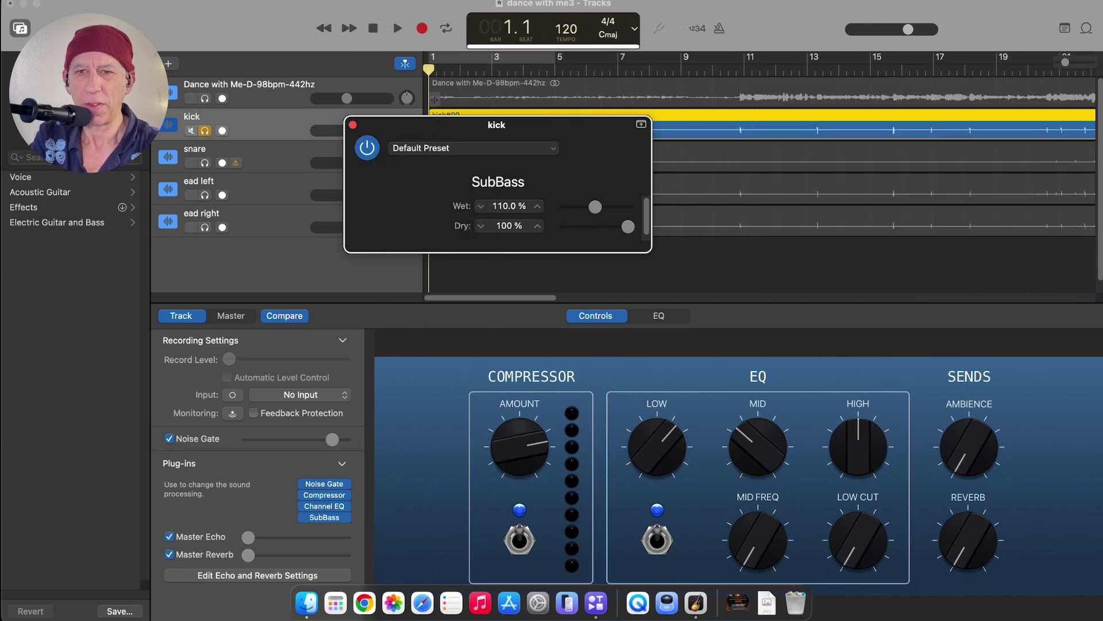
left_click(258, 86)
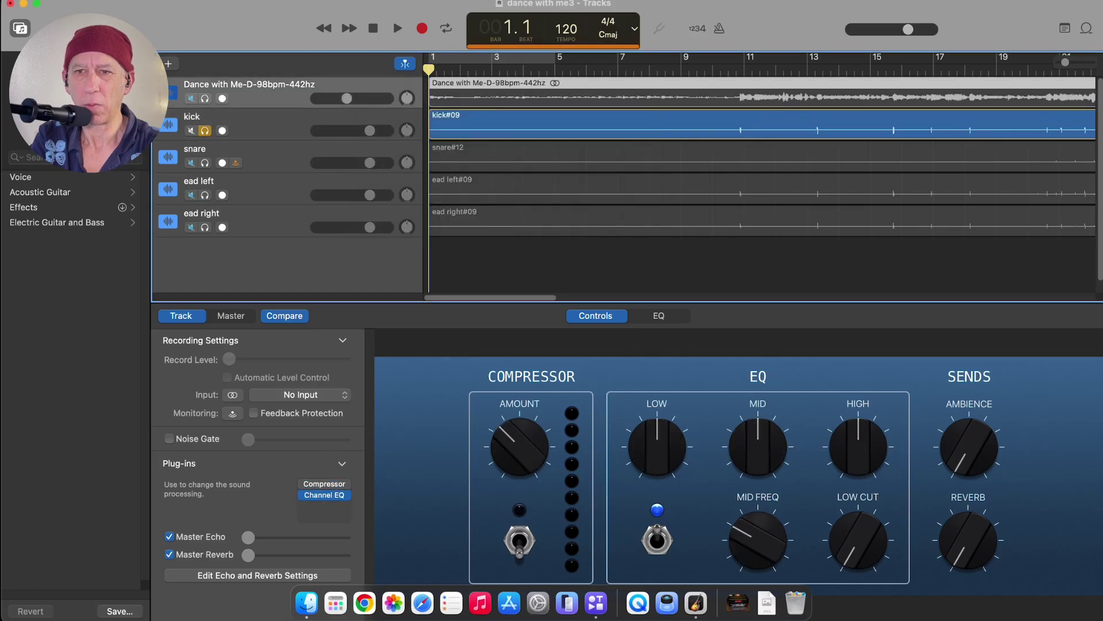
left_click(822, 70)
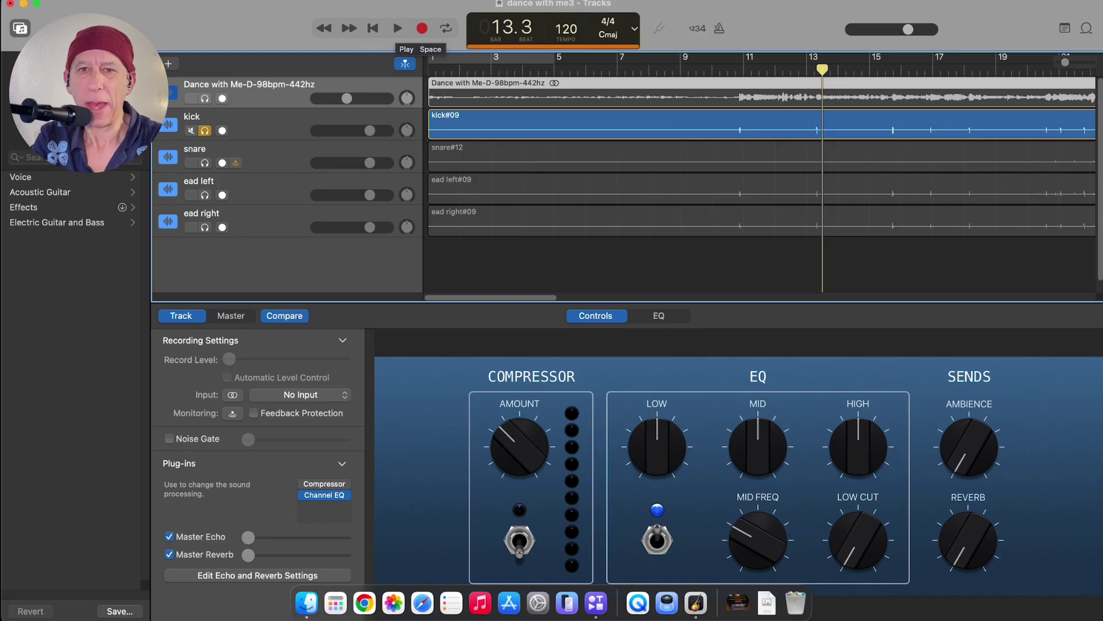
left_click(398, 28)
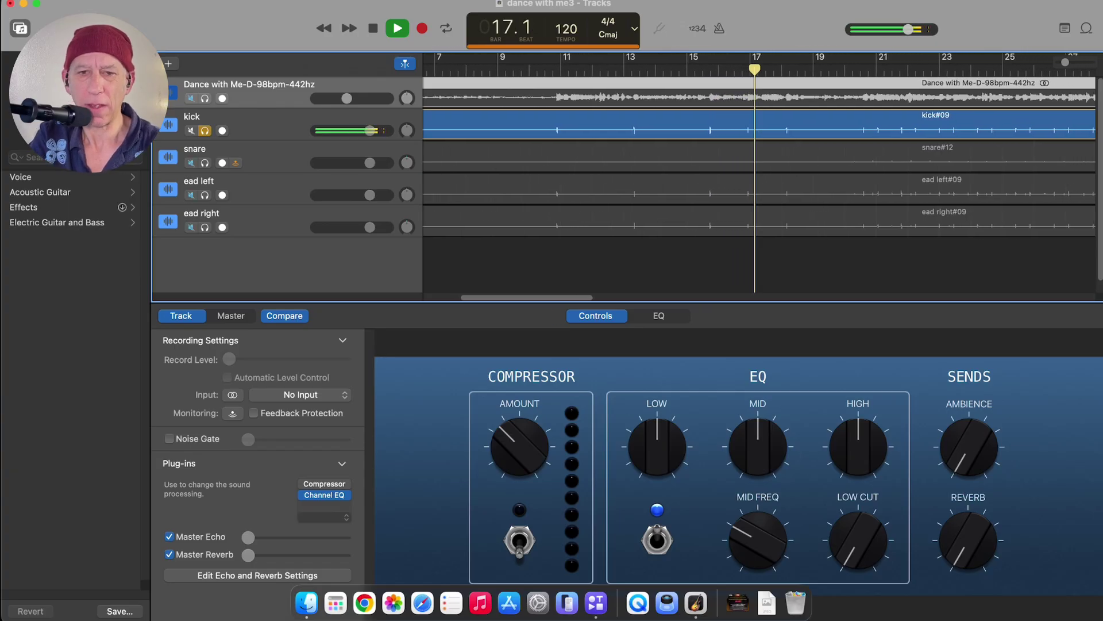
- Reopen the kick track's SubBass plug-in and raise its Wet level to 151 %
left_click(253, 118)
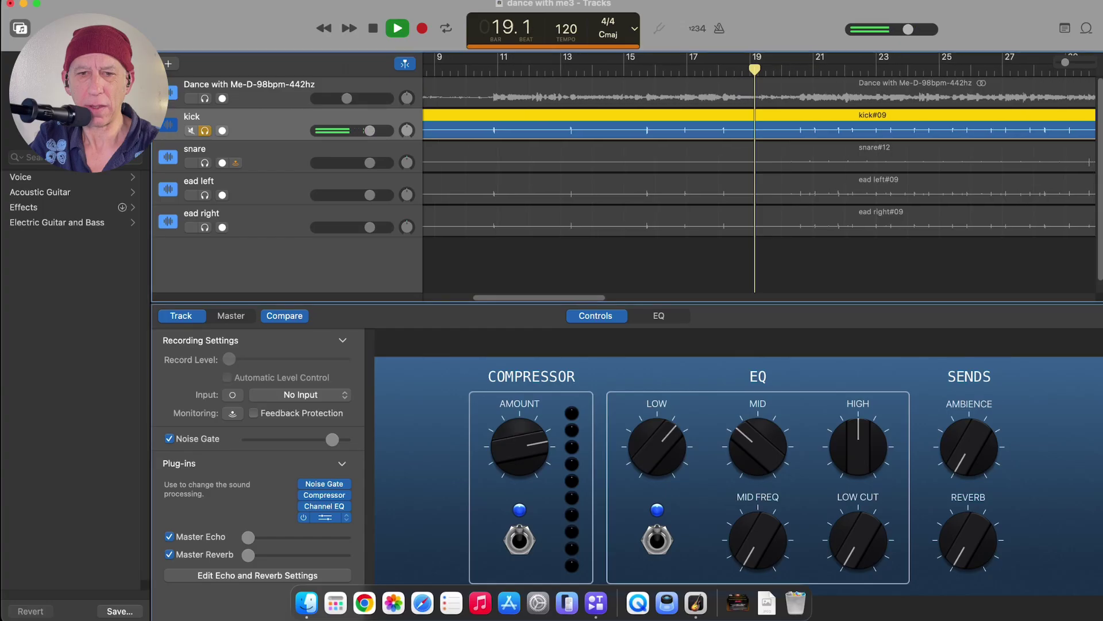
left_click(325, 517)
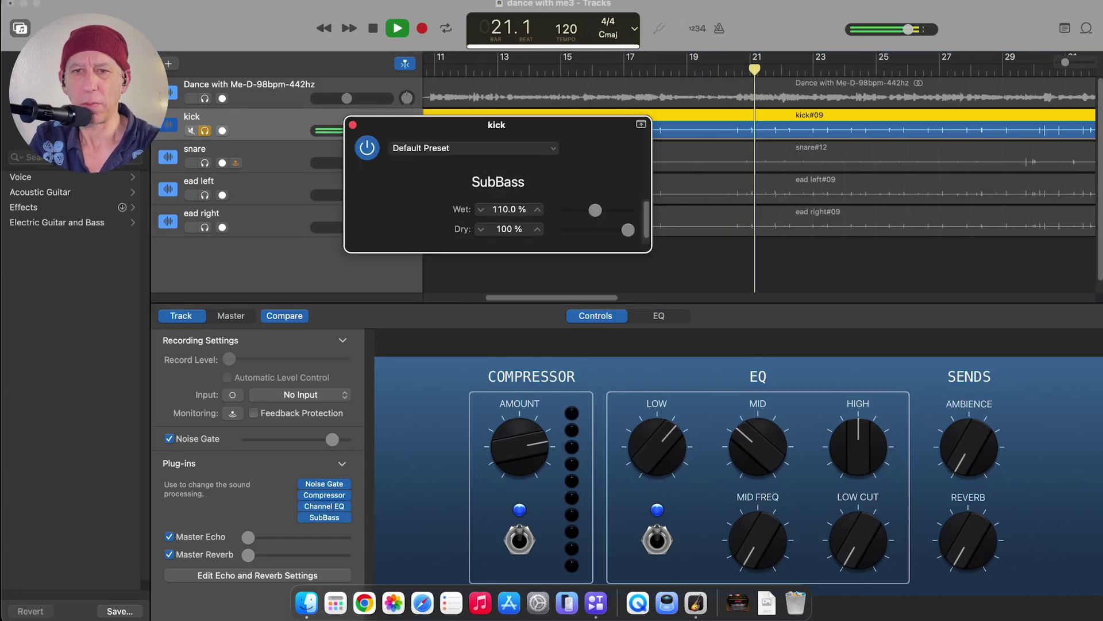
left_click_drag(596, 210, 628, 230)
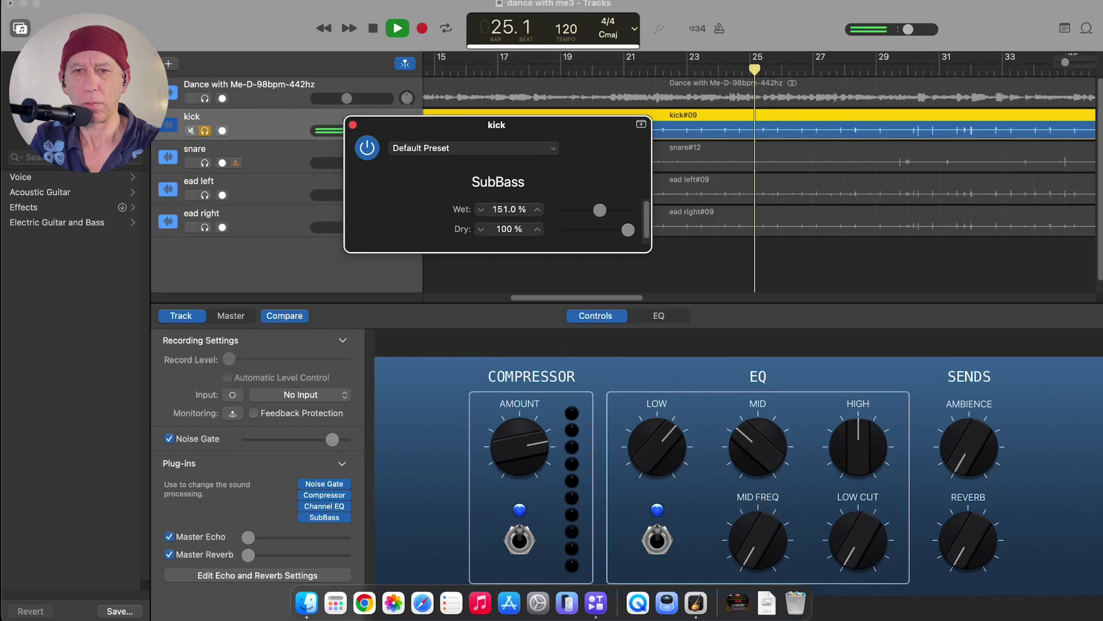
- Audition the Sub Enhancer and Sub Pressure presets in the kick's SubBass during playback
left_click(471, 148)
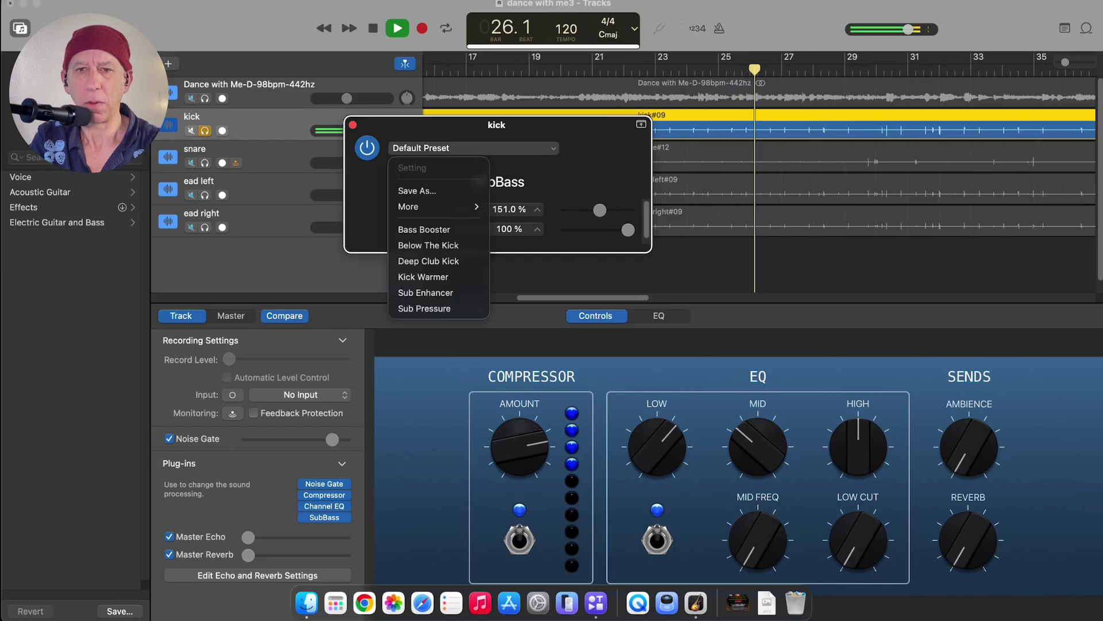
key("Down")
key("Down")
key("Down")
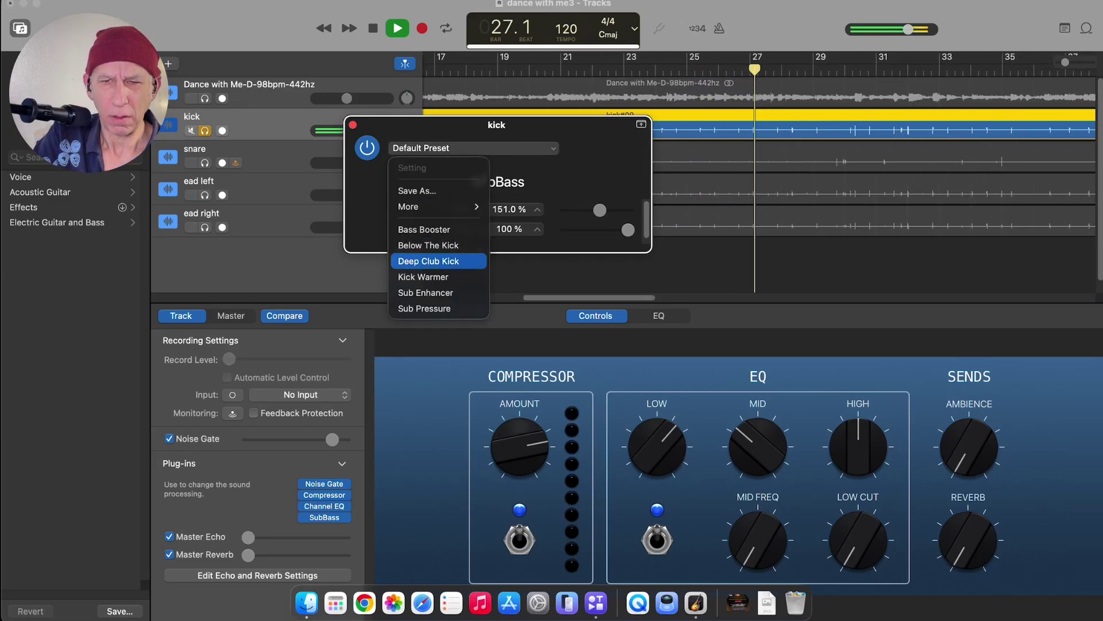
key("Return")
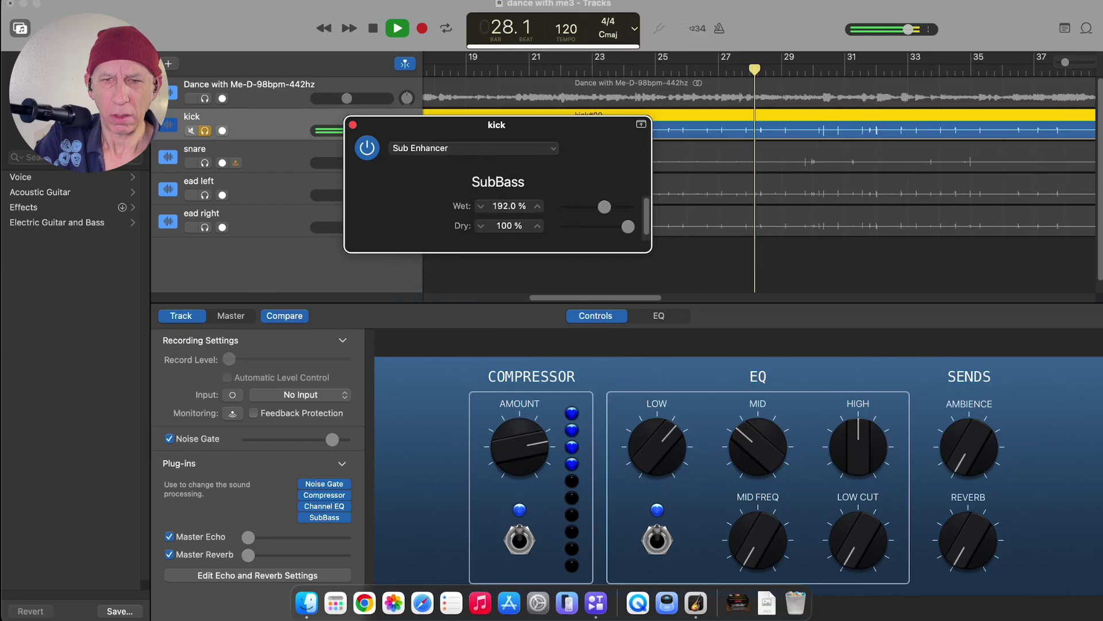
key("space")
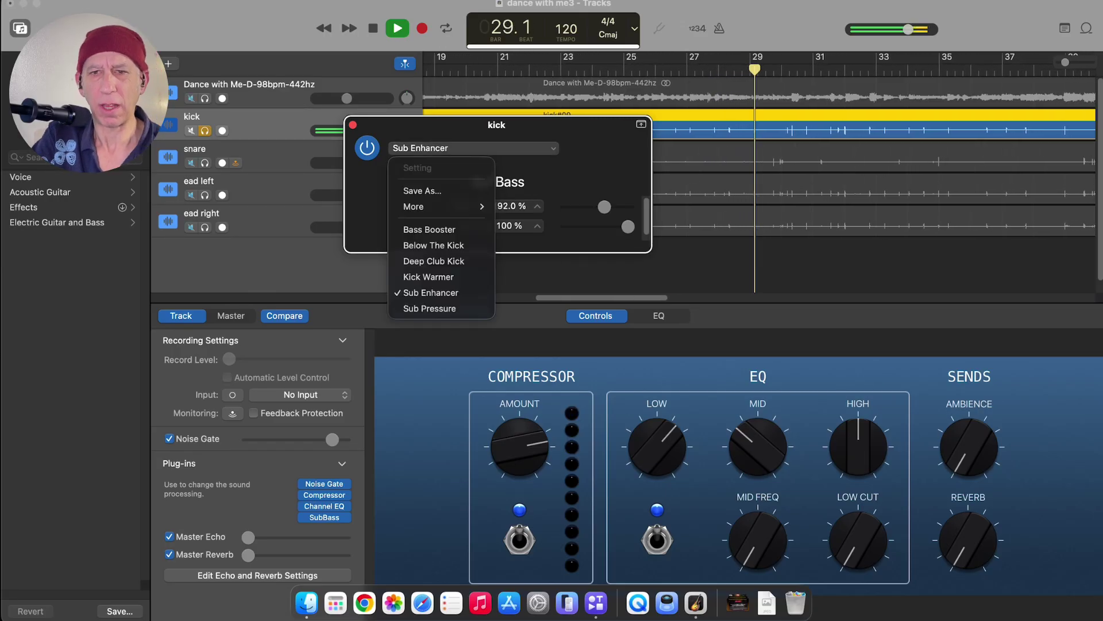
key("Down")
key("Return")
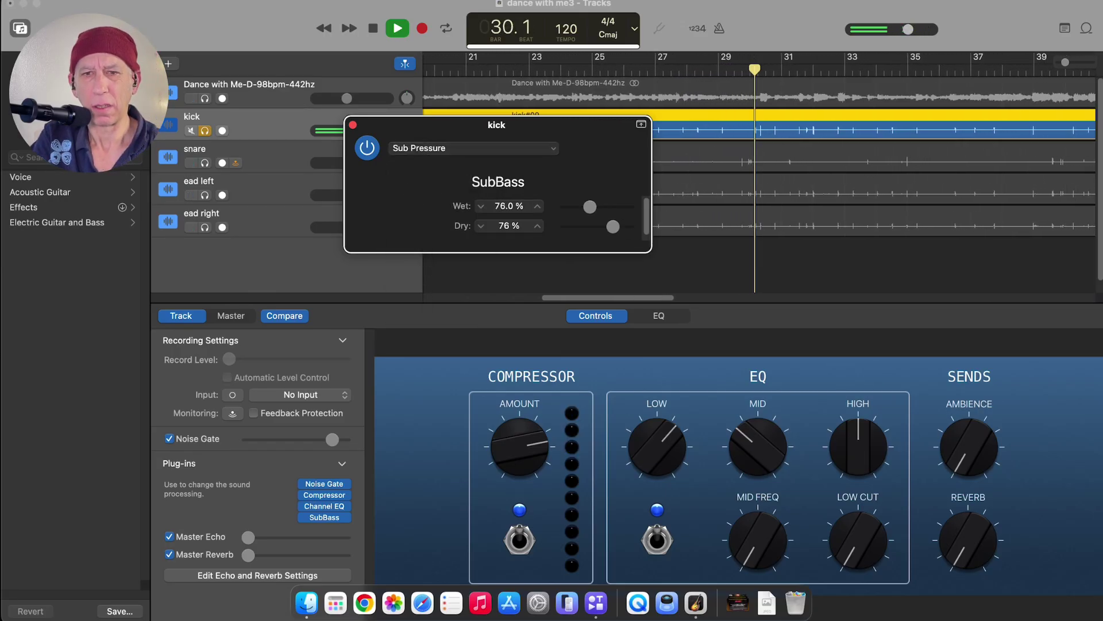
- Load the Deep Club Kick preset in the kick's SubBass, close the plug-in window and stop playback
key("space")
key("Up")
key("Up")
key("Up")
key("Down")
key("Up")
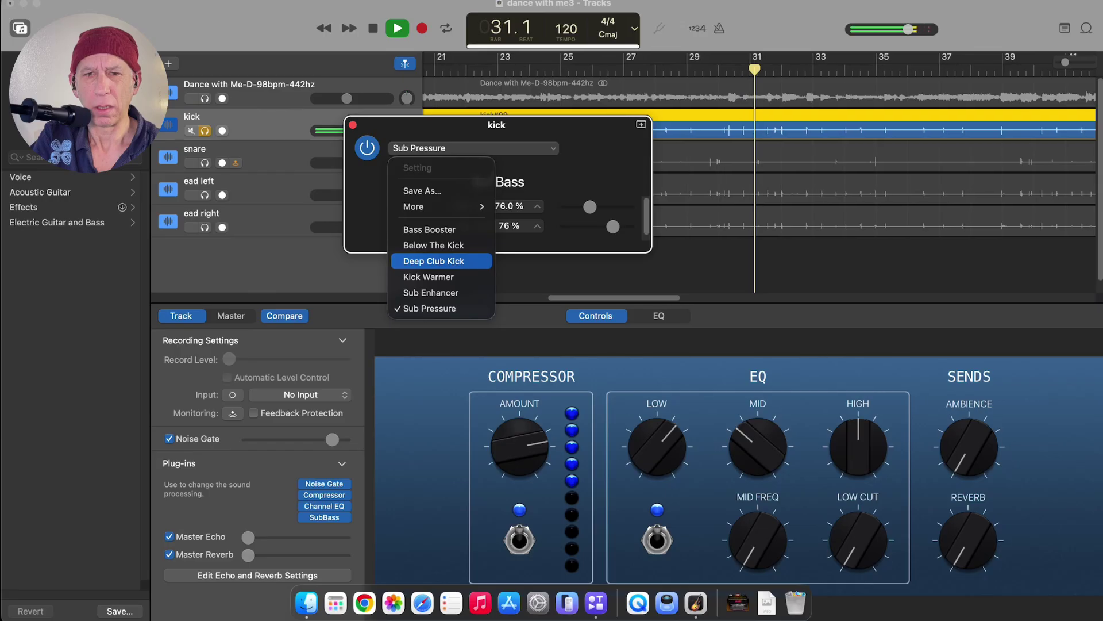
key("Return")
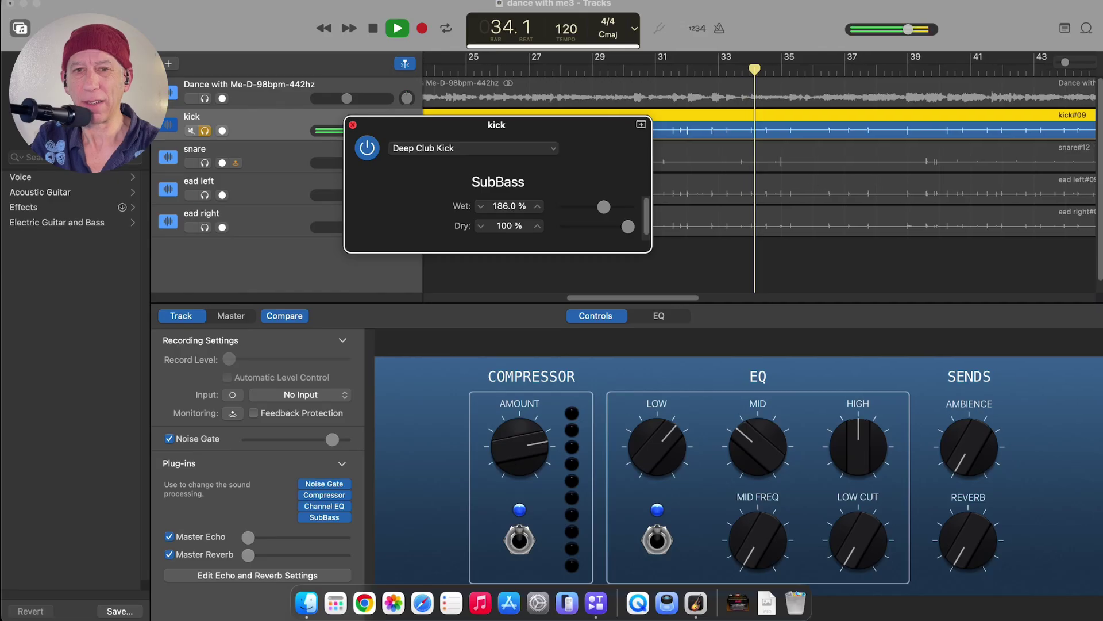
left_click(353, 125)
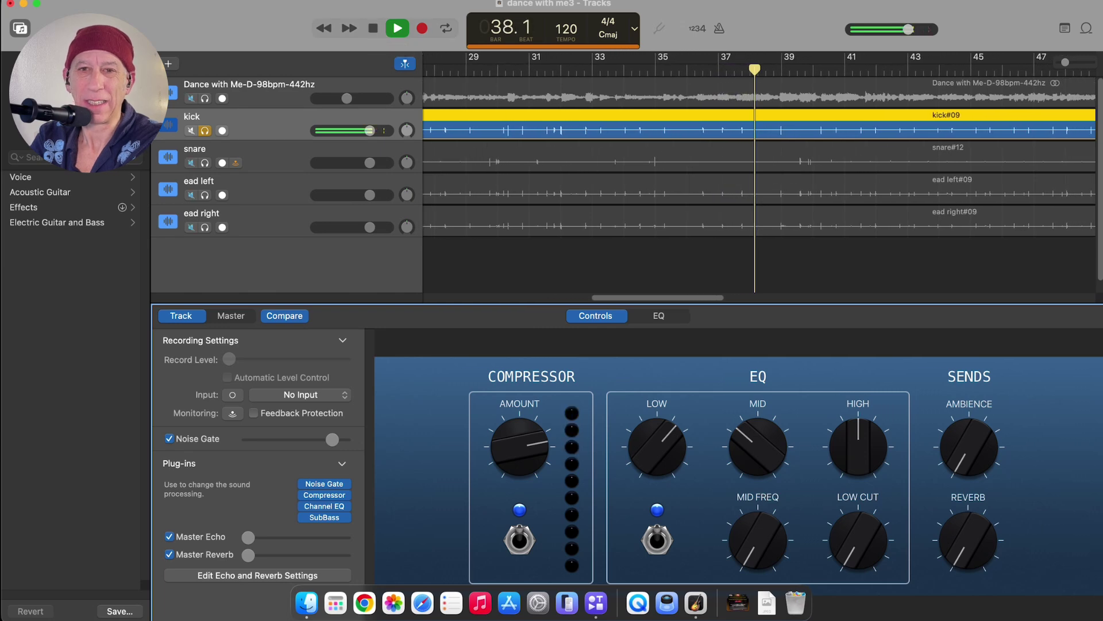
key("space")
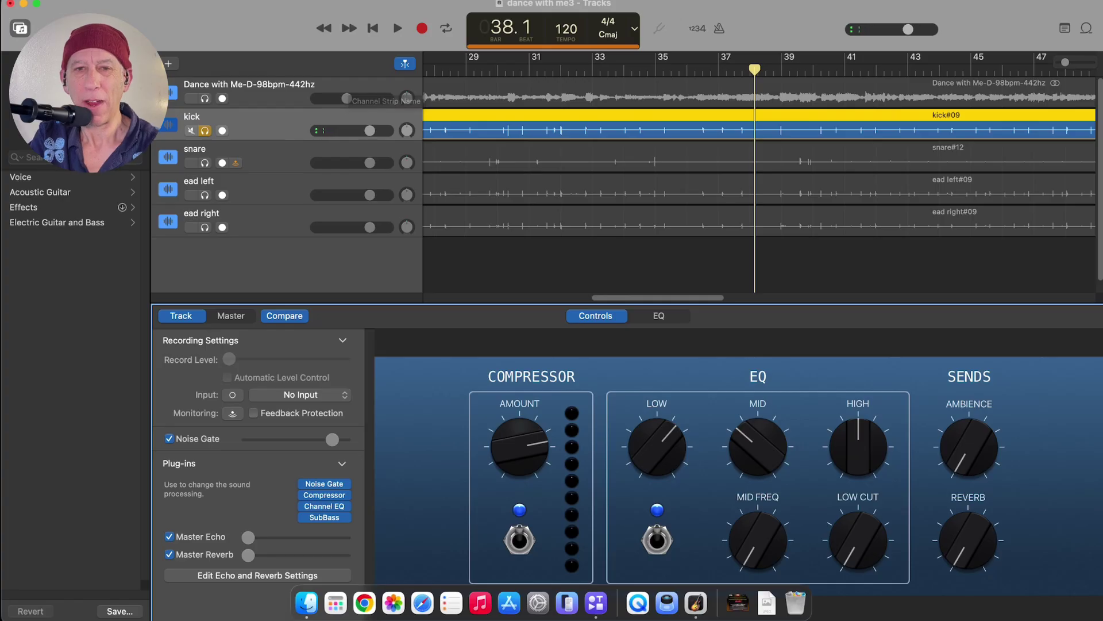
- Switch the solo from the kick to the snare, select the snare track and play it from about bar 28
key("s")
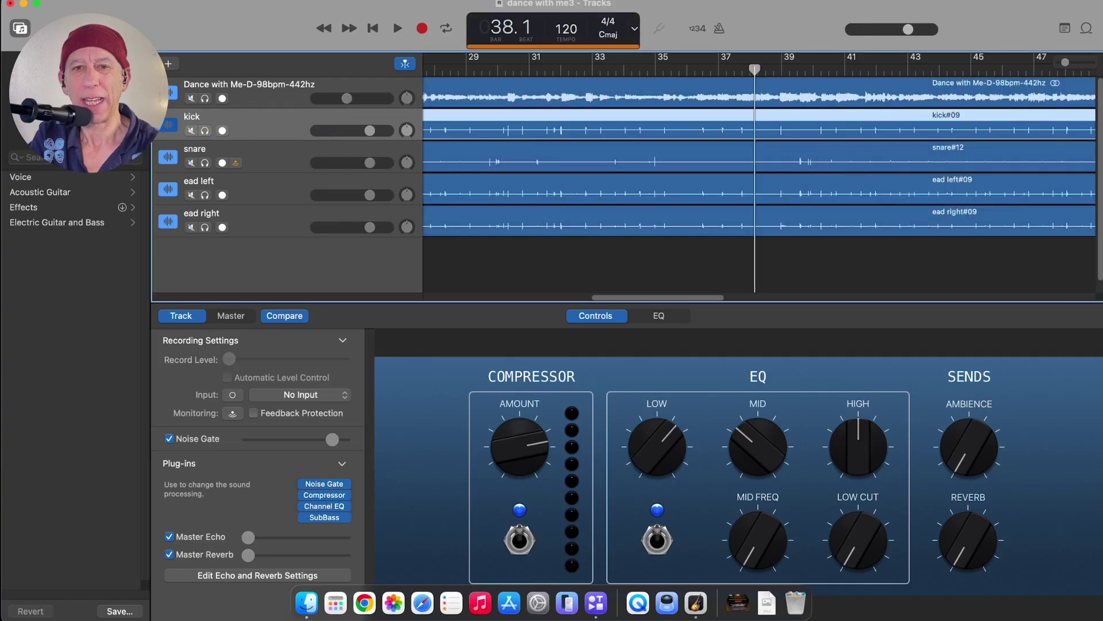
left_click(204, 163)
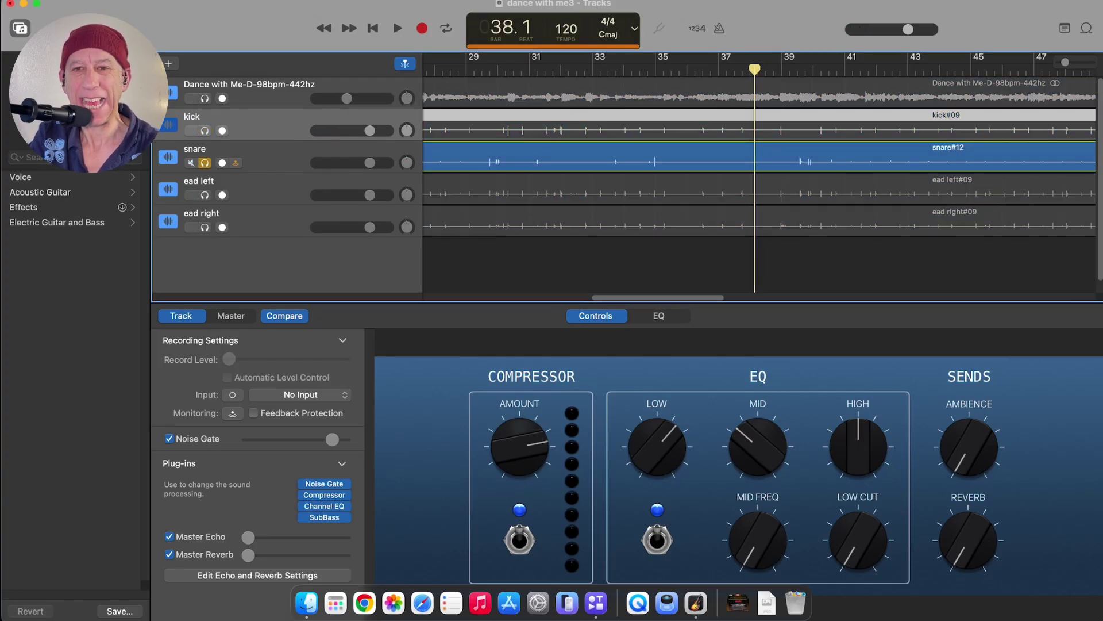
left_click(458, 69)
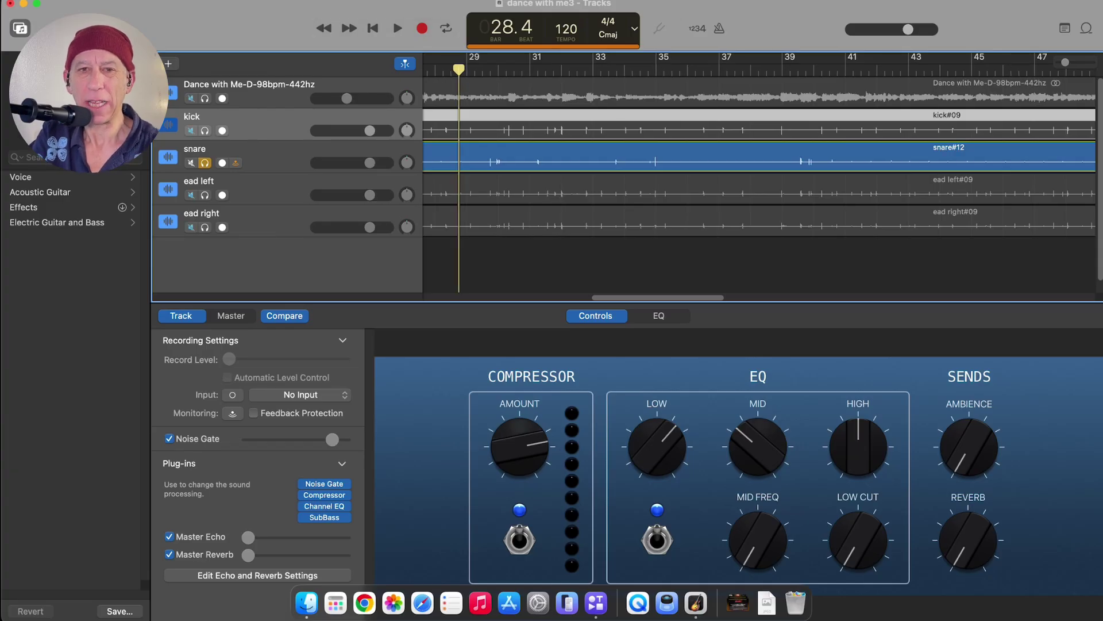
left_click(258, 152)
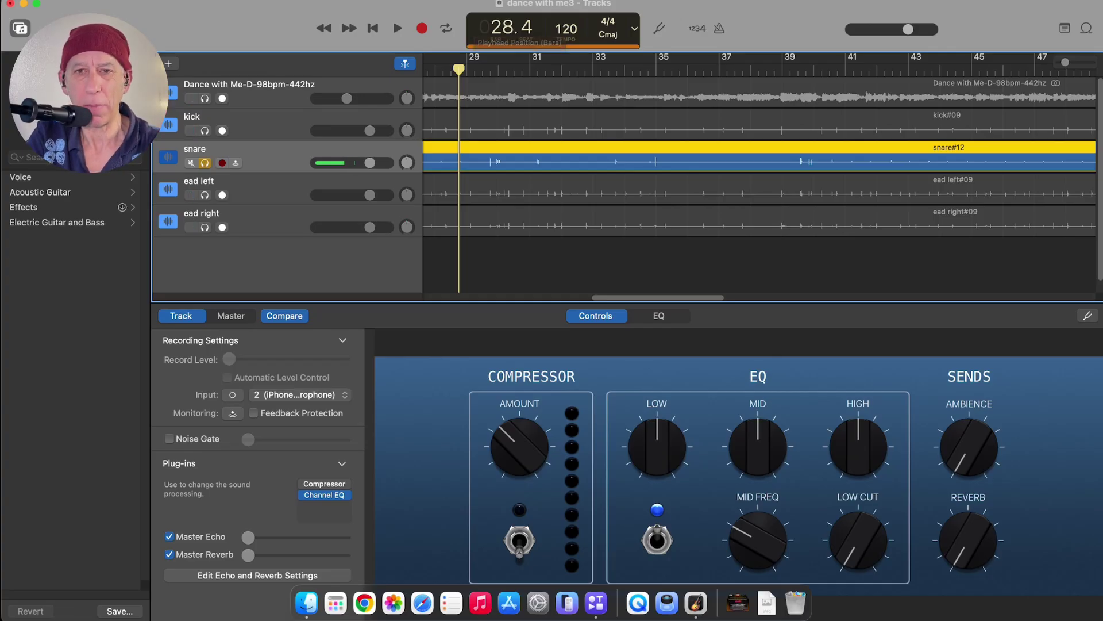
key("space")
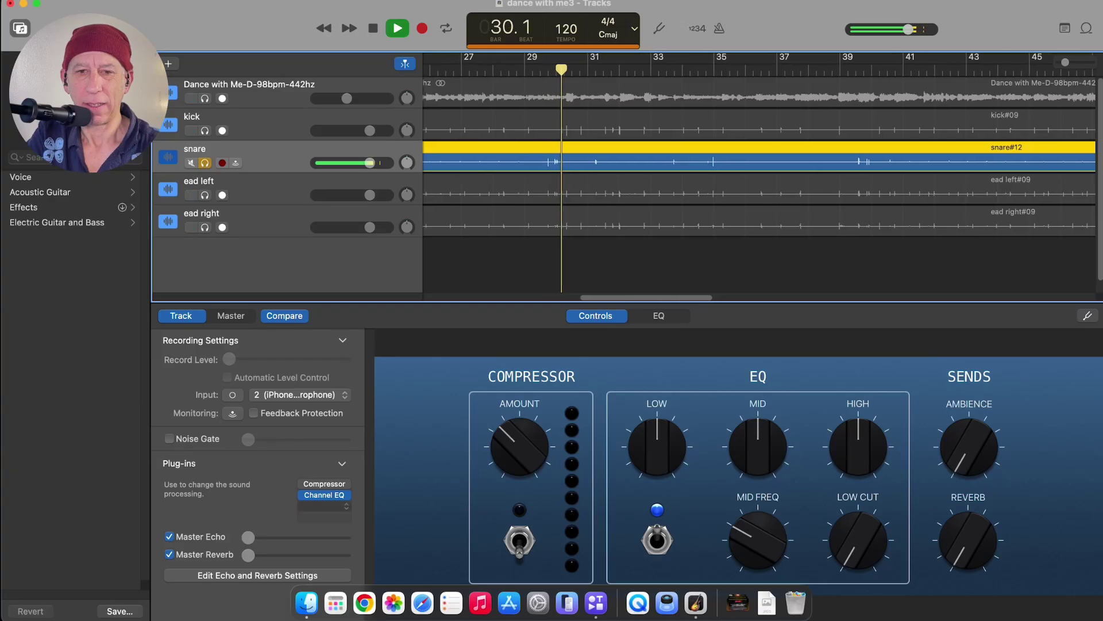
- Open the snare's Channel EQ and move its high-shelf band to between 8 and 10 kHz with almost no gain
left_click(325, 495)
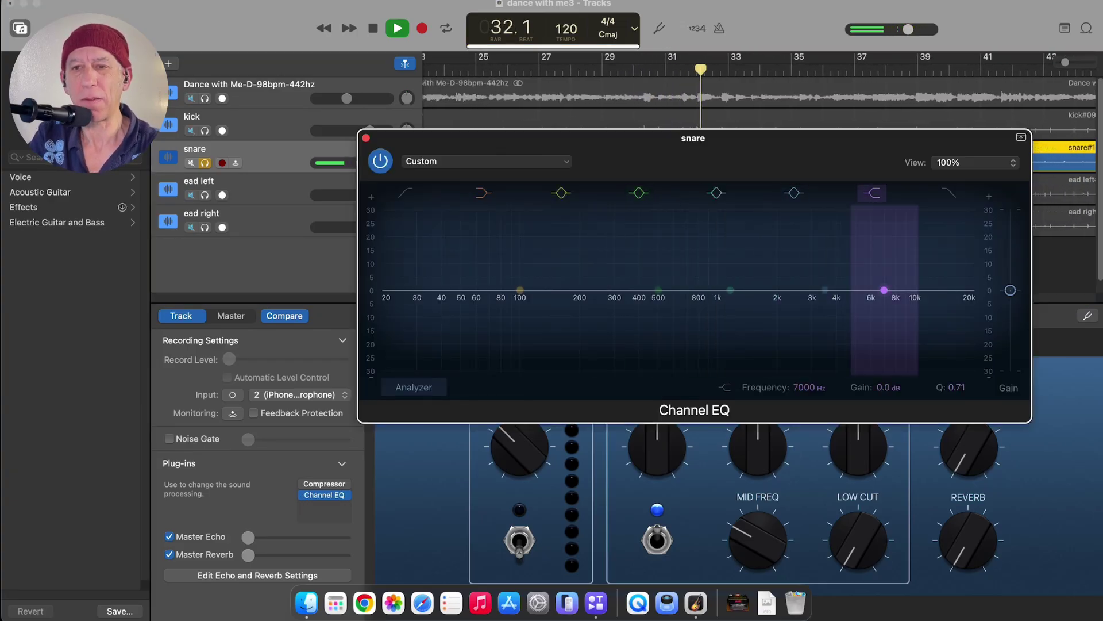
left_click_drag(884, 290, 882, 293)
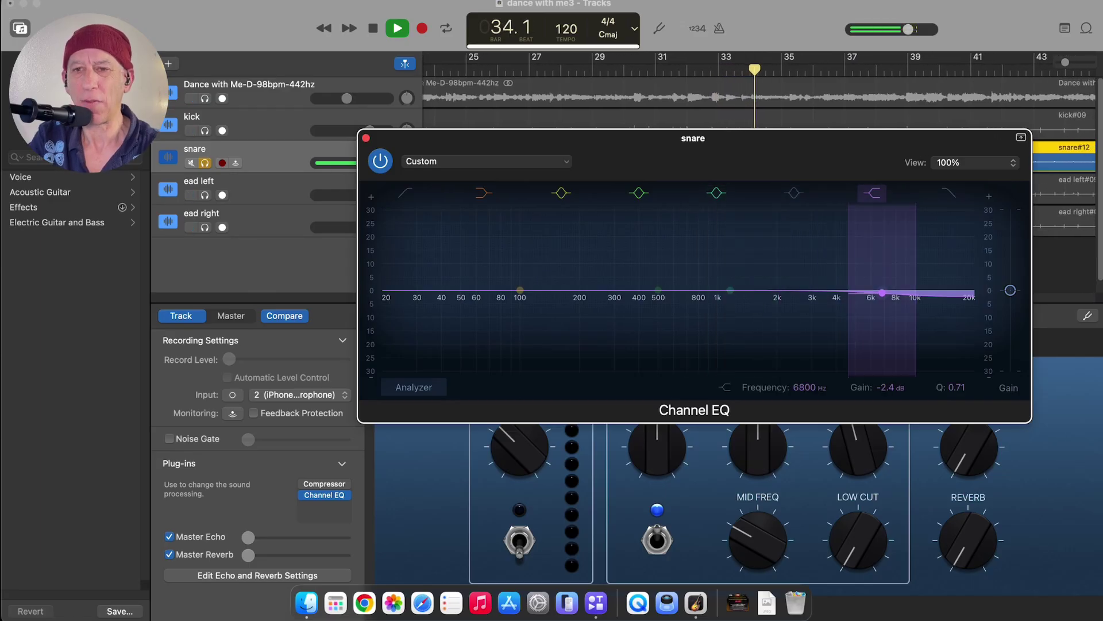
mouse_move(882, 293)
left_mouse_down()
mouse_move(831, 261)
mouse_move(859, 290)
mouse_move(902, 291)
left_mouse_up()
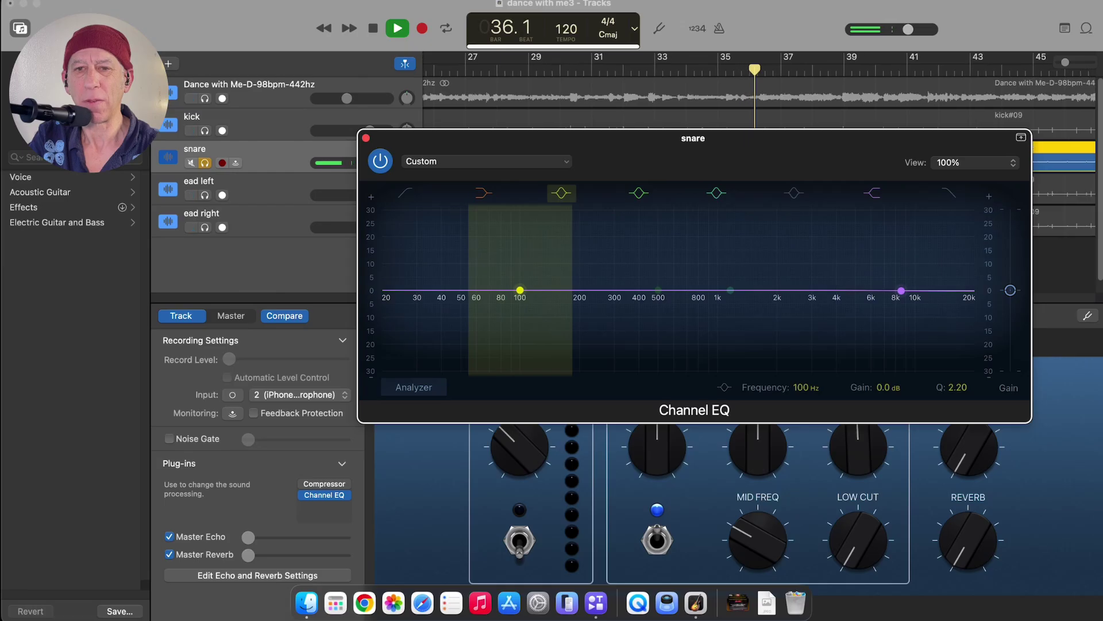
- Try a 24 dB cut at 79 Hz on the snare, enable the low-cut filter and switch the notch band off
left_click_drag(520, 290, 430, 350)
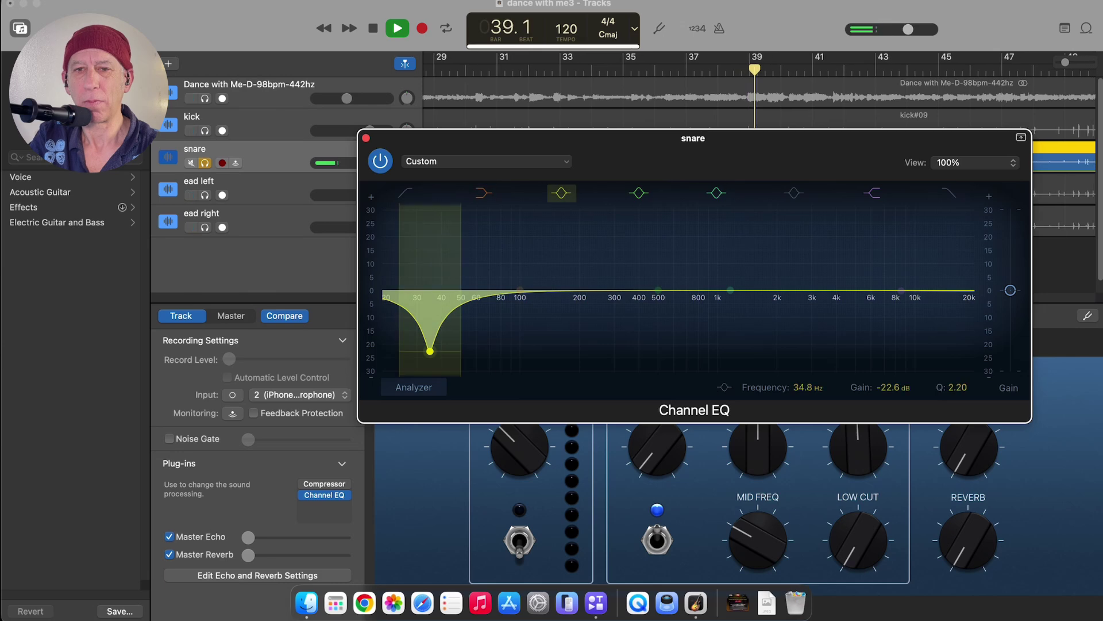
left_click(406, 193)
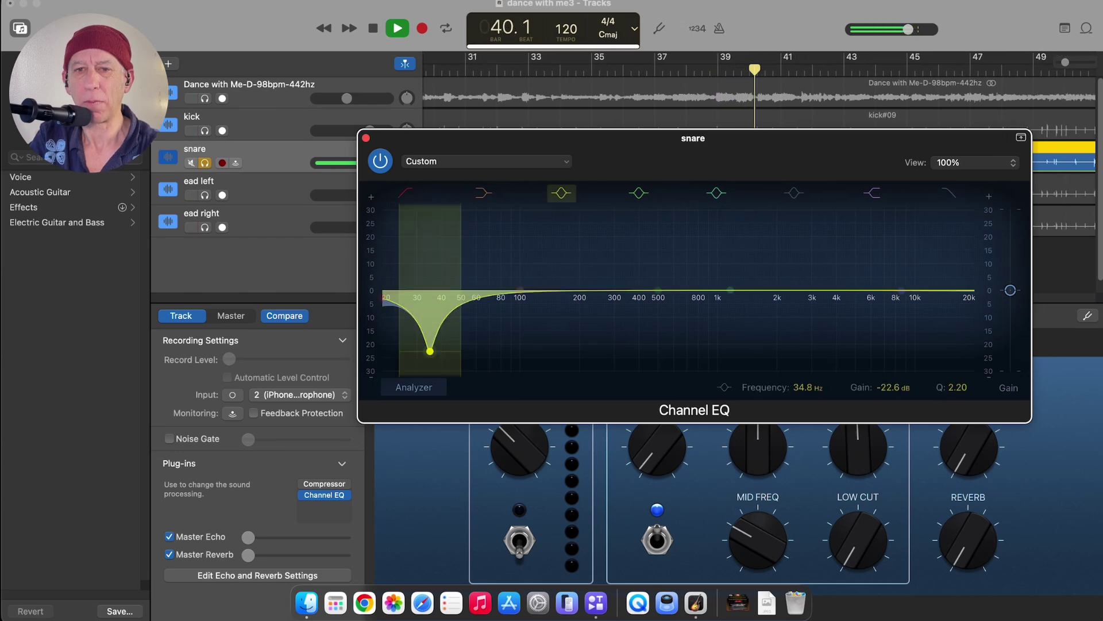
left_click_drag(430, 351, 500, 353)
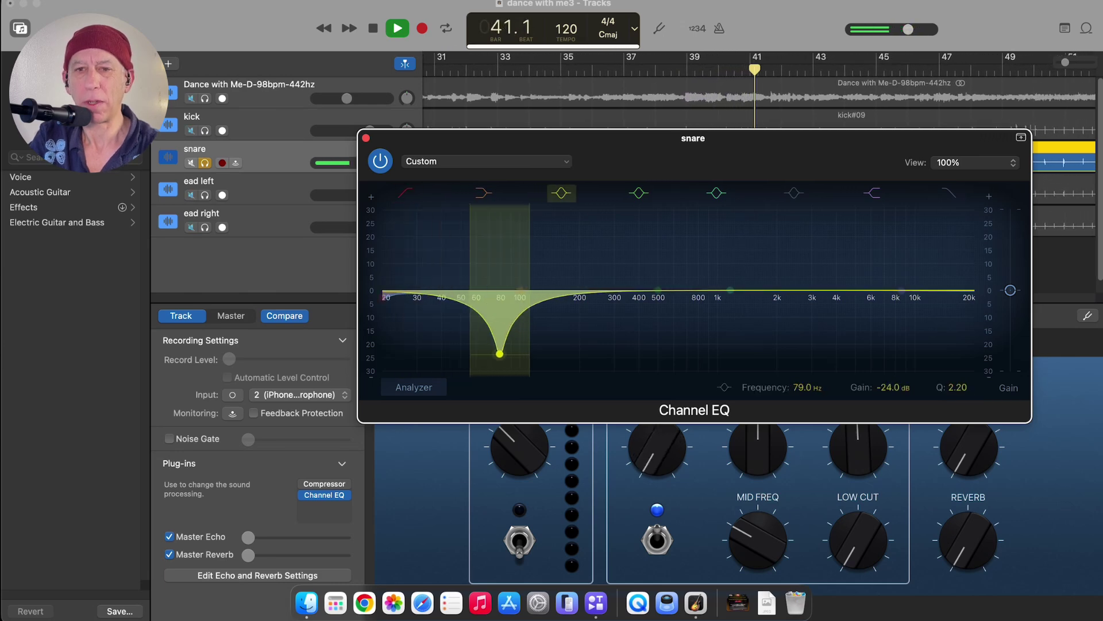
left_click(562, 193)
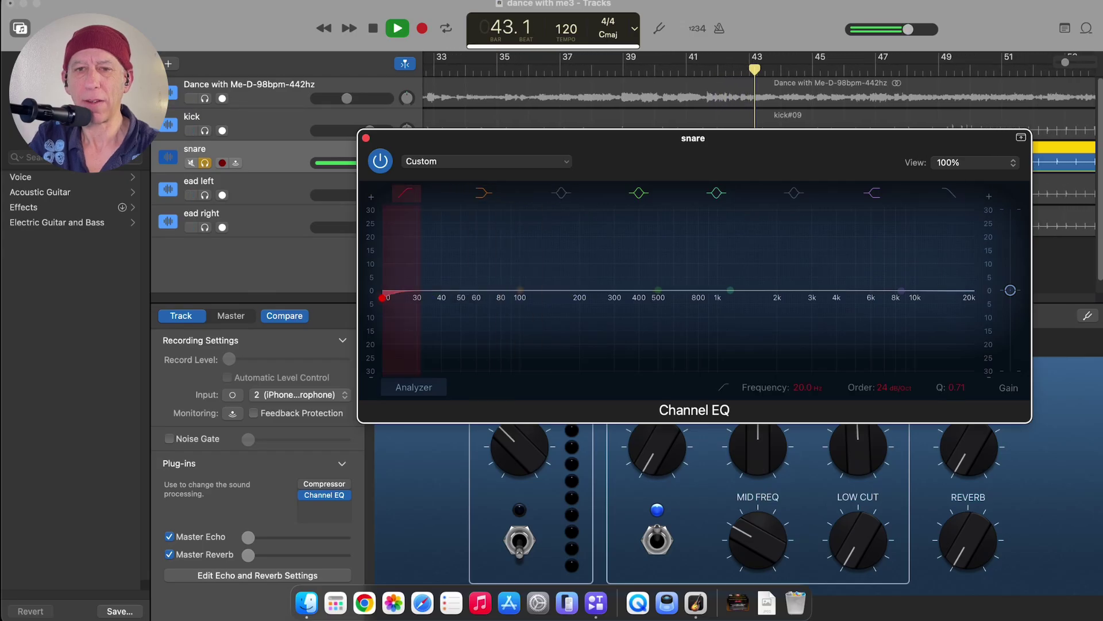
- Set the snare's low-cut filter to 125 Hz with a Q of 0.15 while listening from about bar 59, and stop playback
left_click_drag(382, 297, 548, 297)
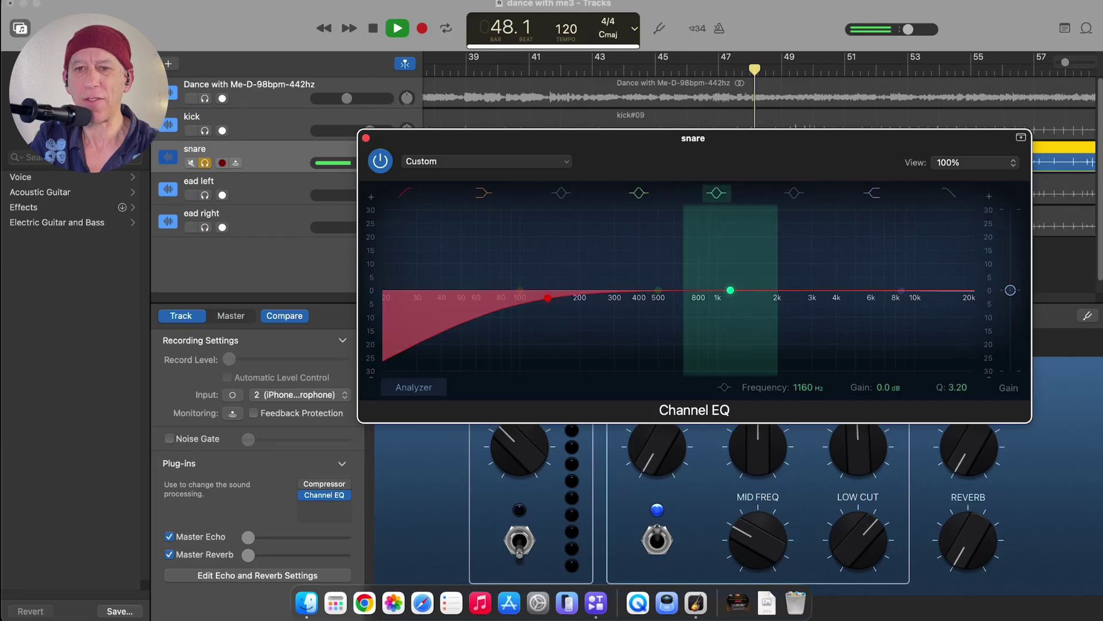
left_click(1055, 70)
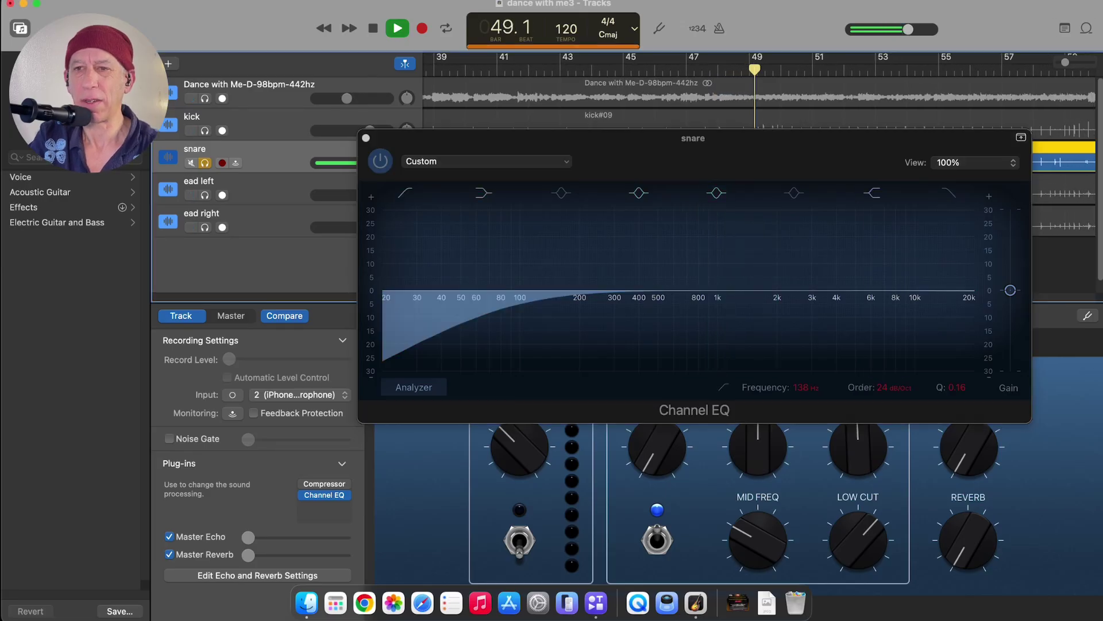
left_click(1055, 71)
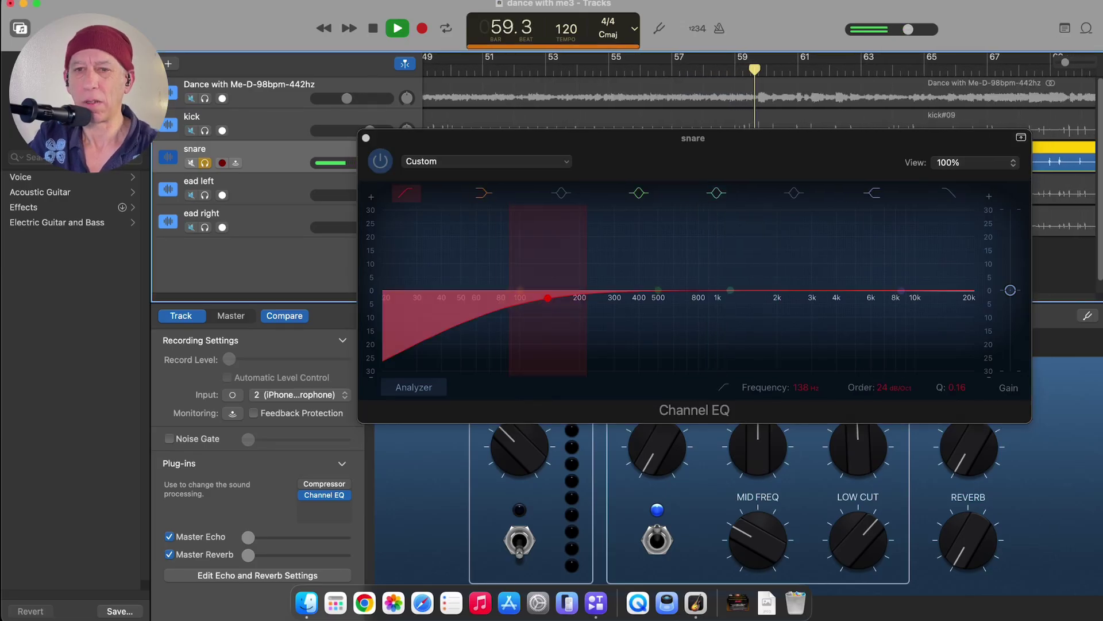
mouse_move(547, 298)
left_mouse_down()
mouse_move(505, 298)
mouse_move(557, 297)
mouse_move(539, 298)
left_mouse_up()
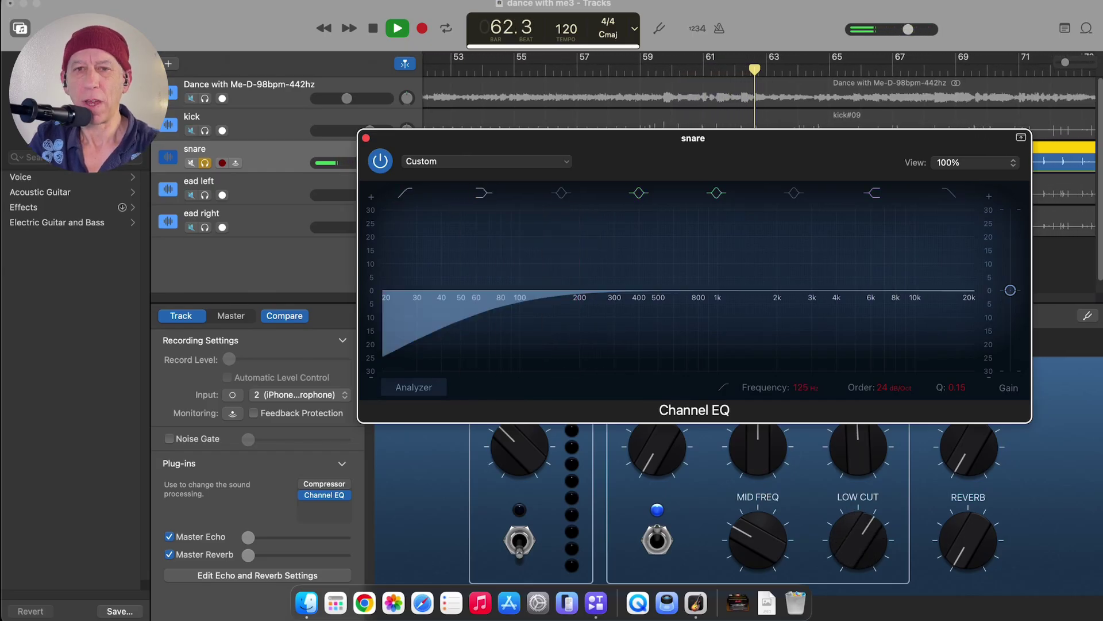
key("space")
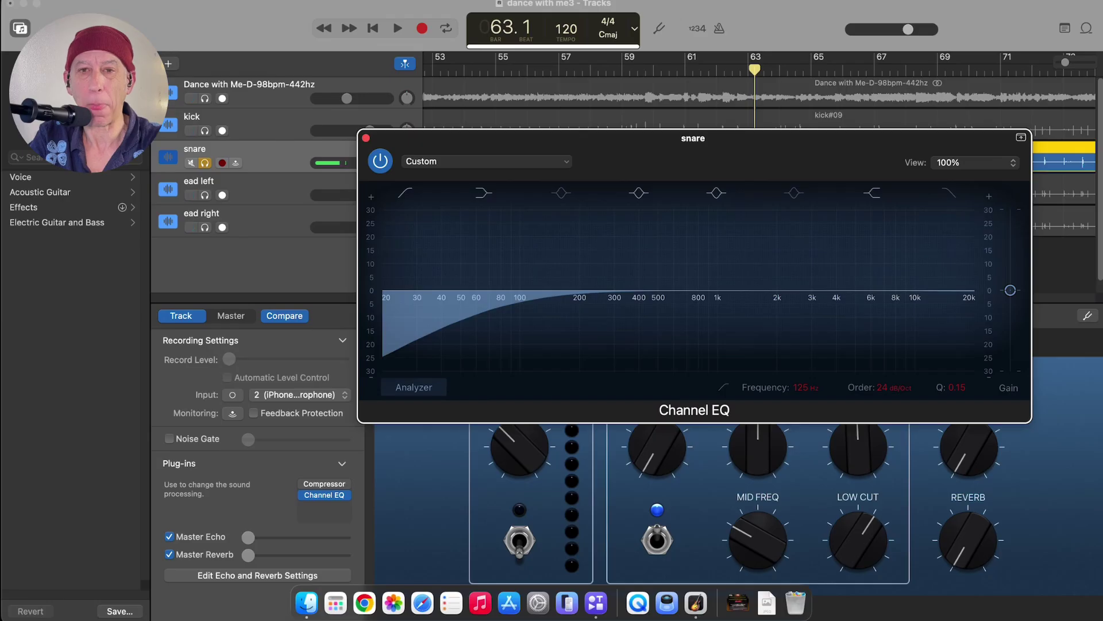
- Resume playback and raise the snare's low-cut filter to 212 Hz, easing it back to about 160 Hz
left_click(397, 29)
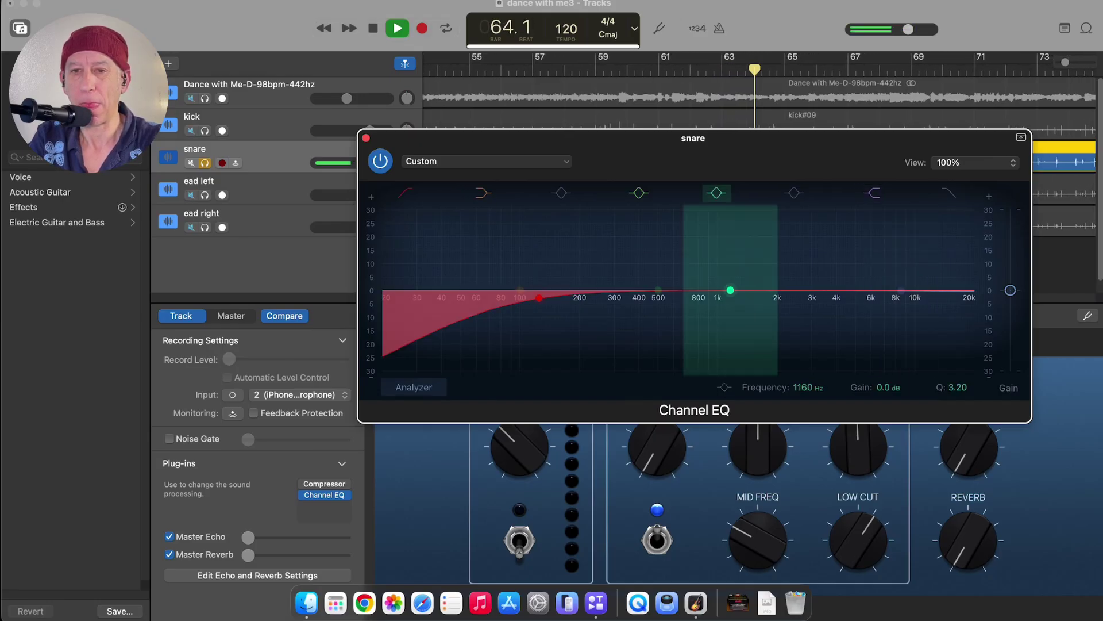
left_click_drag(540, 298, 584, 298)
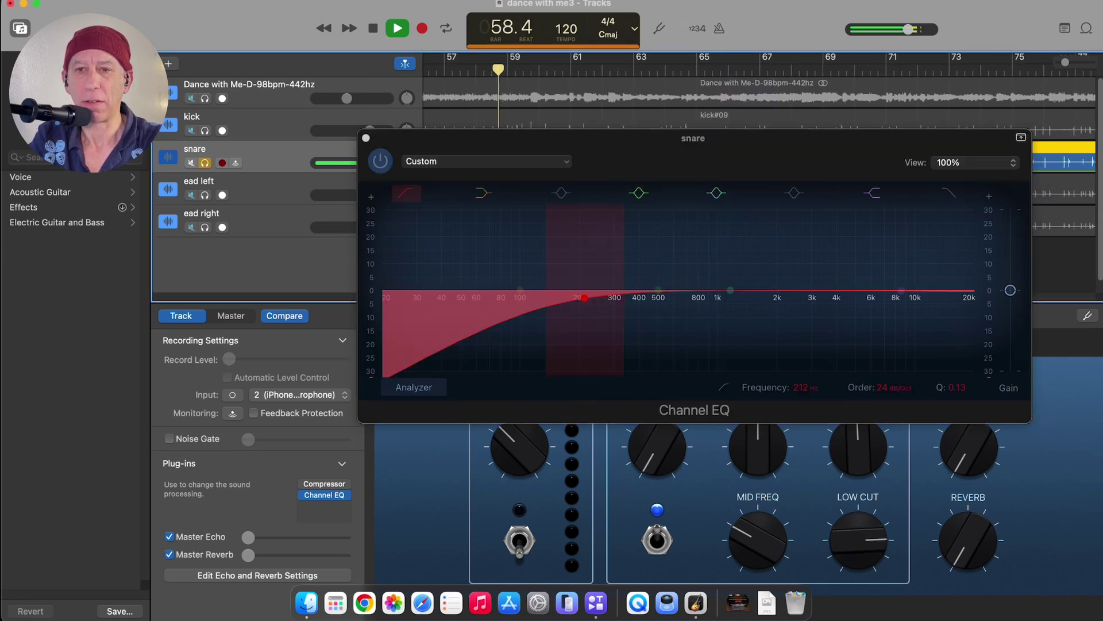
left_click_drag(585, 298, 577, 298)
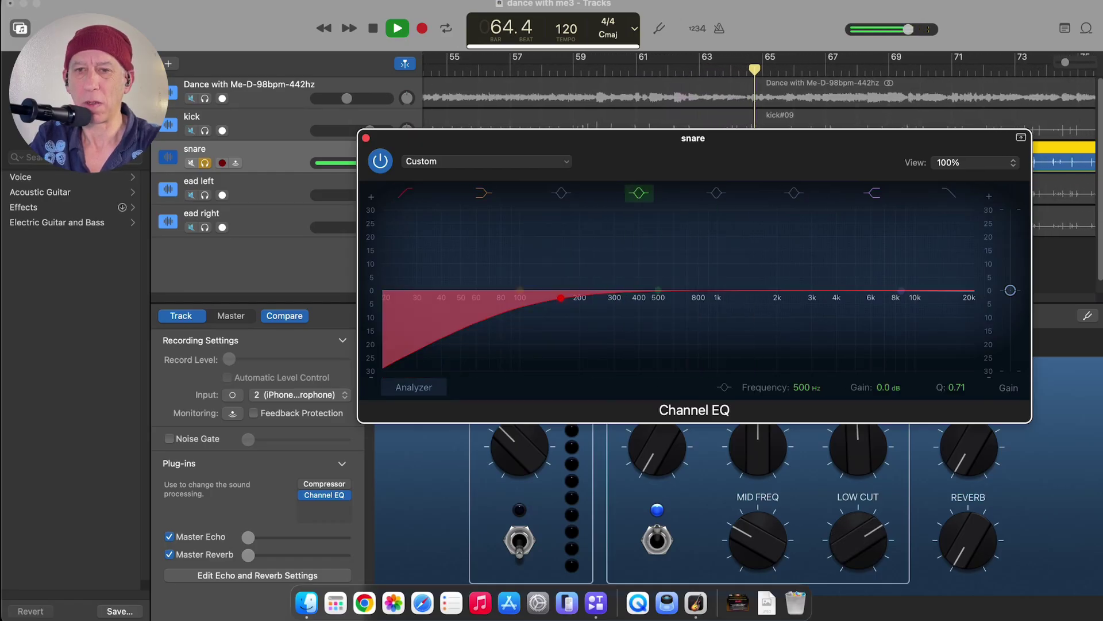
- Try moving the snare's 500 Hz band to 2500 Hz with a 2.9 dB cut
left_click_drag(658, 290, 766, 290)
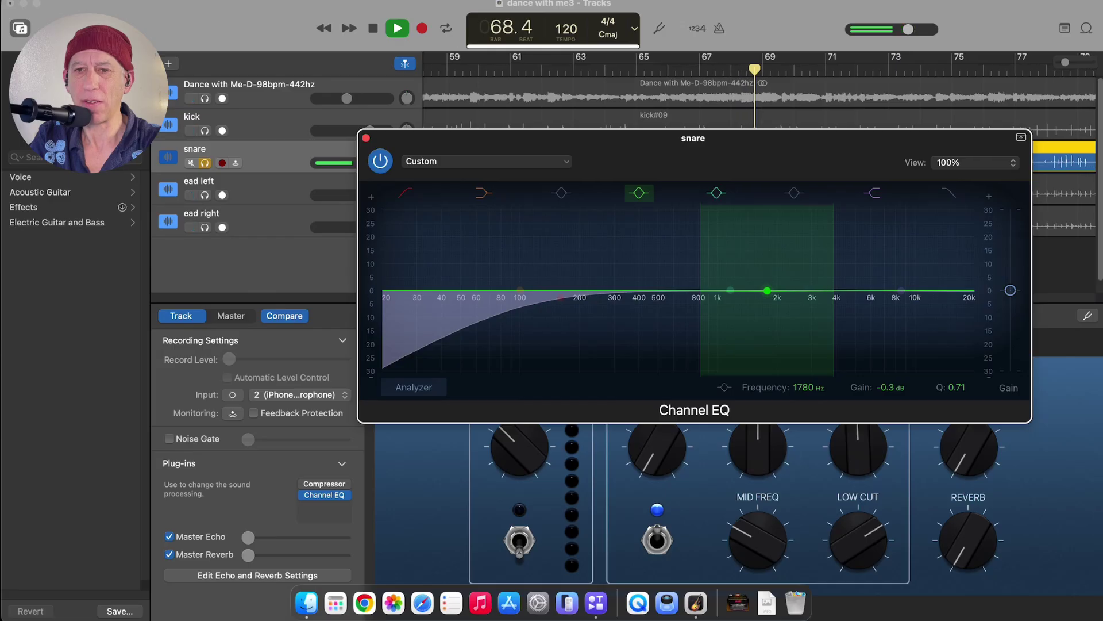
mouse_move(767, 291)
left_mouse_down()
mouse_move(767, 271)
mouse_move(773, 288)
left_mouse_up()
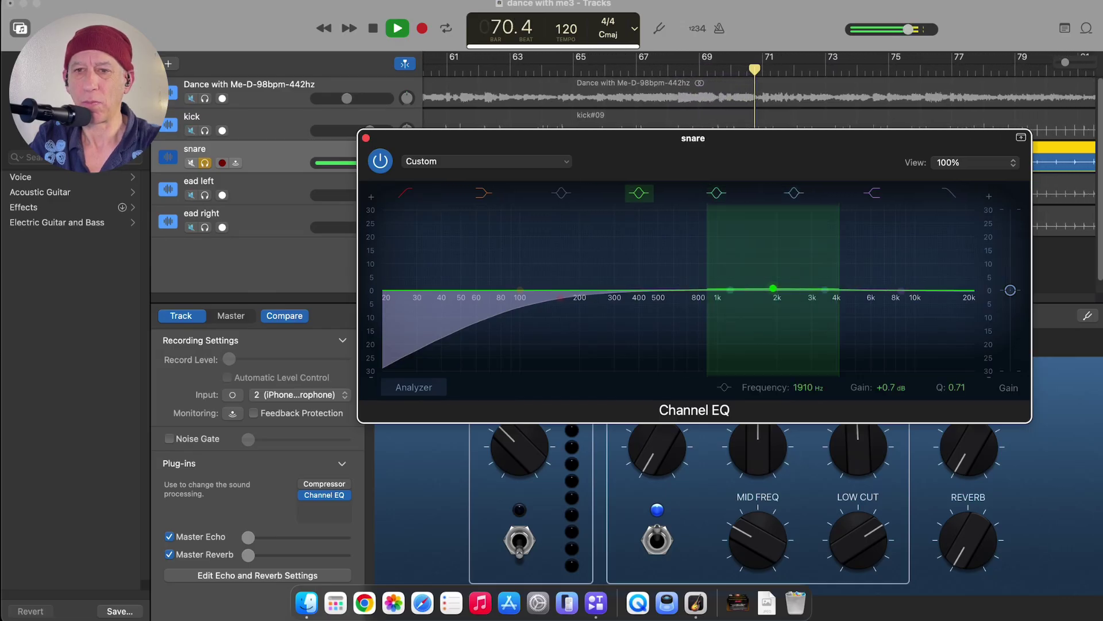
left_click_drag(773, 288, 795, 299)
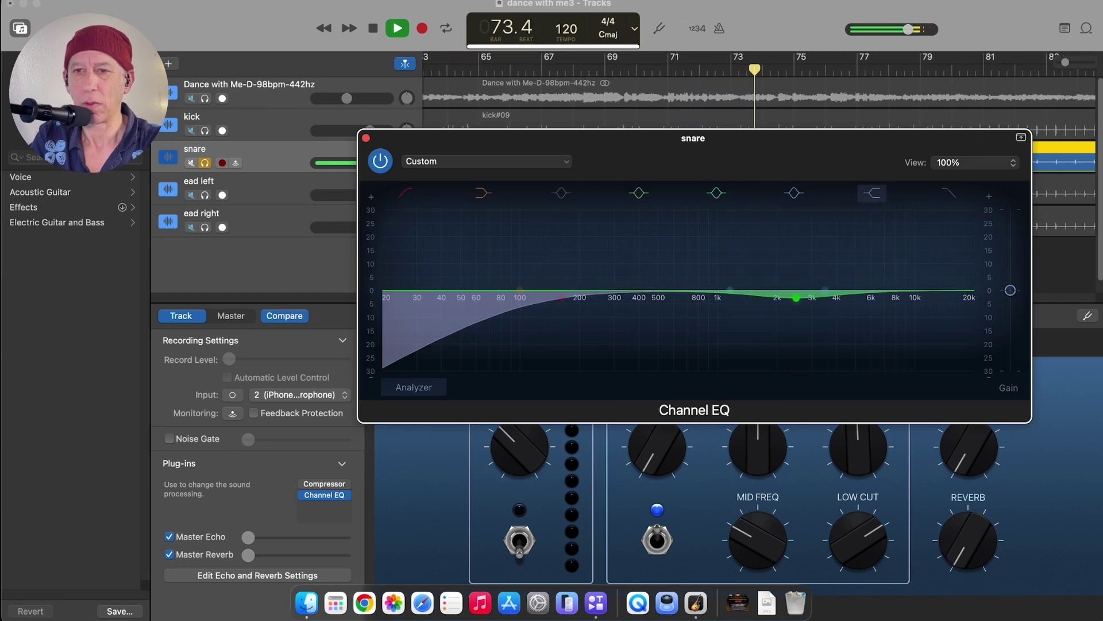
- Boost the snare's high shelf 6.3 dB at 9900 Hz, and enable the 79 Hz notch band as a 5.8 dB boost at 250 Hz
mouse_move(914, 290)
left_mouse_down()
mouse_move(901, 290)
mouse_move(913, 280)
left_mouse_up()
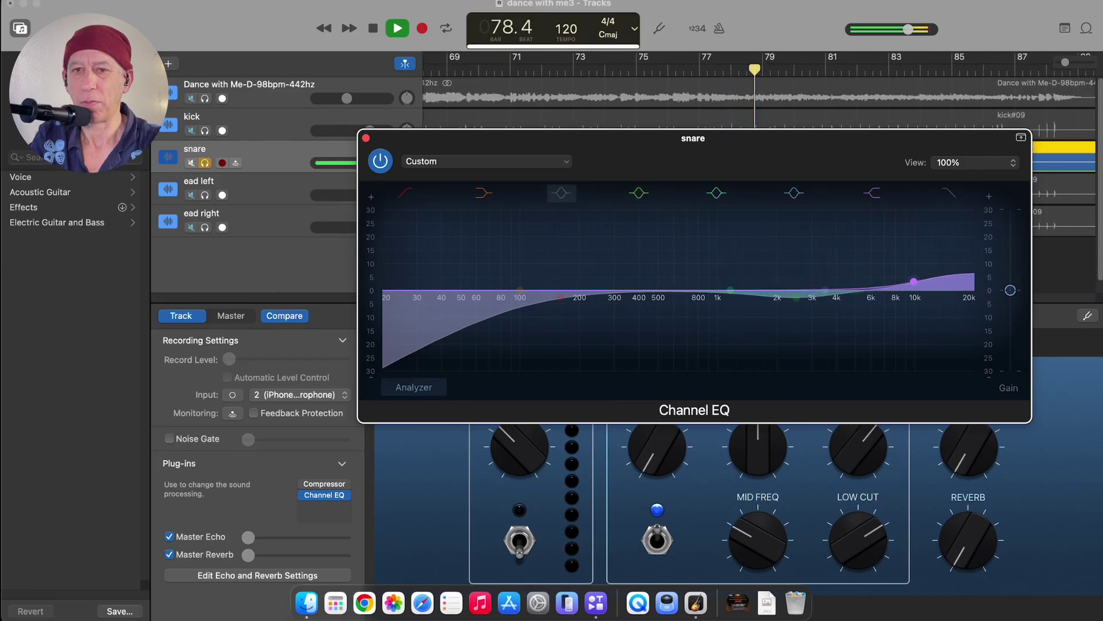
left_click(561, 193)
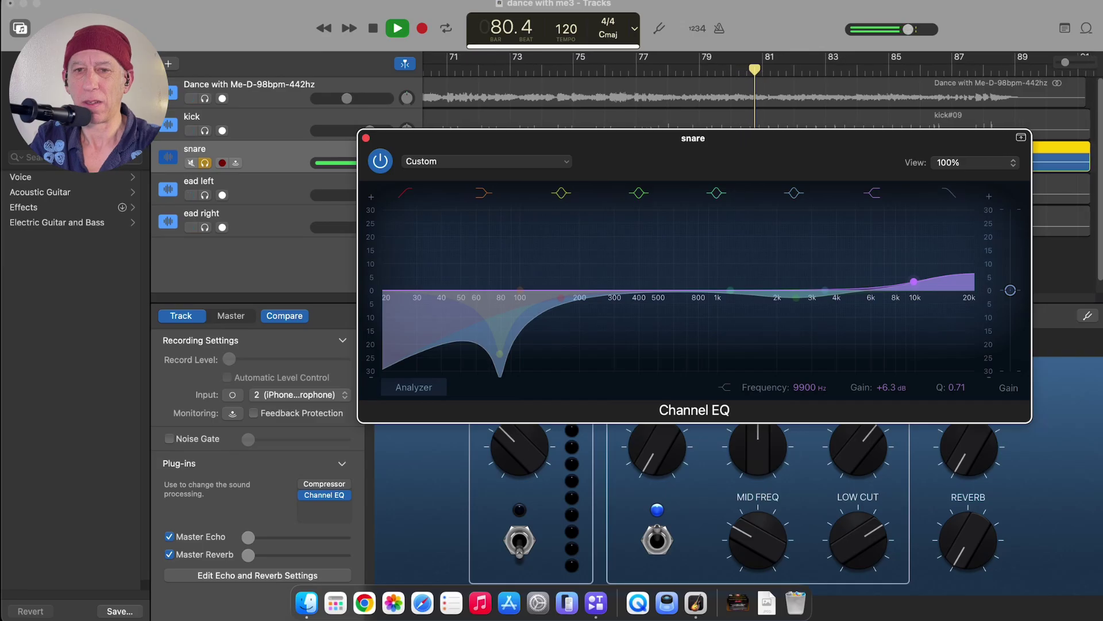
left_click_drag(500, 353, 599, 275)
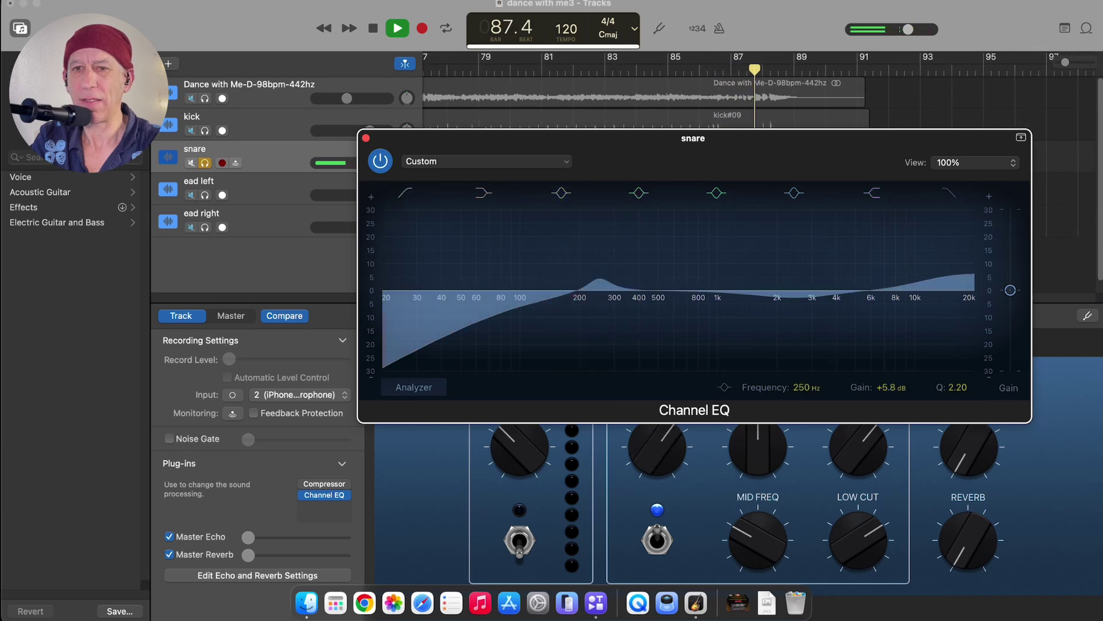
- Replay the snare from about bar 77, change its 2500 Hz band to a 2.7 dB boost at 3120 Hz and close the EQ
left_click(448, 88)
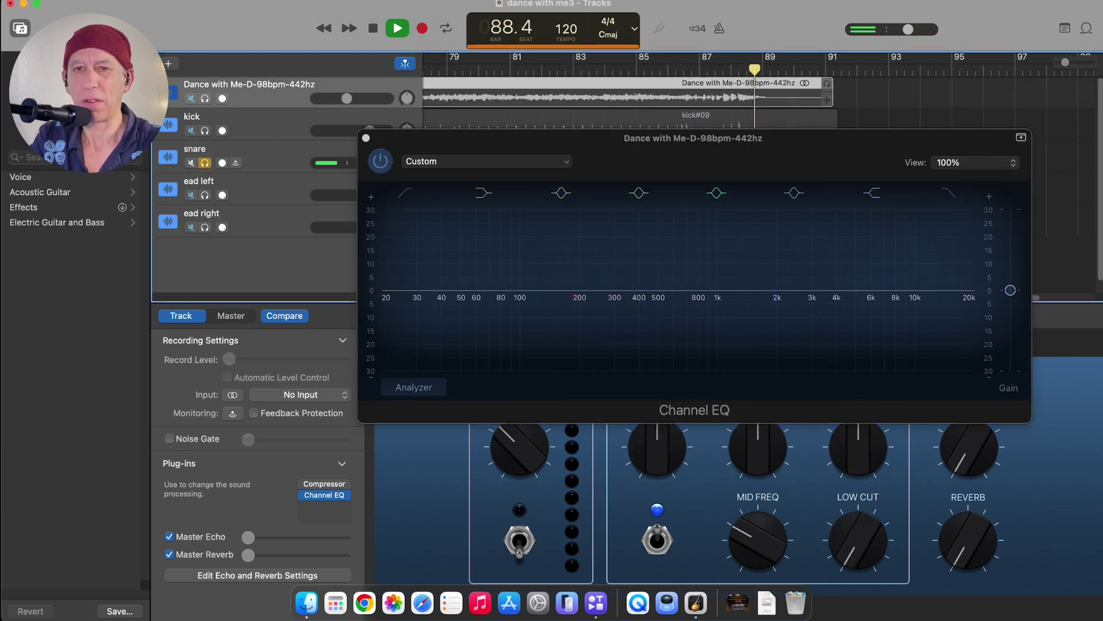
left_click(446, 69)
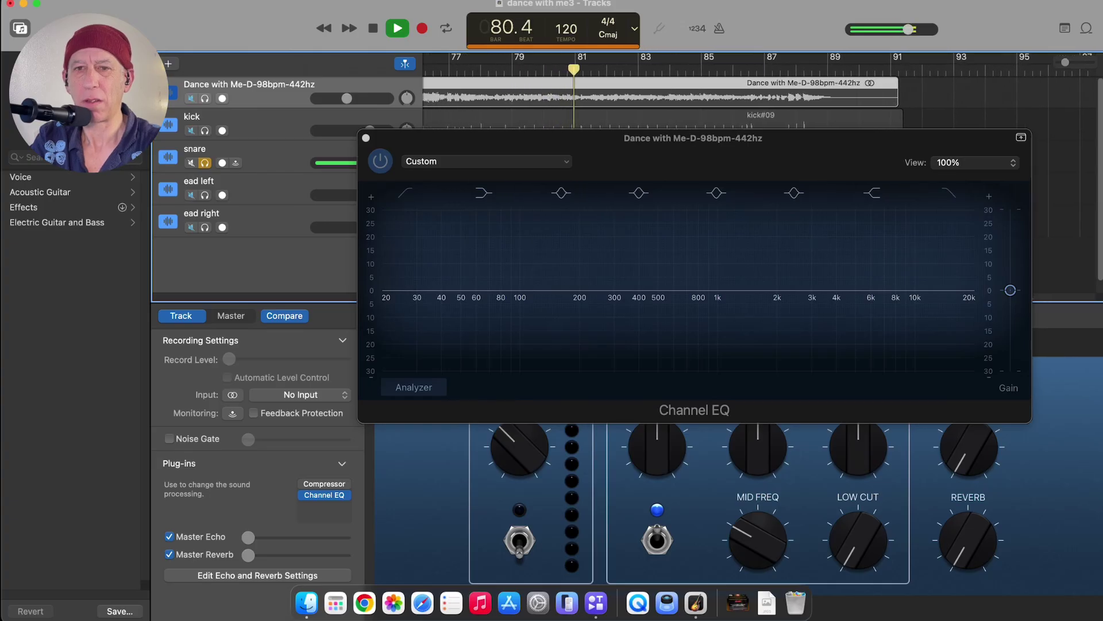
left_click(461, 69)
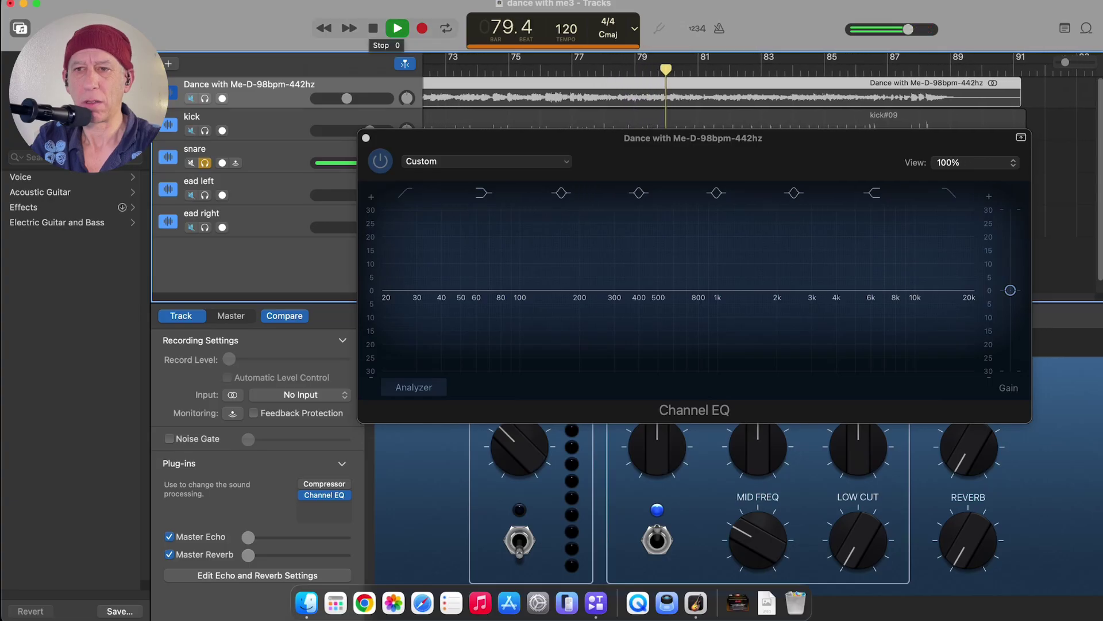
key("space")
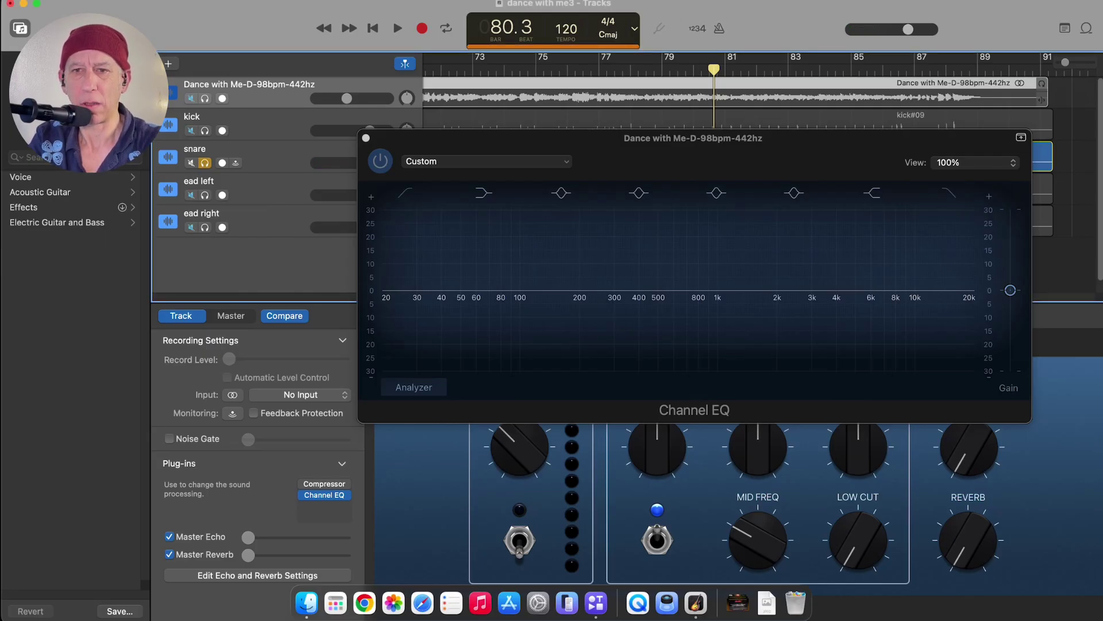
key("space")
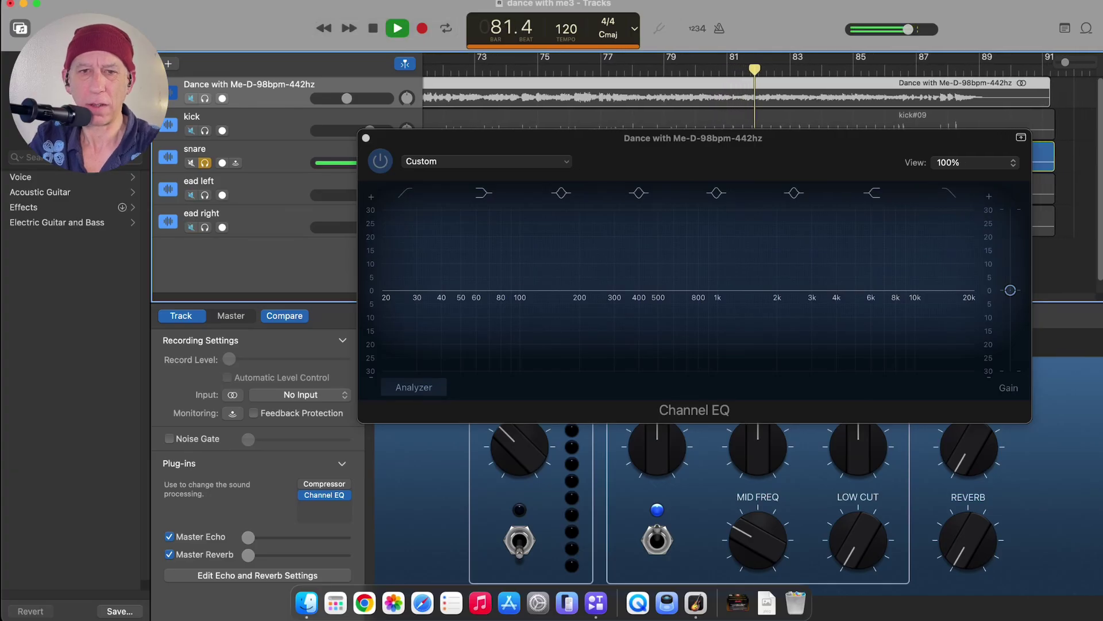
left_click(253, 150)
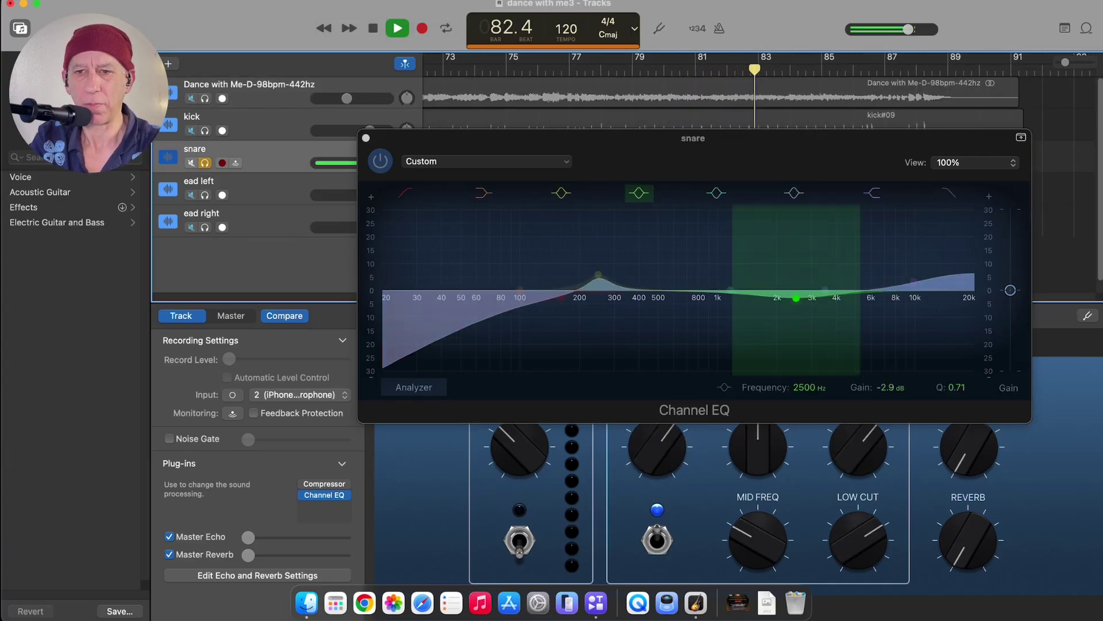
left_click_drag(796, 298, 814, 282)
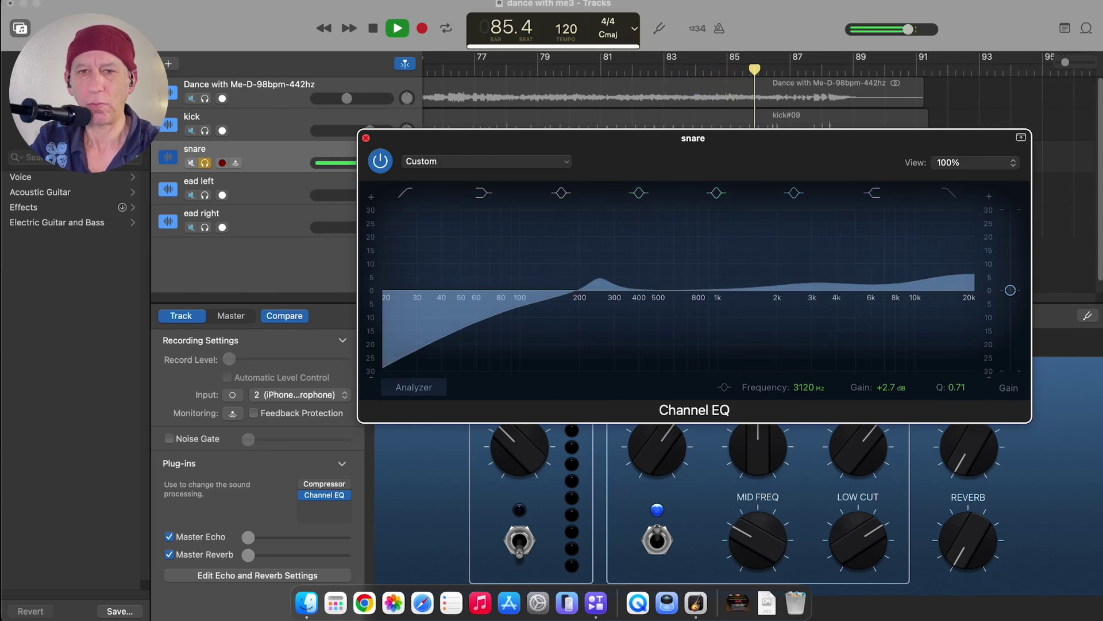
left_click(365, 138)
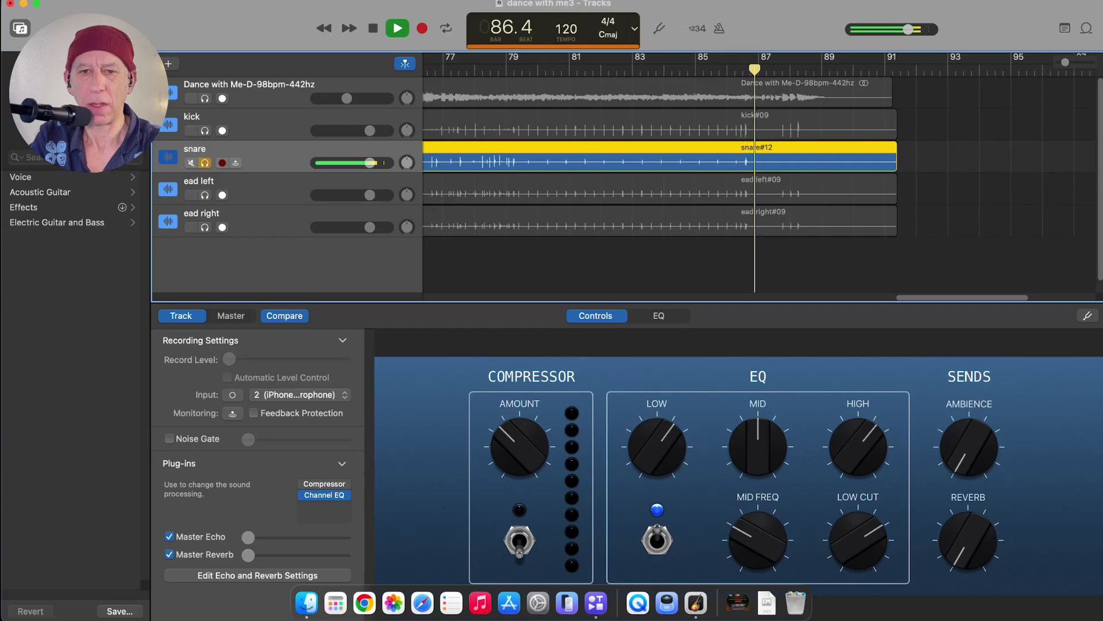
- Enable the snare's Compressor, apply the Snare Top drum preset while replaying from about bar 82, and stop playback
left_click(324, 483)
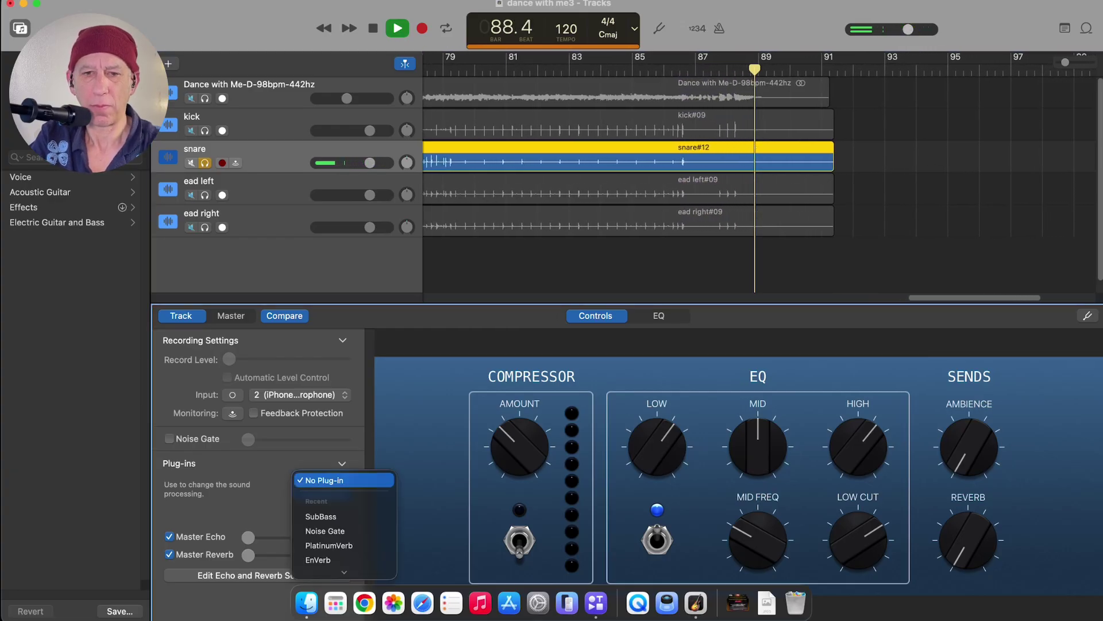
key("Escape")
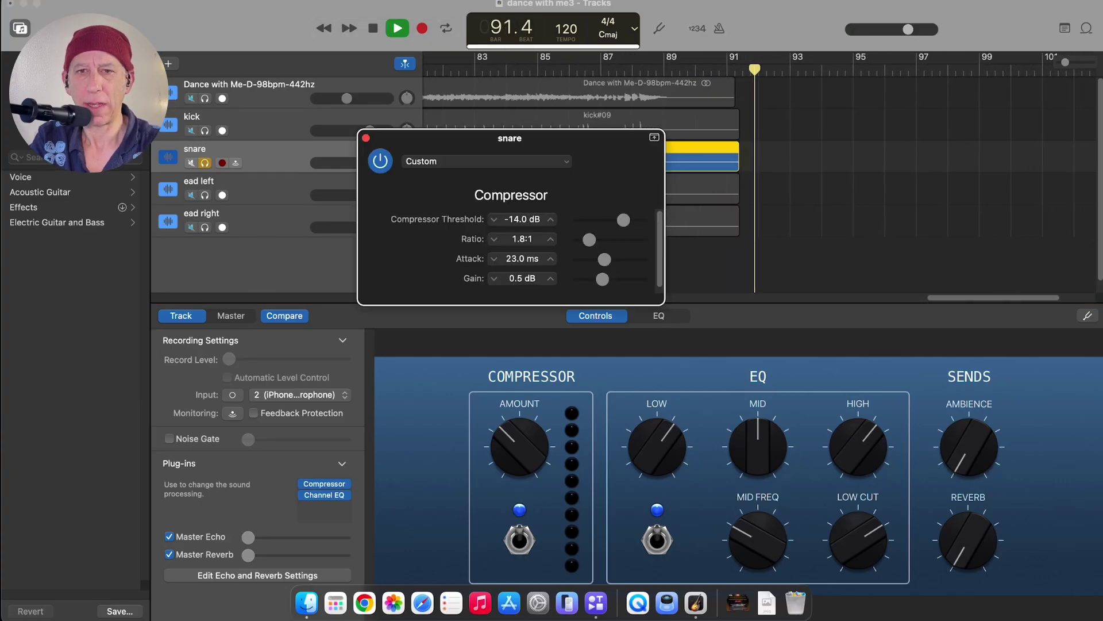
left_click(445, 65)
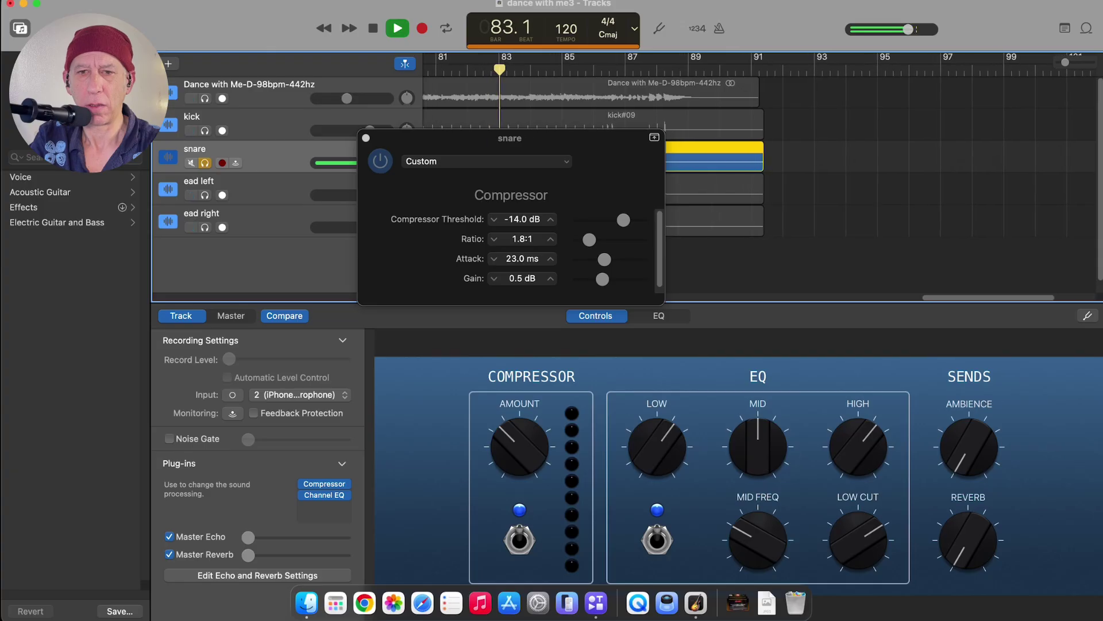
left_click(486, 161)
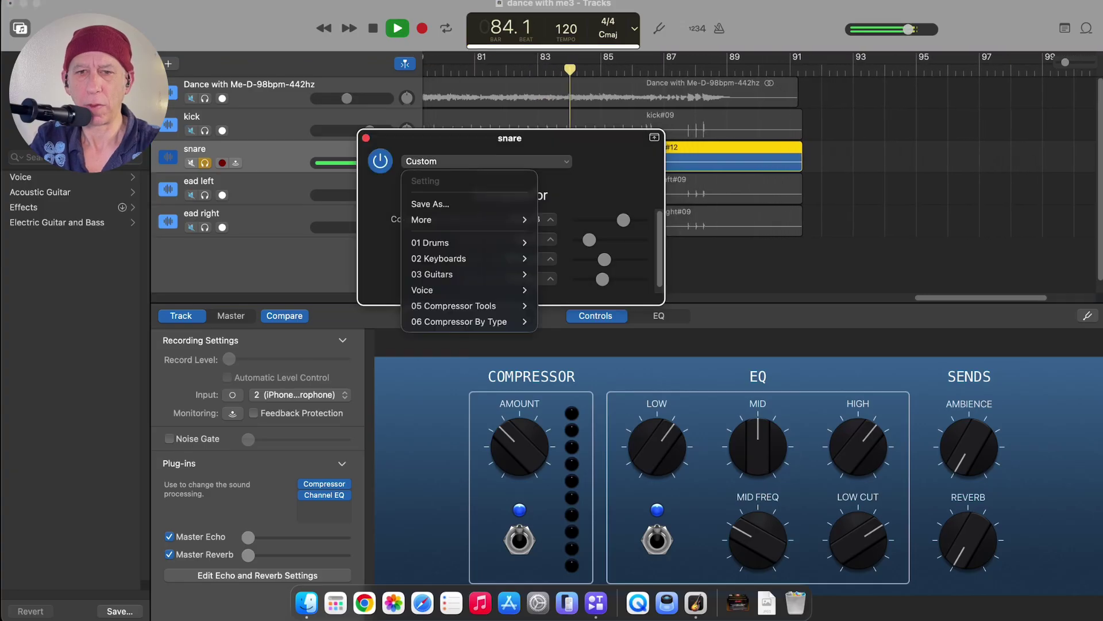
mouse_move(471, 243)
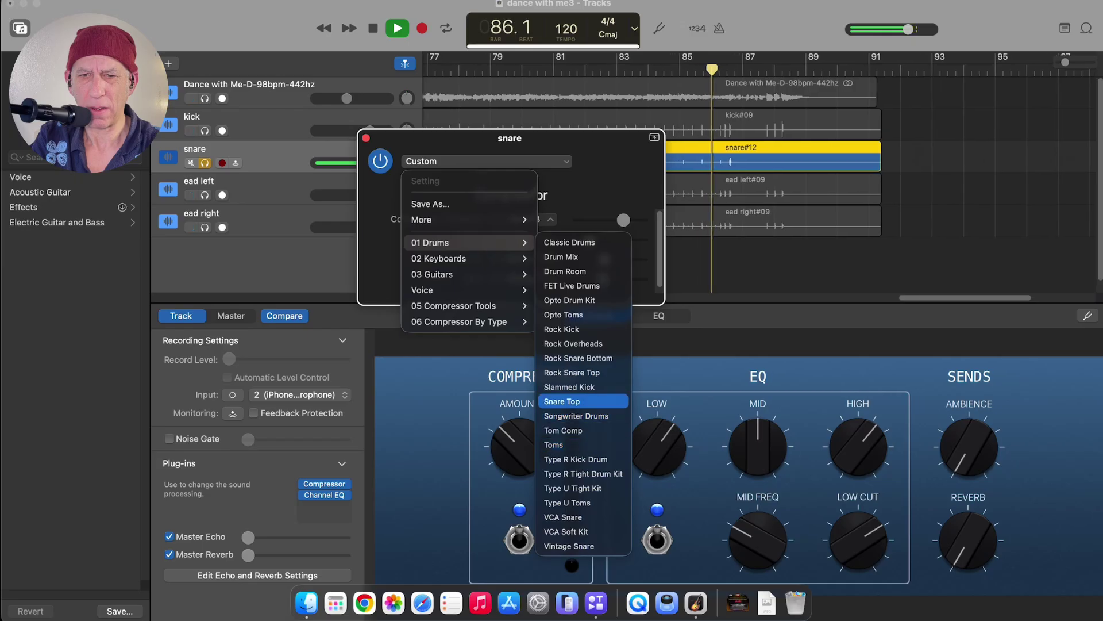
left_click(562, 401)
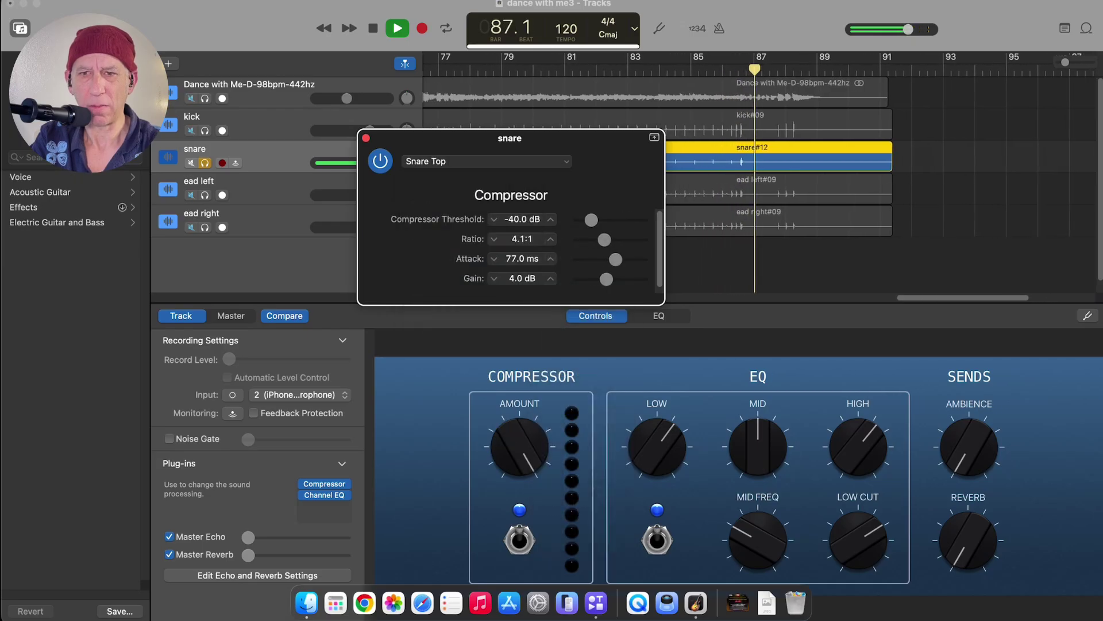
key("space")
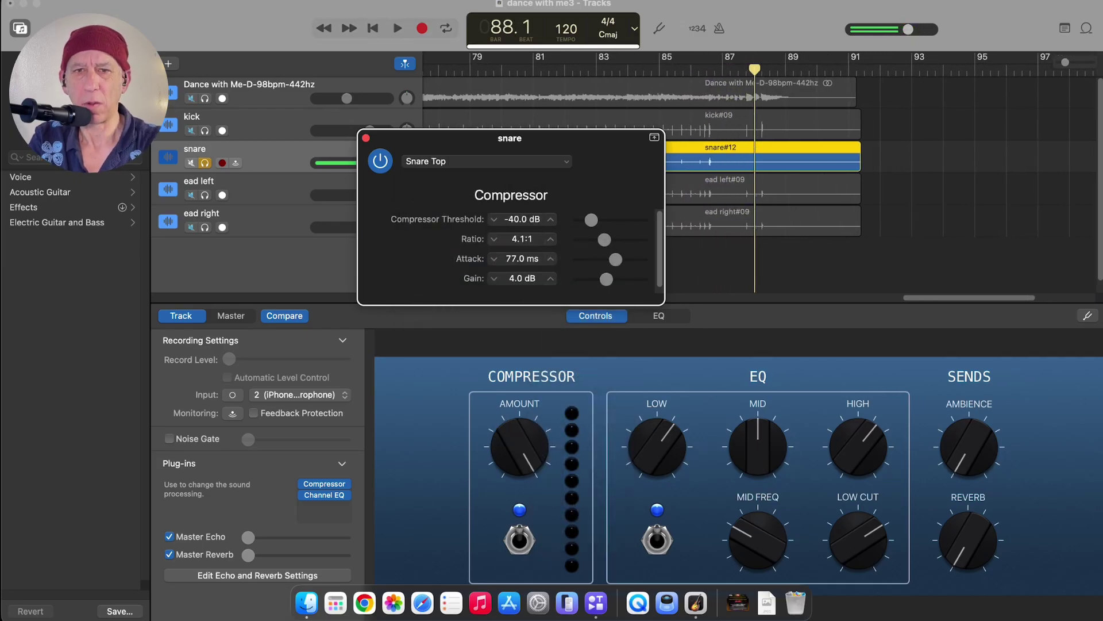
- Select the backing song track, play from the start and enable its Compressor with the Snare Top drum preset
key("Return")
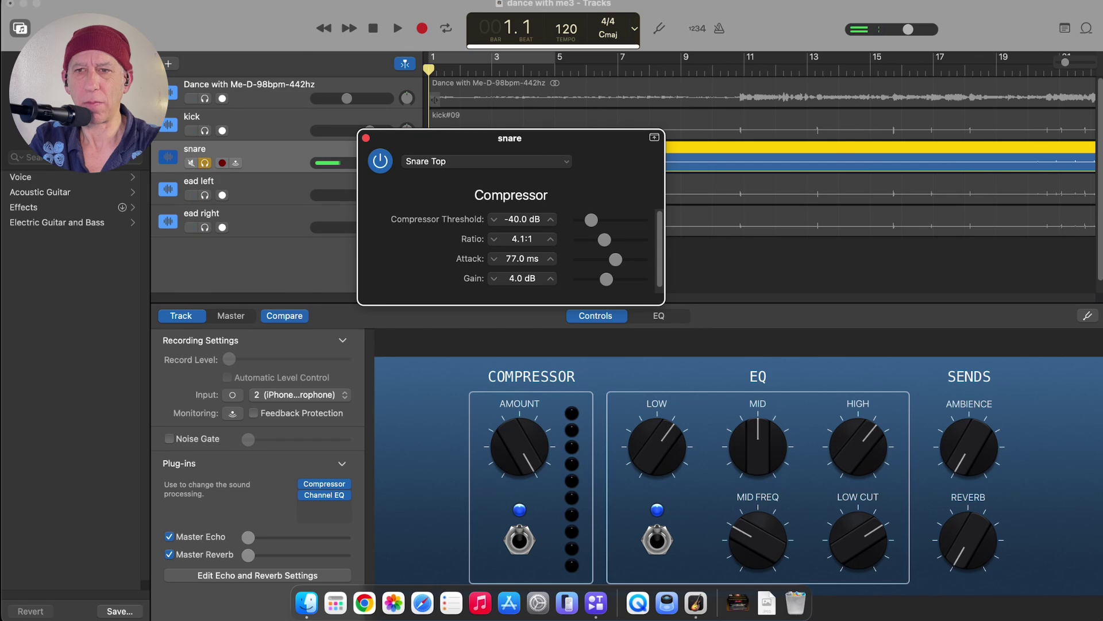
left_click(259, 92)
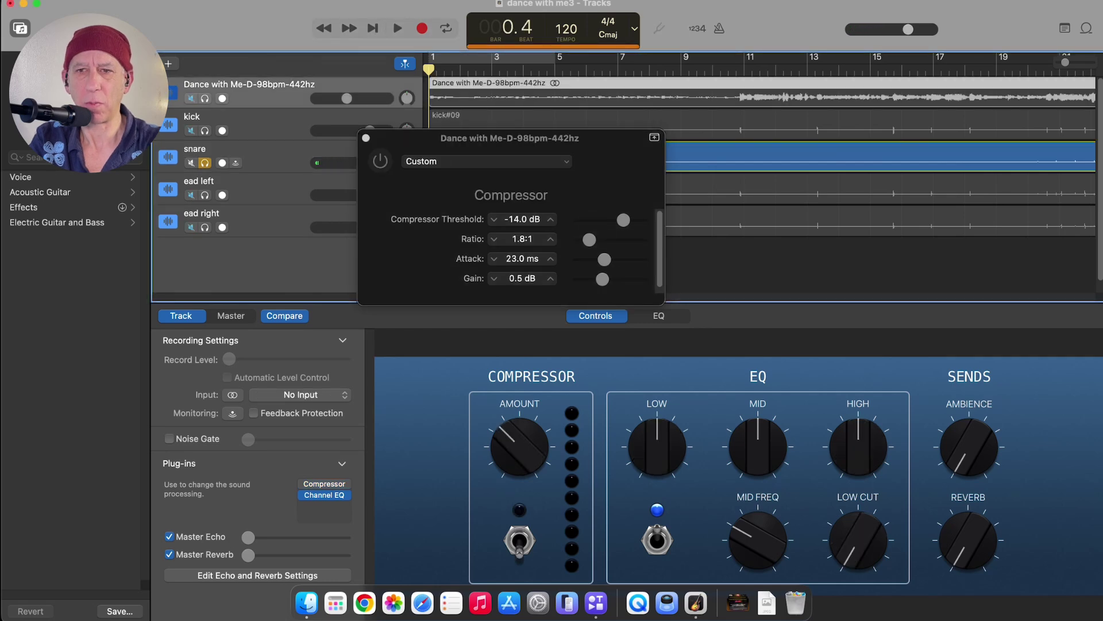
key("space")
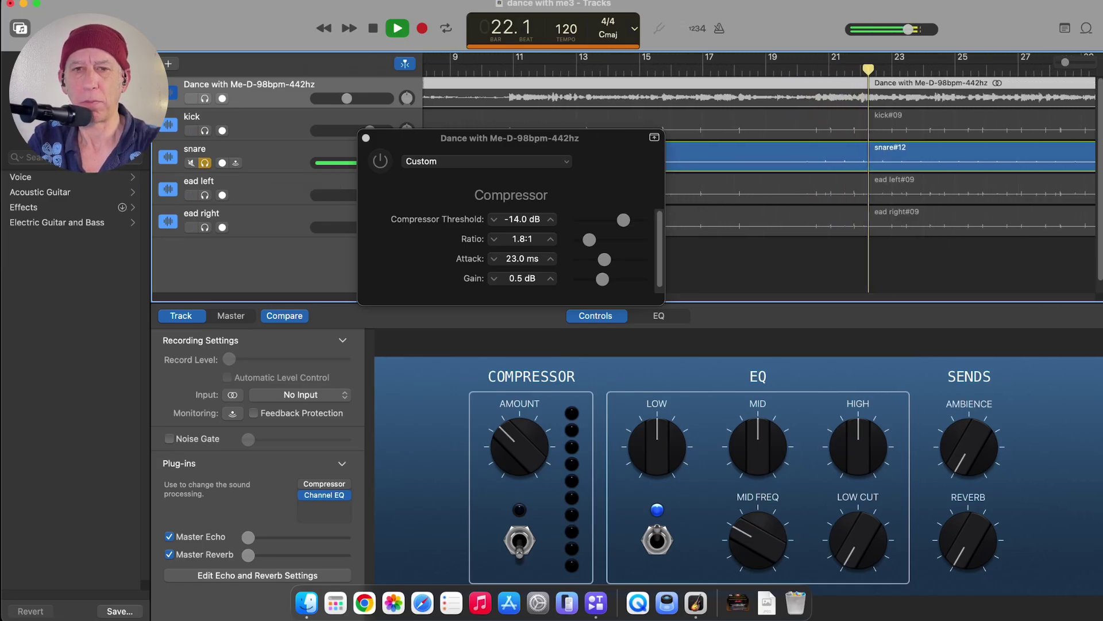
left_click(380, 160)
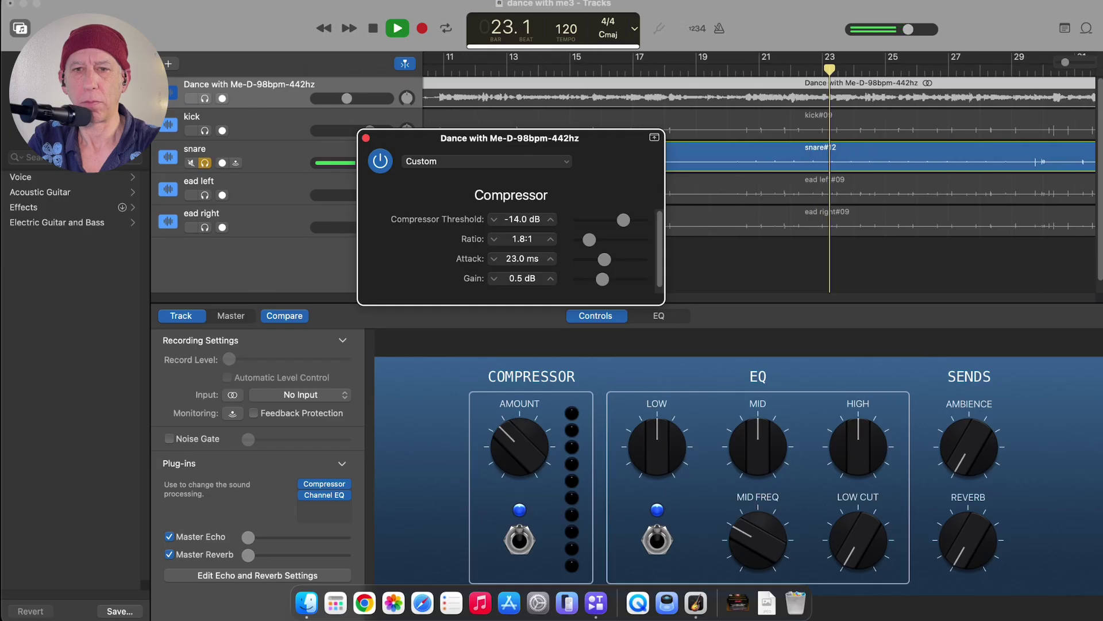
left_click(437, 161)
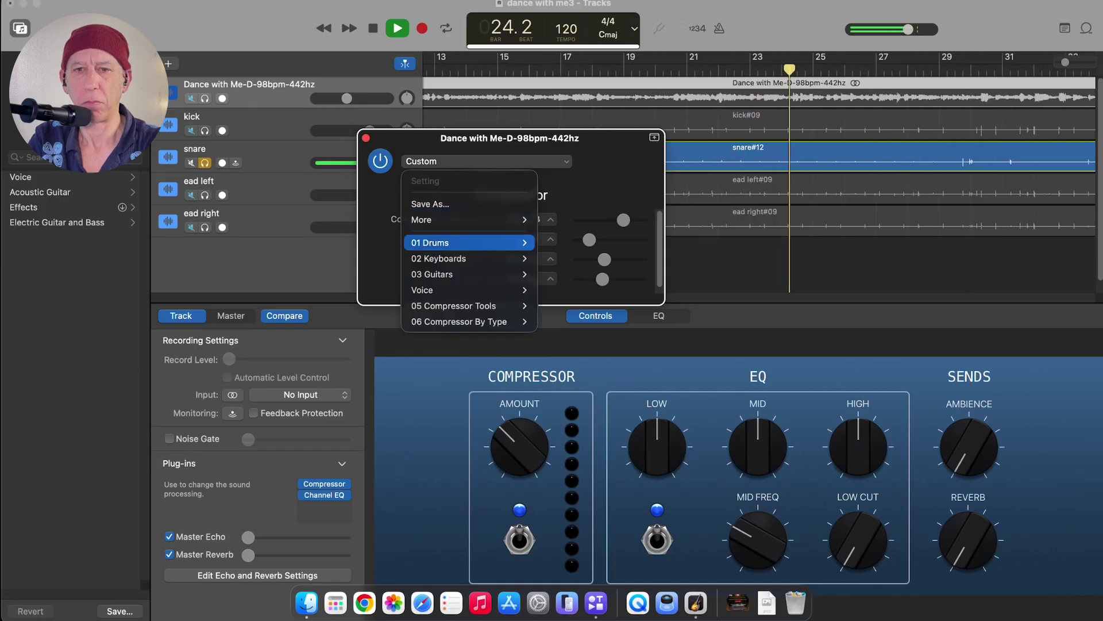
mouse_move(448, 243)
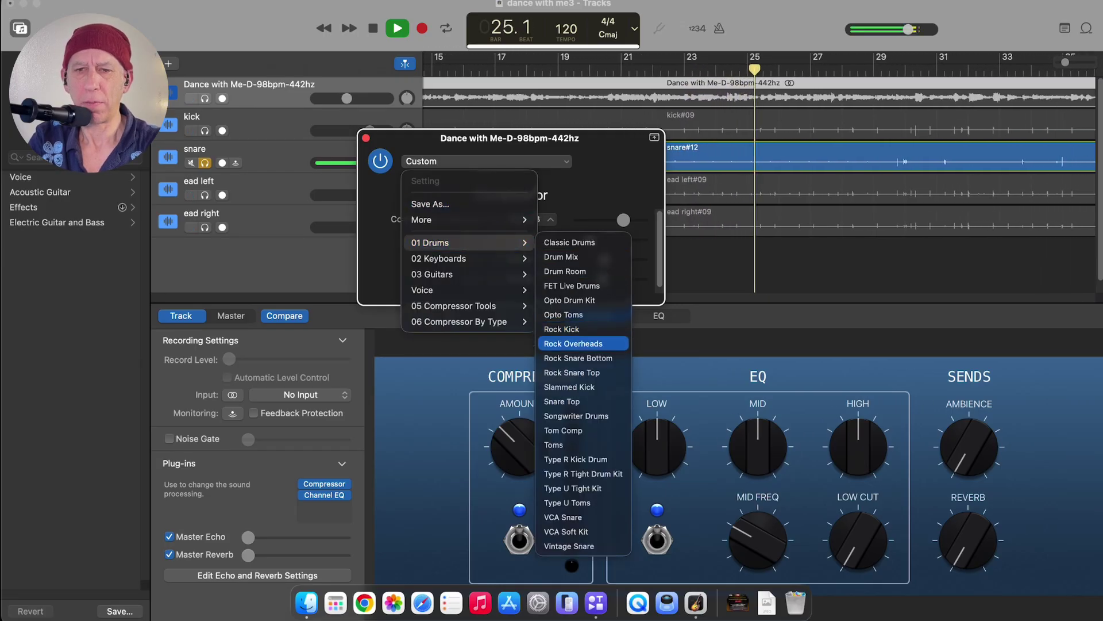
left_click(562, 401)
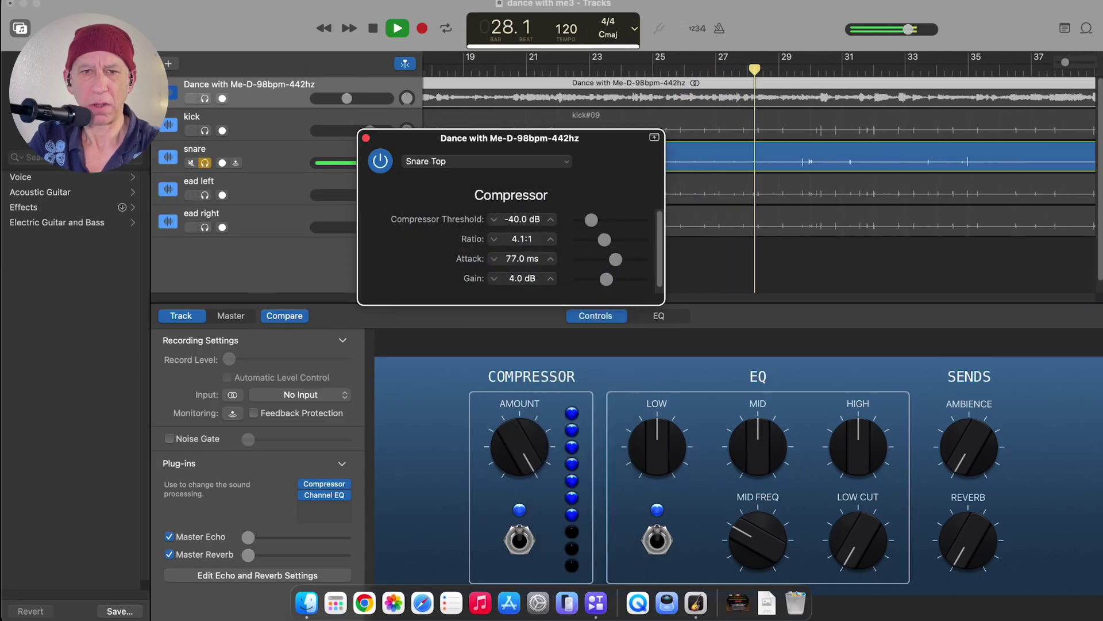
- Compare the snare with its Compressor bypassed and switched back on, and close the Compressor window
left_click(258, 151)
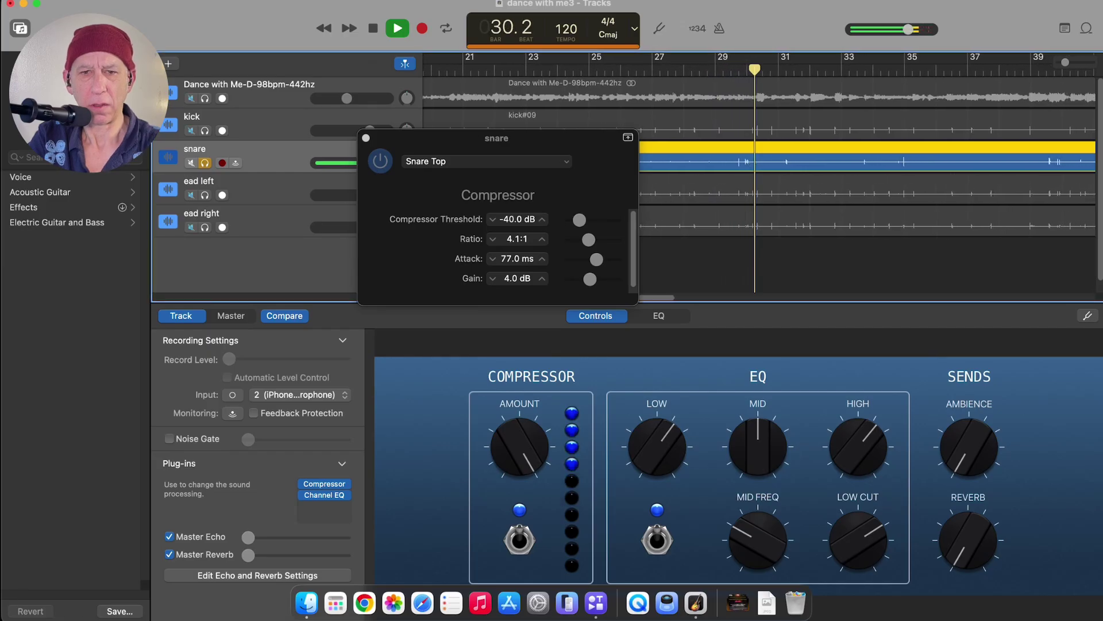
left_click(380, 161)
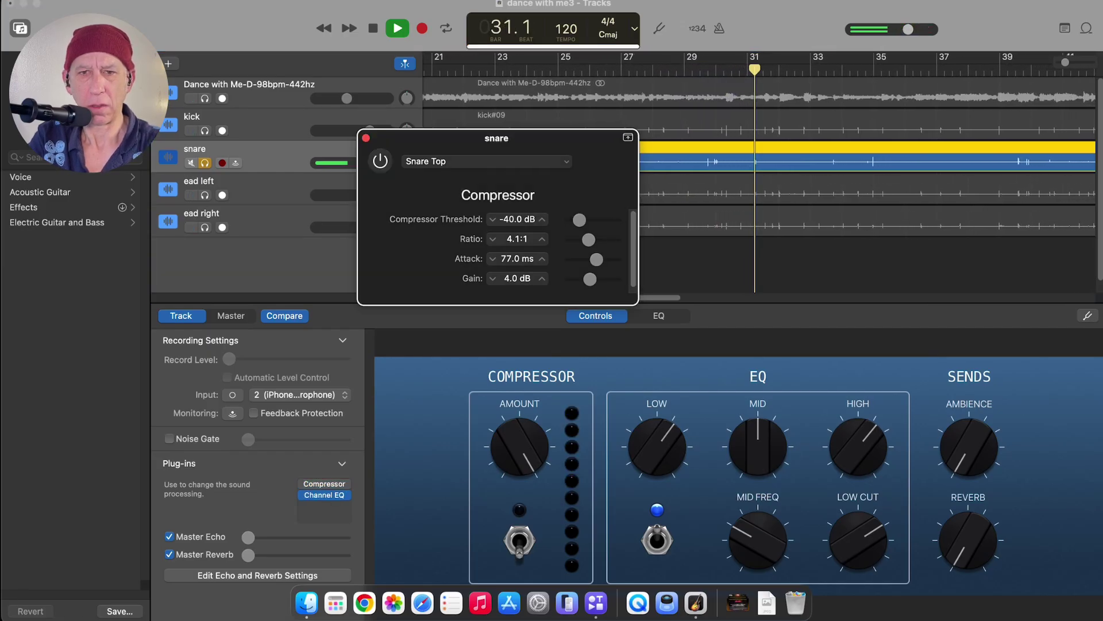
left_click(380, 161)
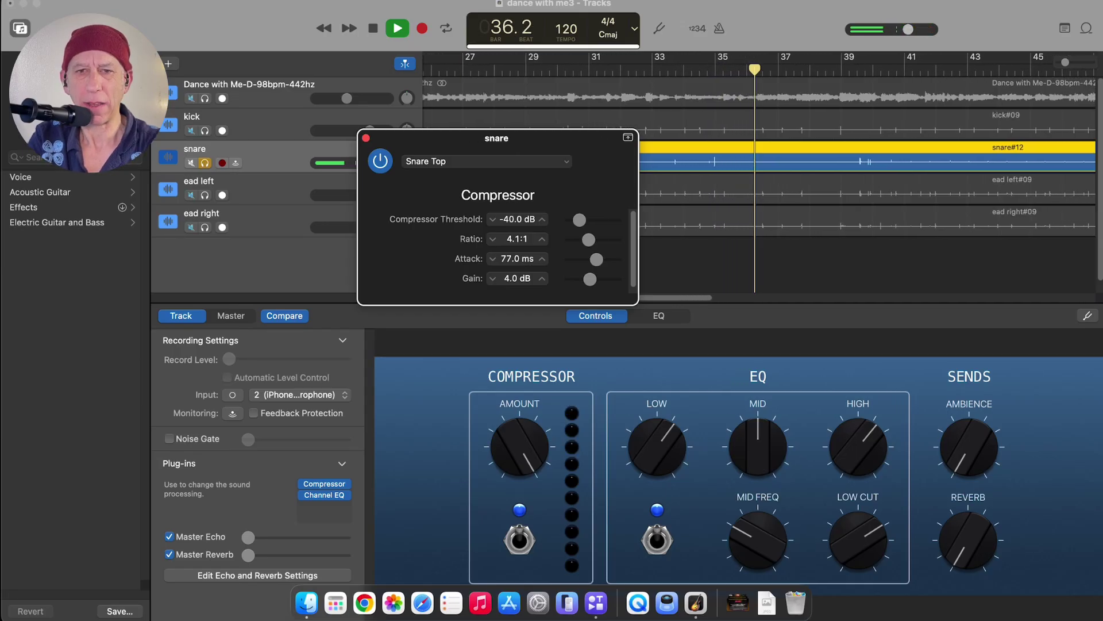
key("super+w")
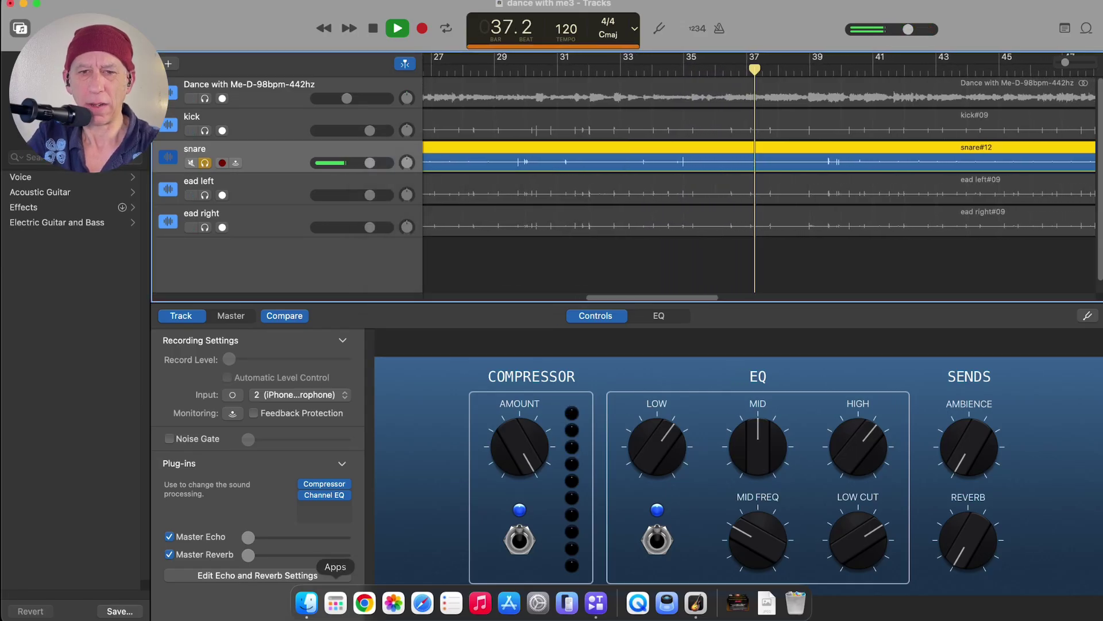
- Load the Clean Up Snare drum preset into the snare's Channel EQ during playback
left_click(324, 495)
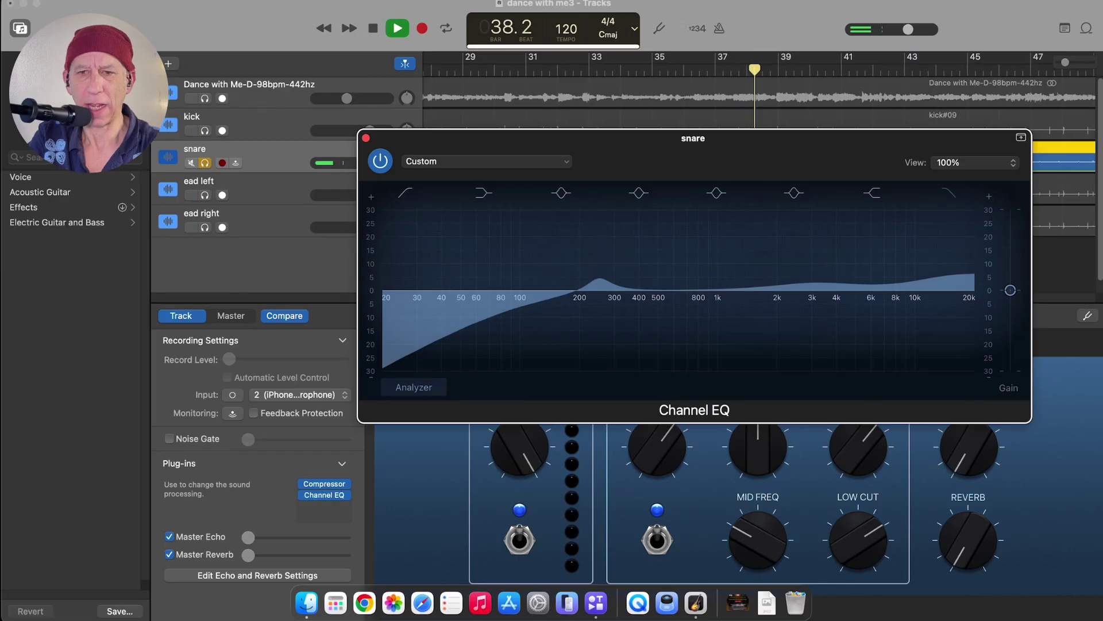
left_click(437, 162)
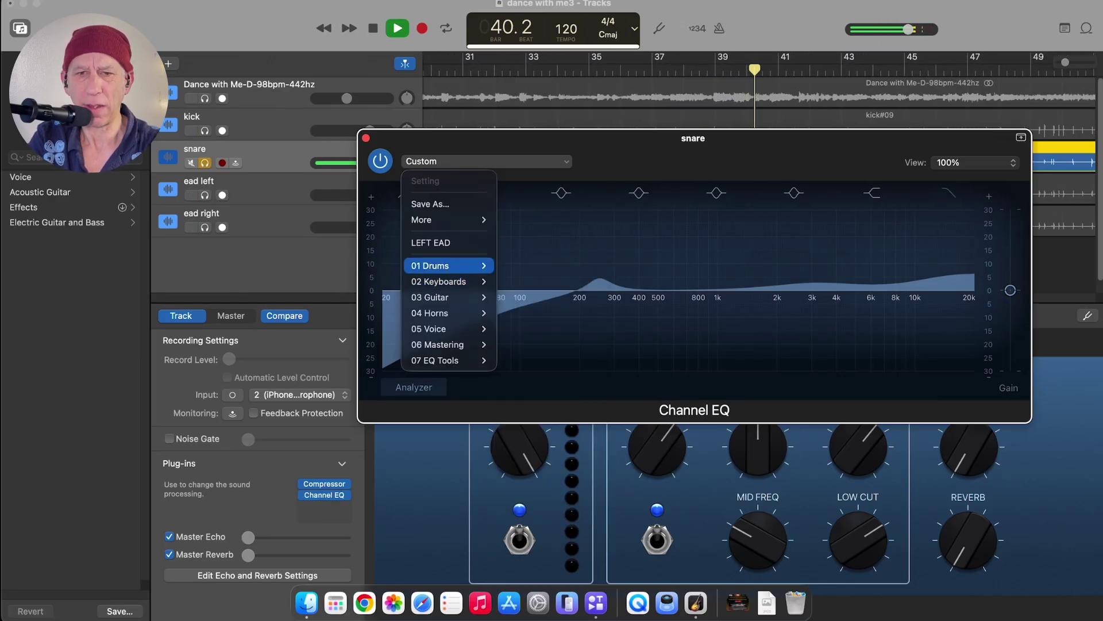
mouse_move(448, 265)
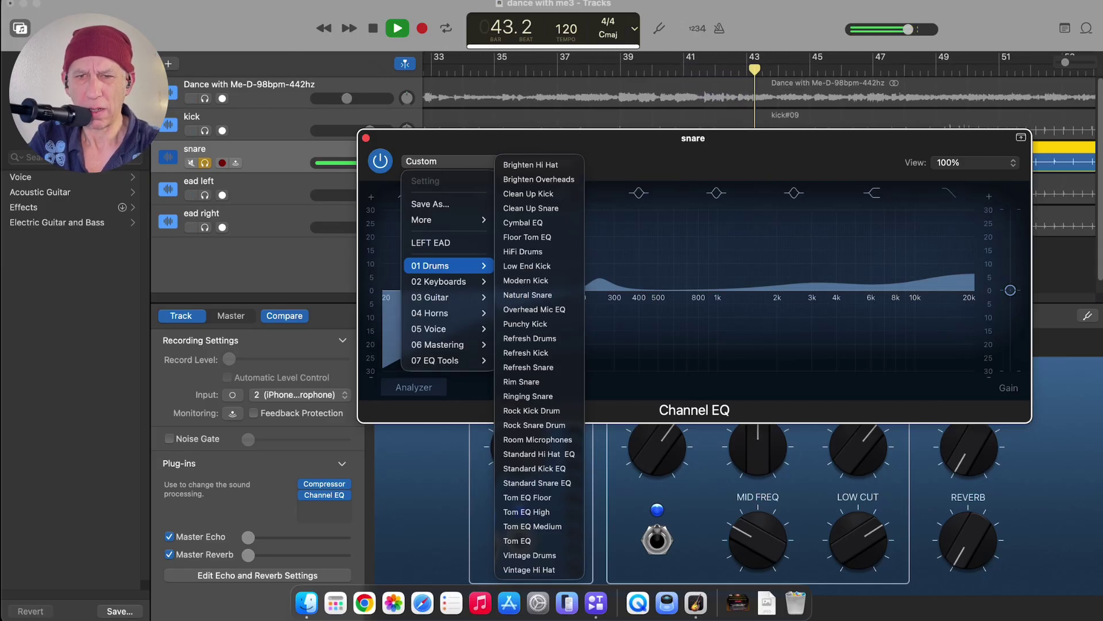
left_click(531, 208)
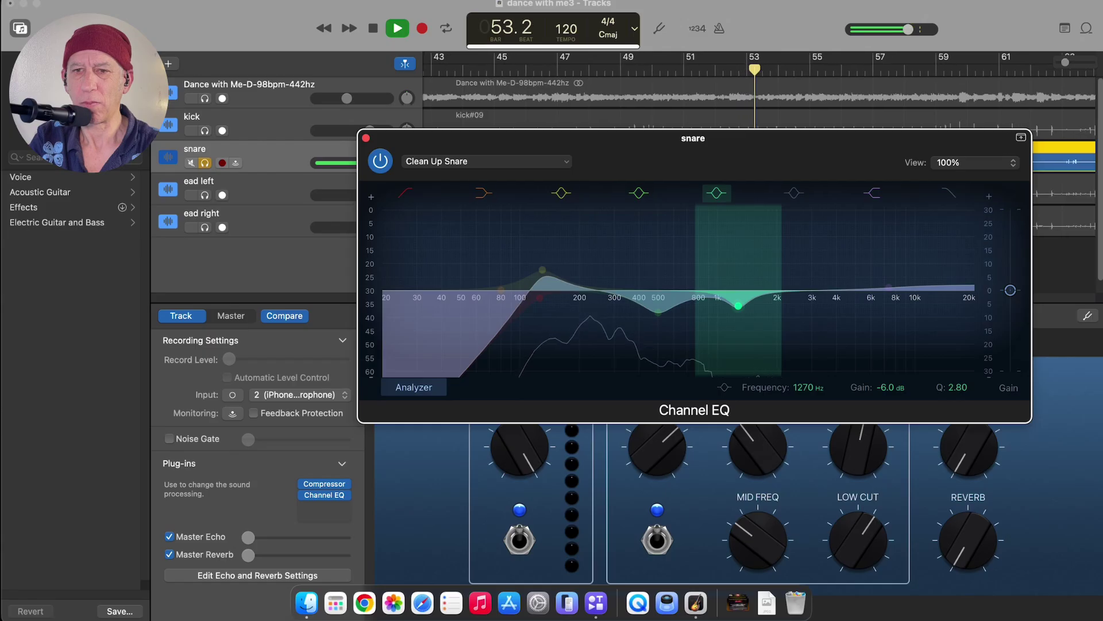
- Move the snare EQ's 1270 Hz band to a 4.2 dB boost at 4620 Hz while replaying from about bar 51, and stop playback
left_click_drag(738, 306, 821, 277)
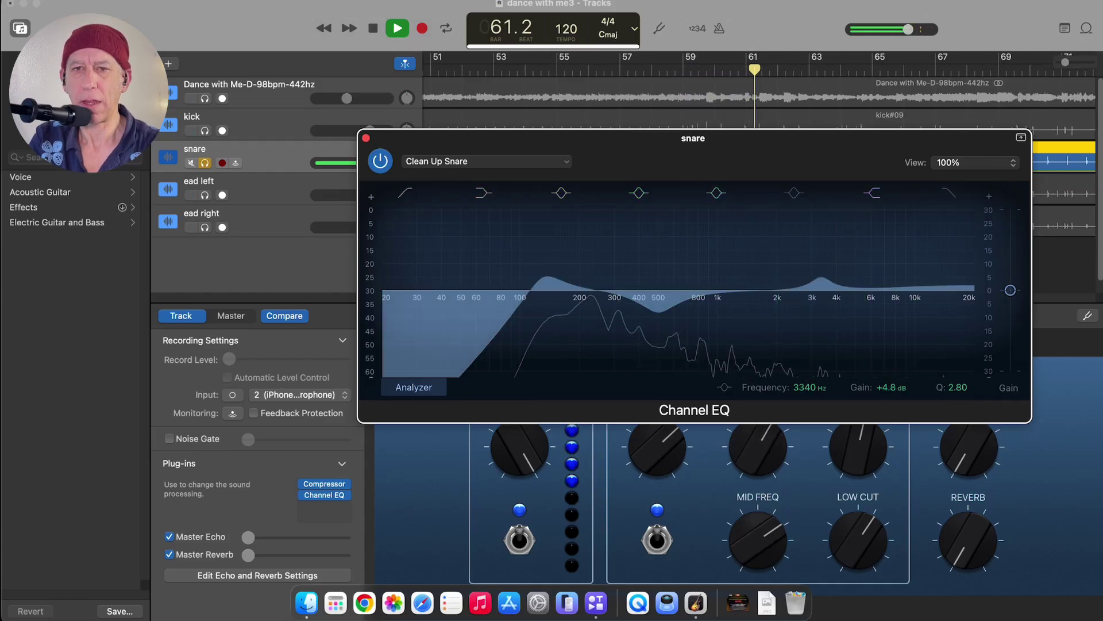
left_click(445, 66)
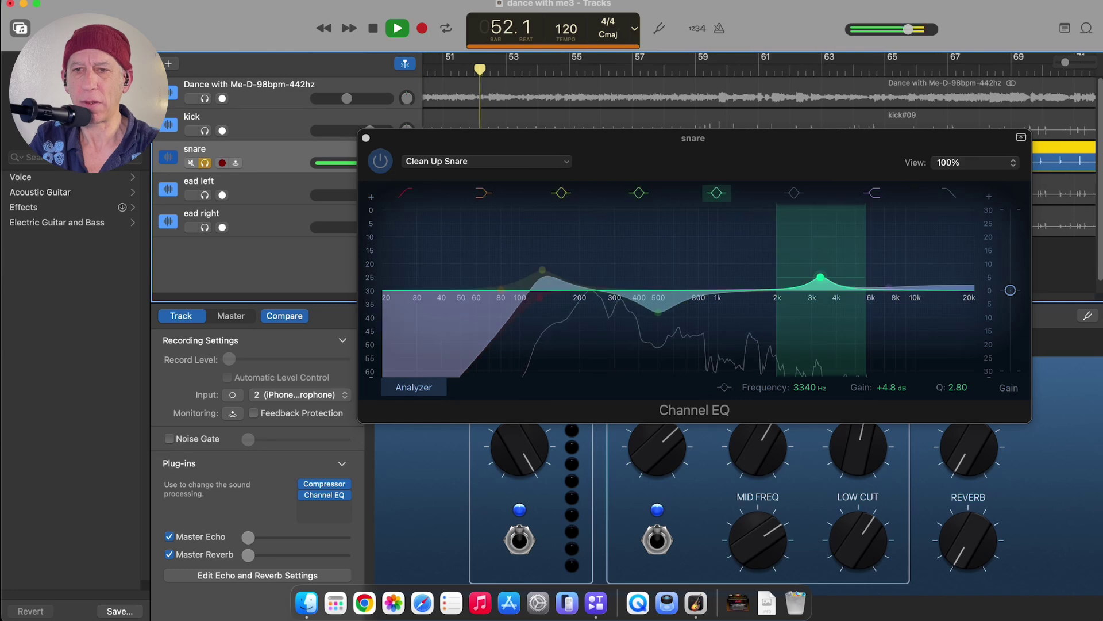
left_click_drag(821, 277, 849, 279)
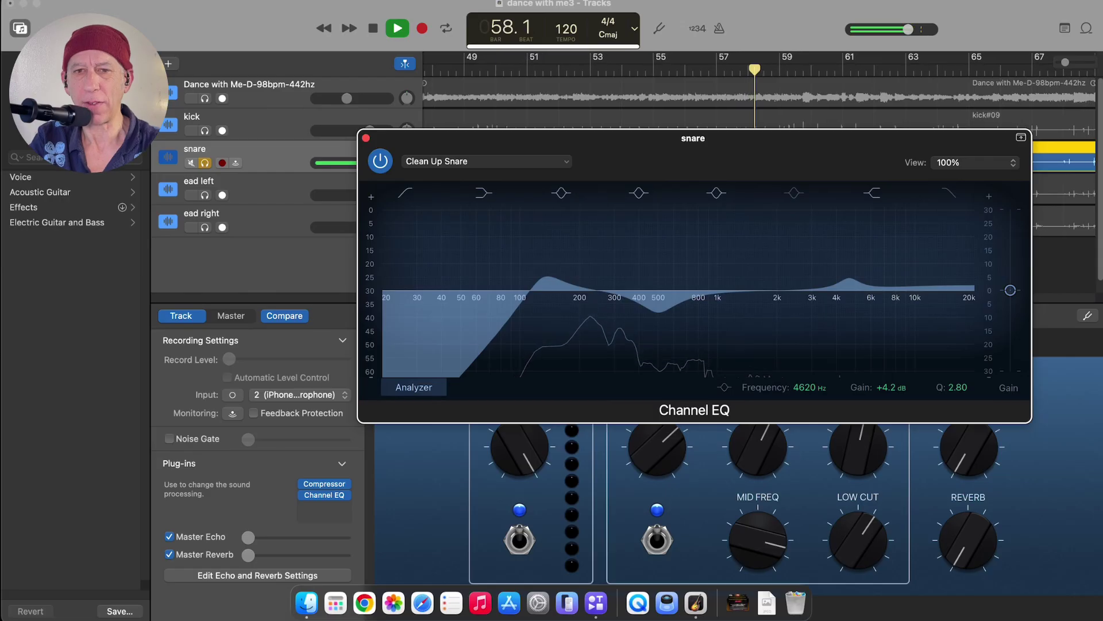
key("space")
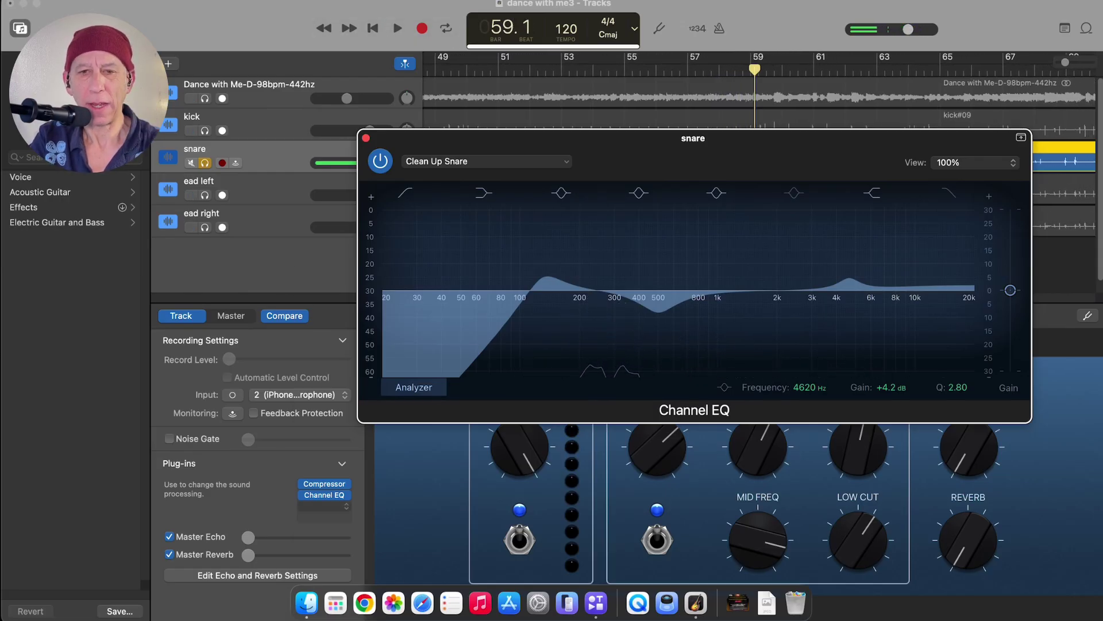
- Add the SilverVerb reverb to the snare track and resume playback from about bar 59
left_click(324, 506)
mouse_move(351, 519)
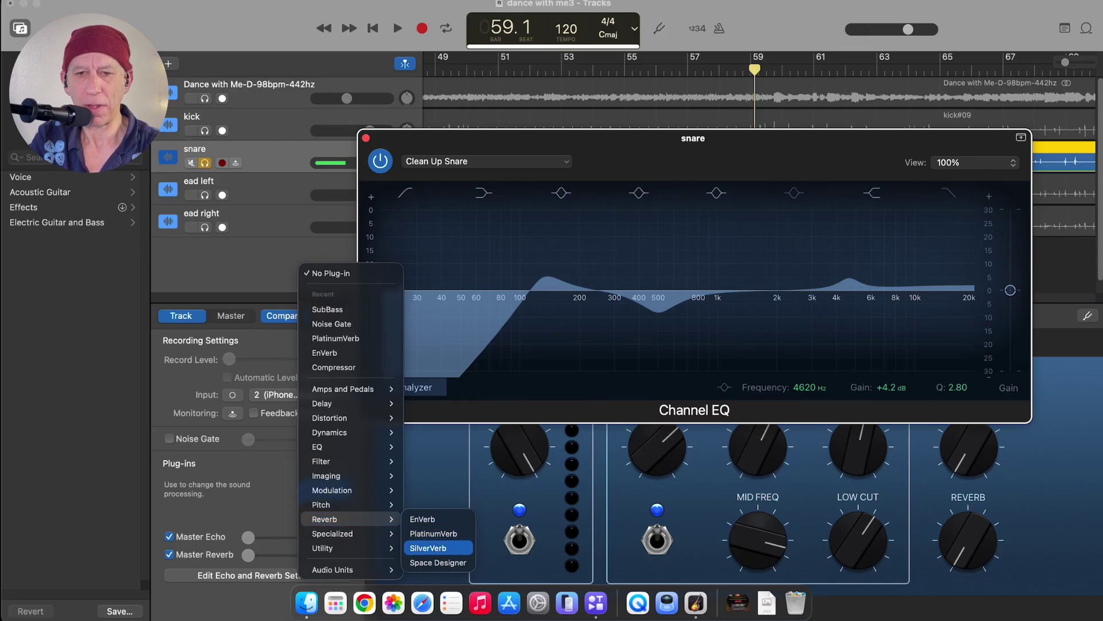
key("Escape")
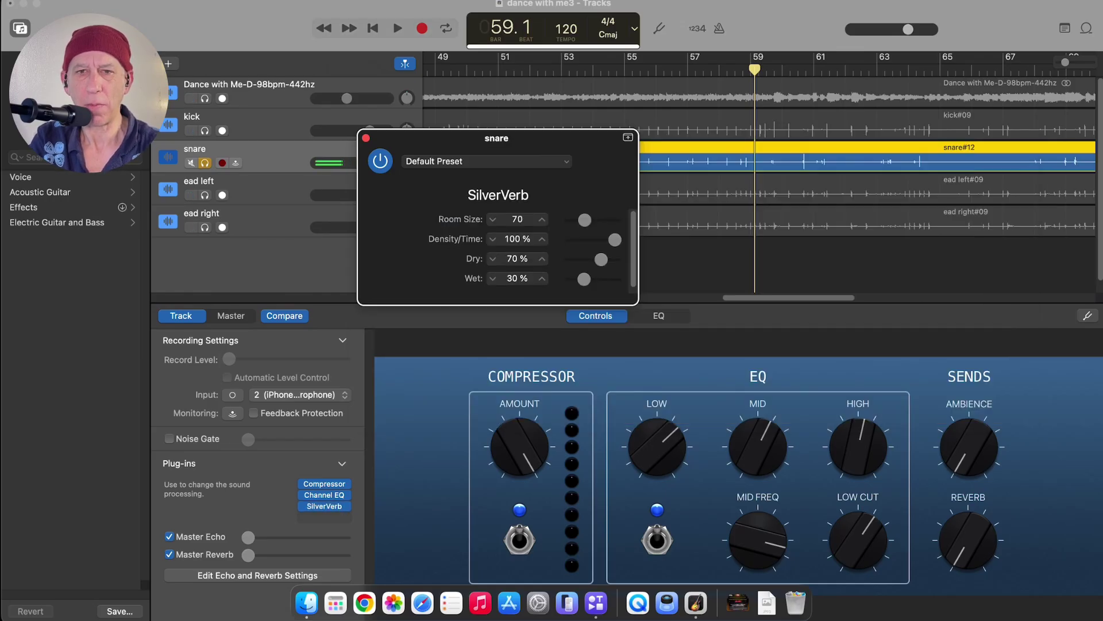
key("space")
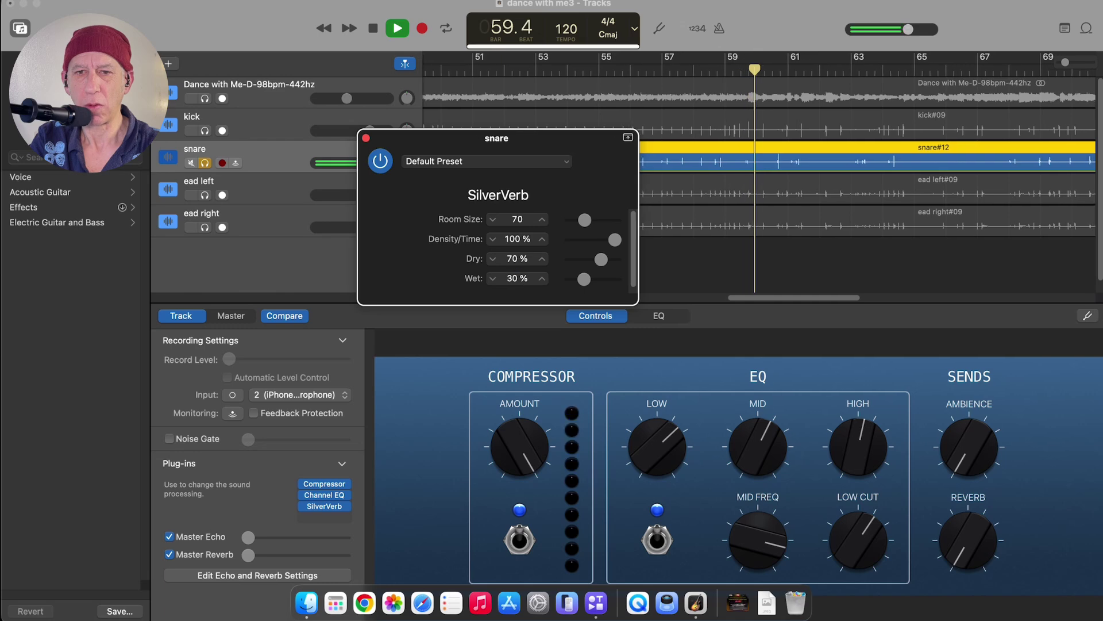
- Try a smaller Room Size of 24 on the snare's SilverVerb
left_click(493, 219)
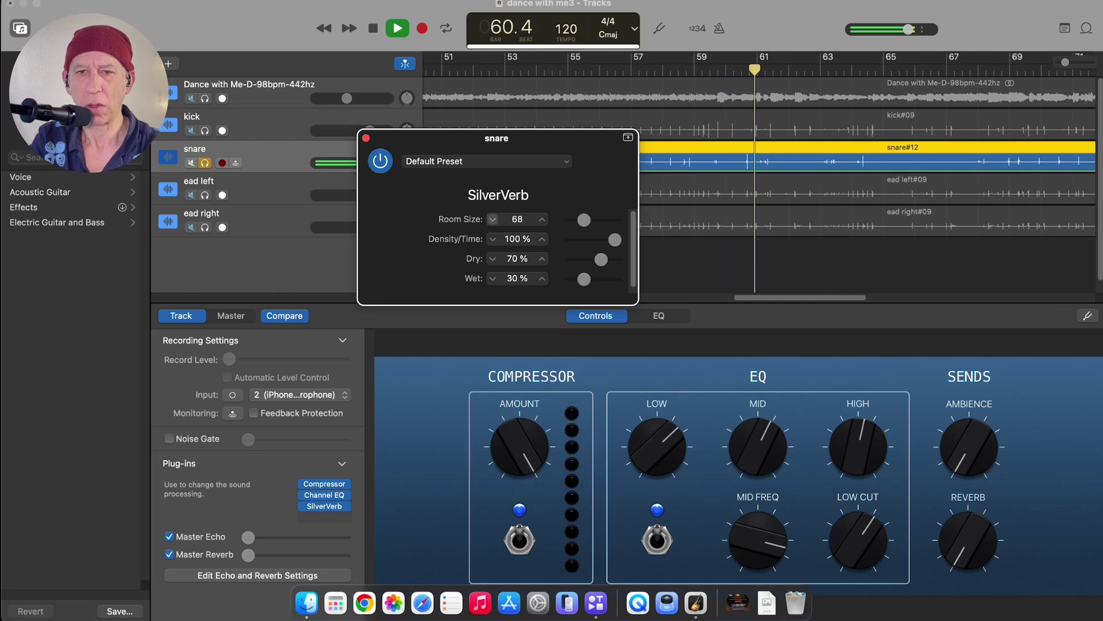
left_click(493, 220)
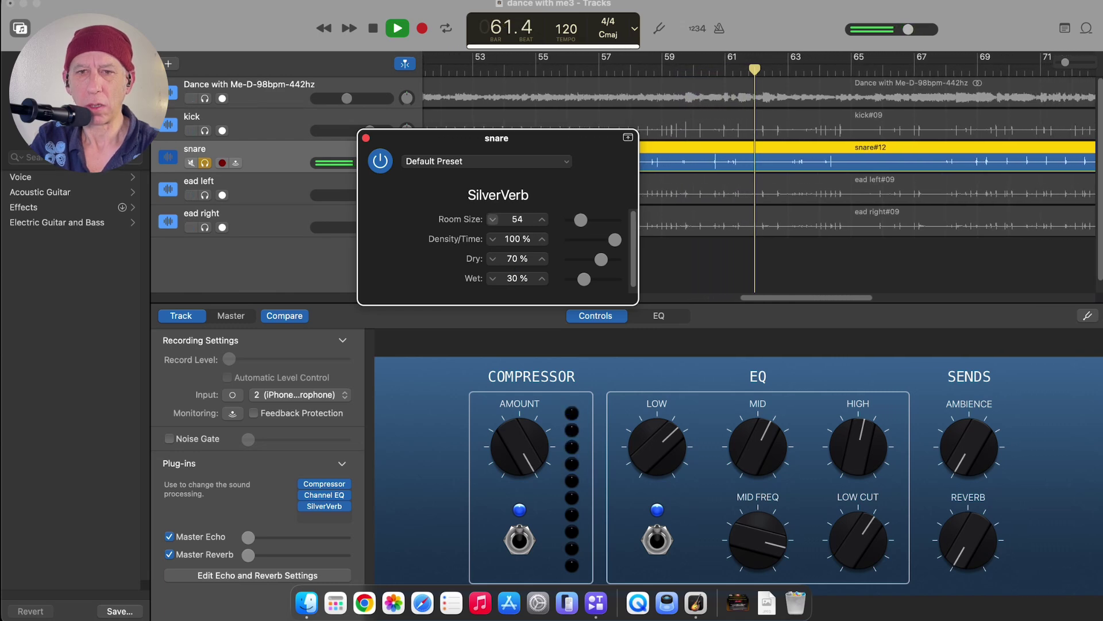
left_click(492, 220)
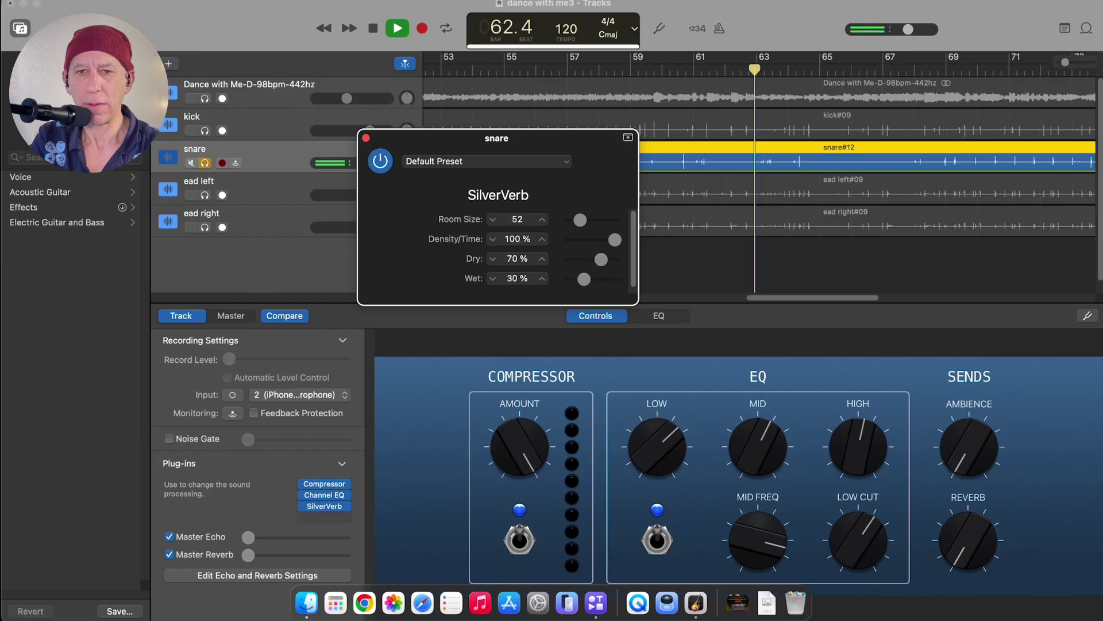
double_click(517, 219)
left_click(493, 219)
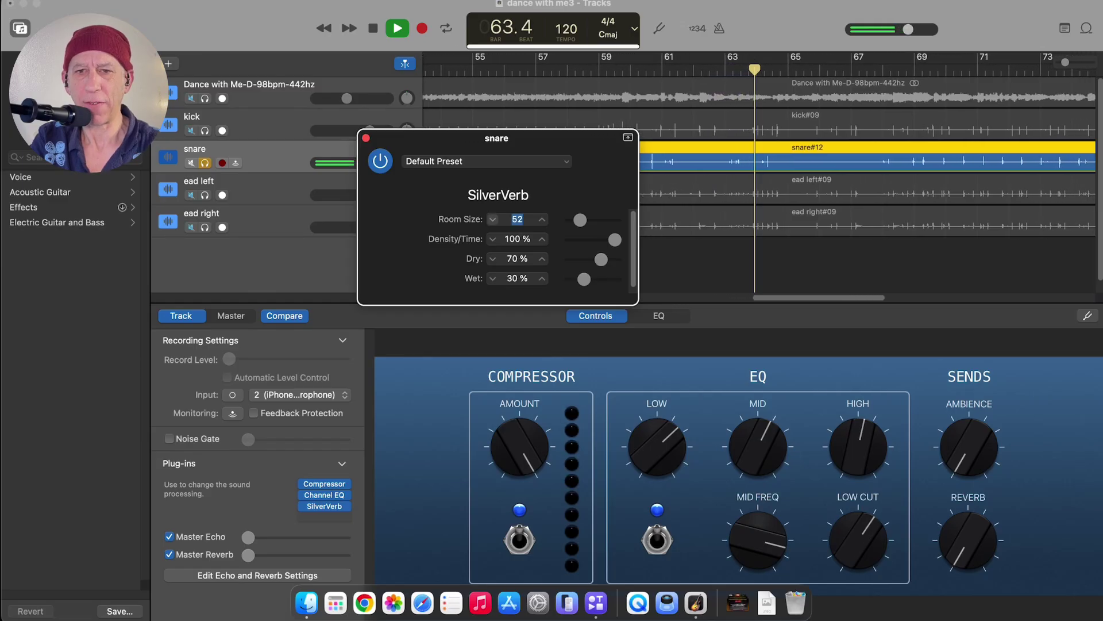
type("40")
key("Return")
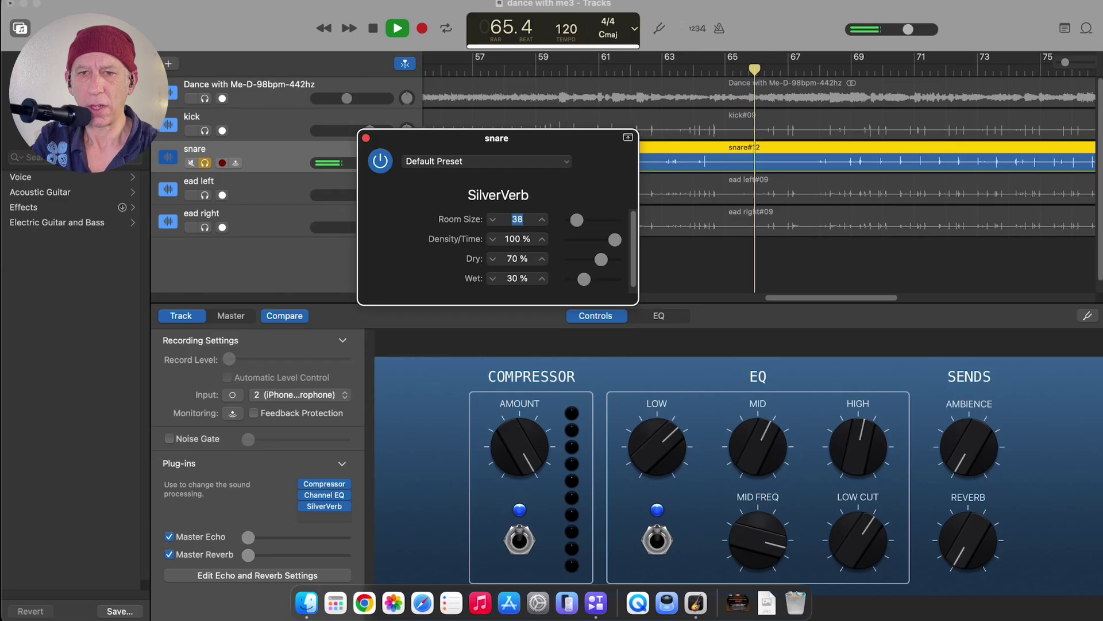
key("Return")
key("Up")
key("Up")
key("Up")
key("Up")
key("Up")
key("Up")
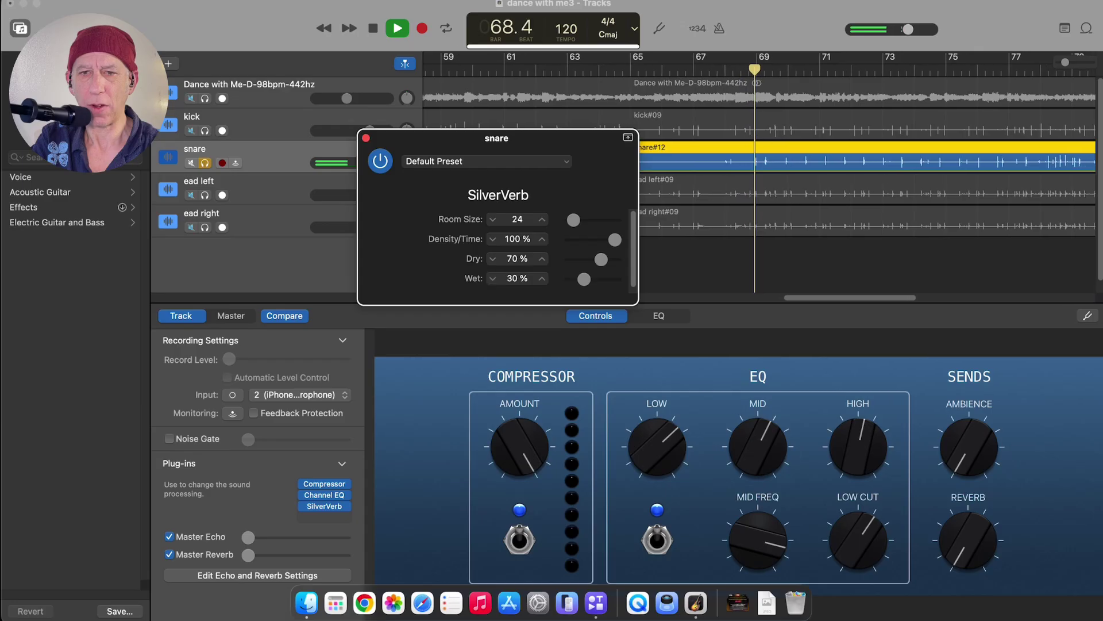
- Lower the SilverVerb's Wet level to 0 % to hear the snare without reverb
key("Down")
key("Down")
key("Down")
key("Down")
key("Down")
key("Down")
key("Down")
key("Down")
key("Down")
key("Down")
key("Down")
key("Down")
key("Down")
key("Down")
key("Down")
key("Down")
key("Down")
key("Down")
key("Down")
key("Down")
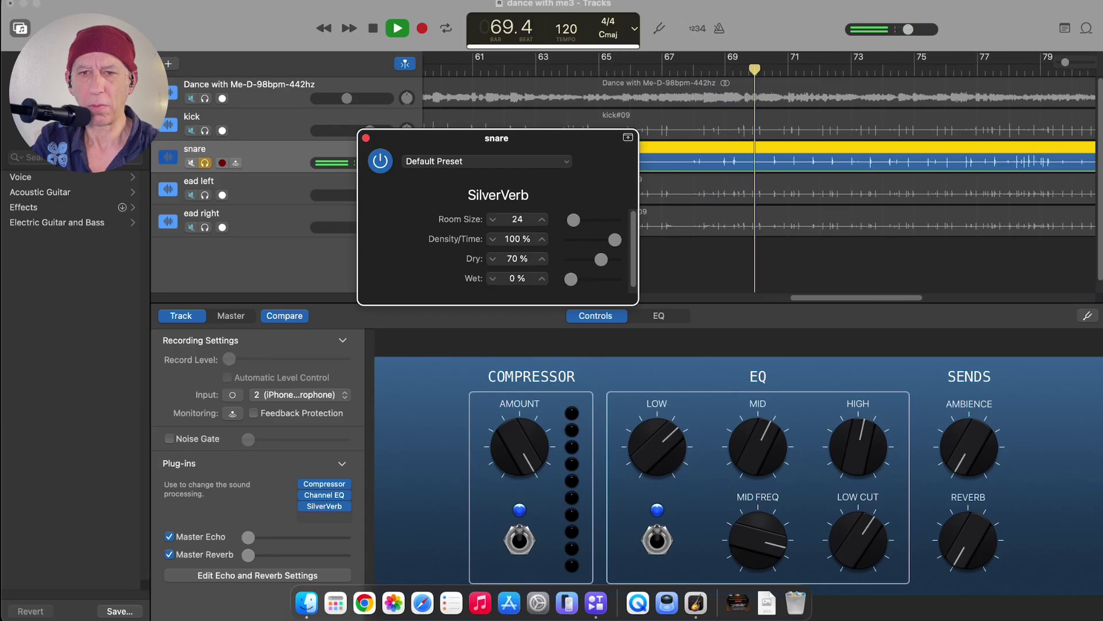
- Raise the SilverVerb's Room Size to 52 and its Wet level to 10 %
key("Up")
key("Up")
key("Up")
key("Up")
key("Up")
key("Up")
key("Up")
key("Up")
key("Up")
key("Up")
key("Up")
key("Up")
key("Up")
key("Up")
key("Up")
key("Up")
key("Up")
key("Up")
key("Up")
key("Up")
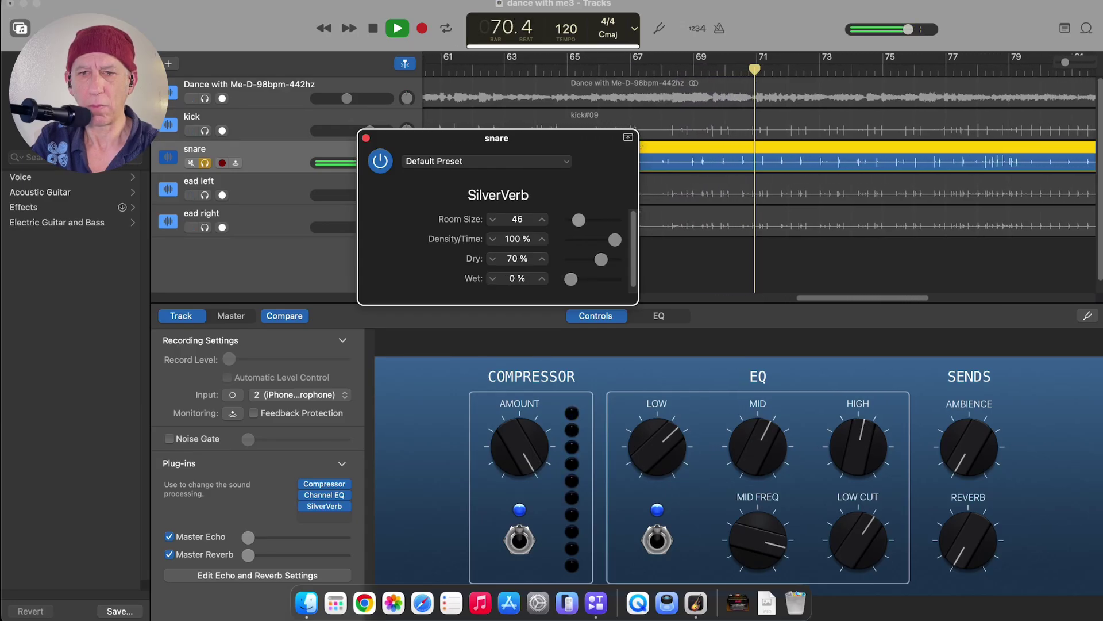
key("Up")
key("Up")
key("Up")
key("Up")
key("Up")
key("Up")
key("Up")
key("Up")
key("Up")
key("Up")
key("Up")
key("Up")
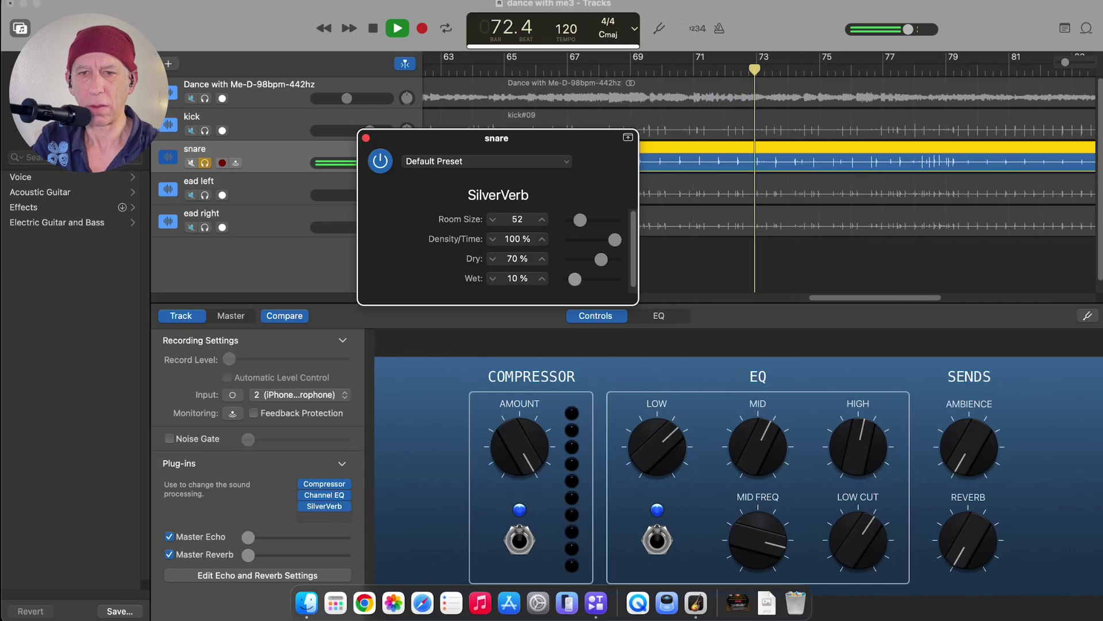
- Compare the SilverVerb's Density/Time at 64 % and back at 100 %, stop playback at the song's start and close the reverb window
key("Up")
key("Up")
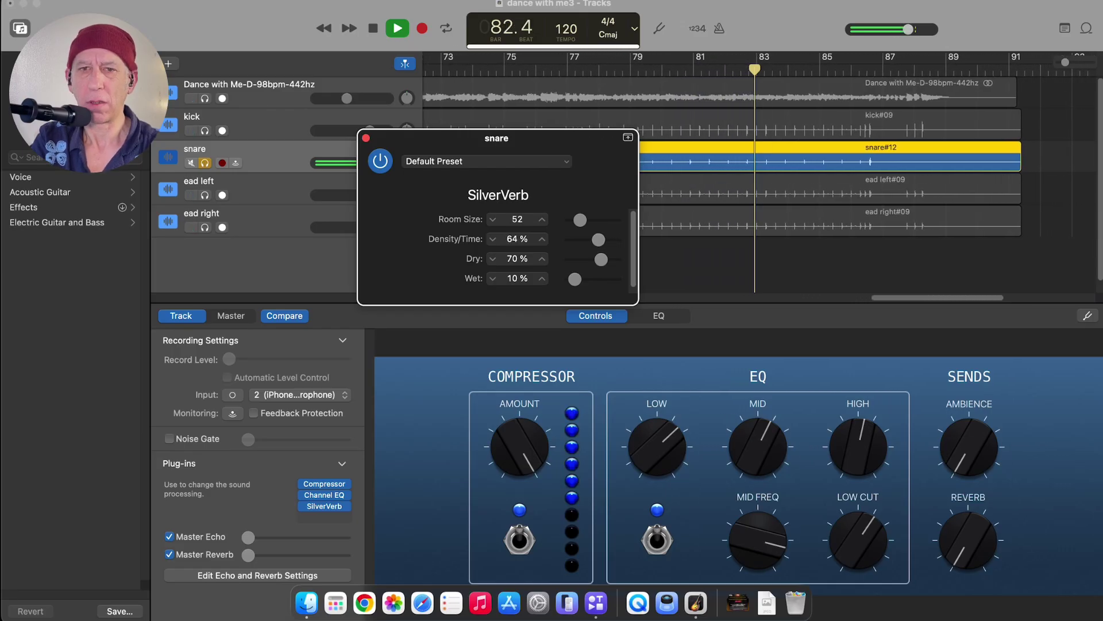
key("space")
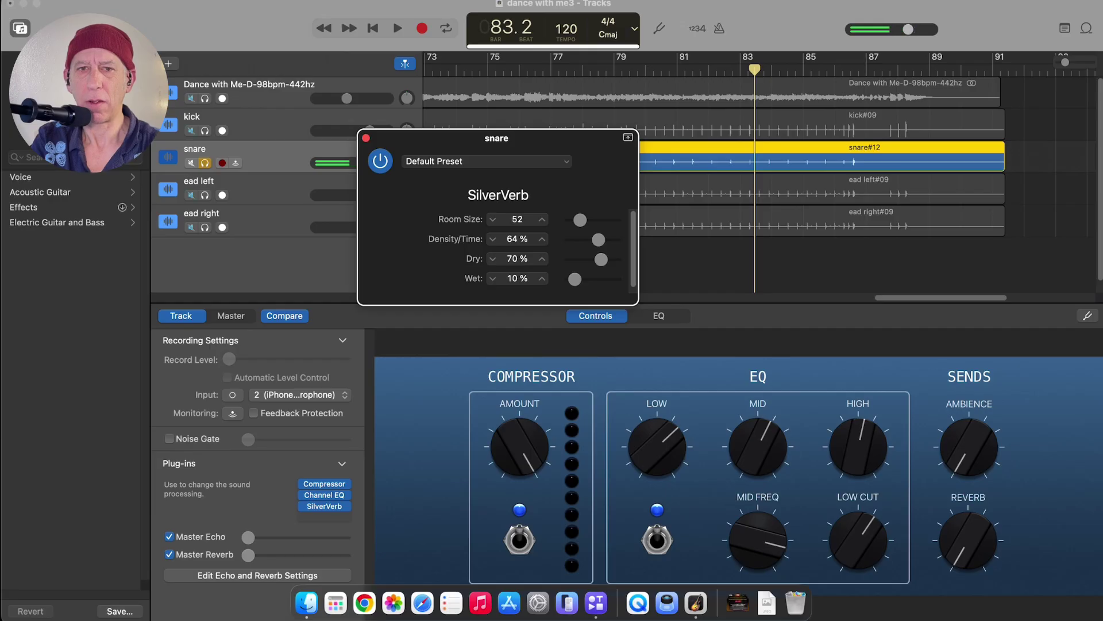
key("space")
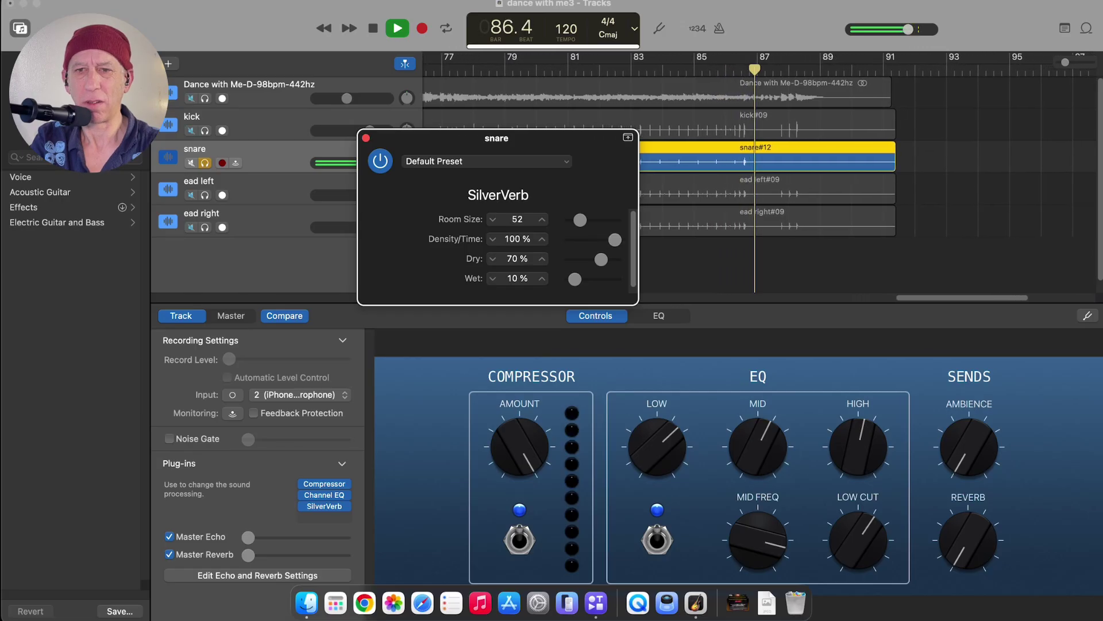
key("space")
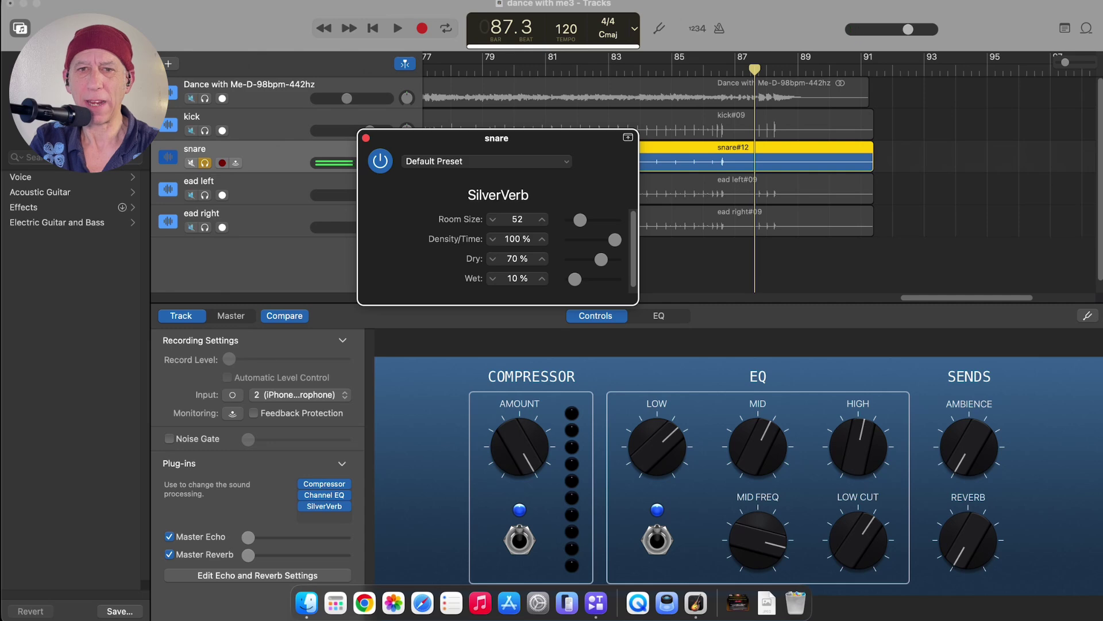
key("Return")
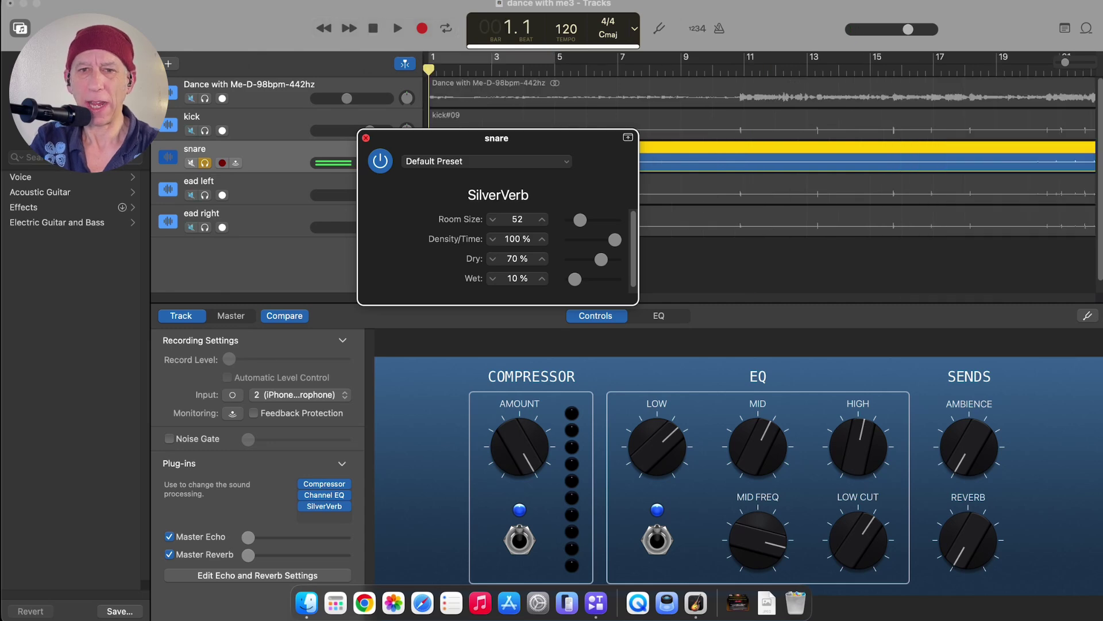
left_click(366, 138)
- Solo the ead left track with its pan at -41 and pan the ead right track to the right
left_click(205, 195)
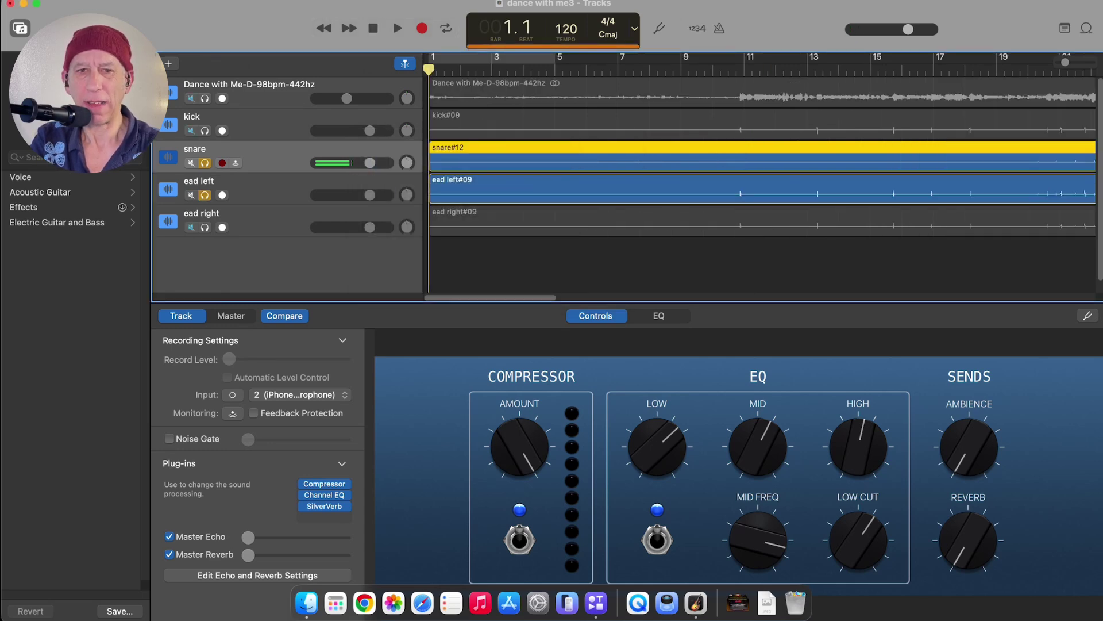
mouse_move(407, 195)
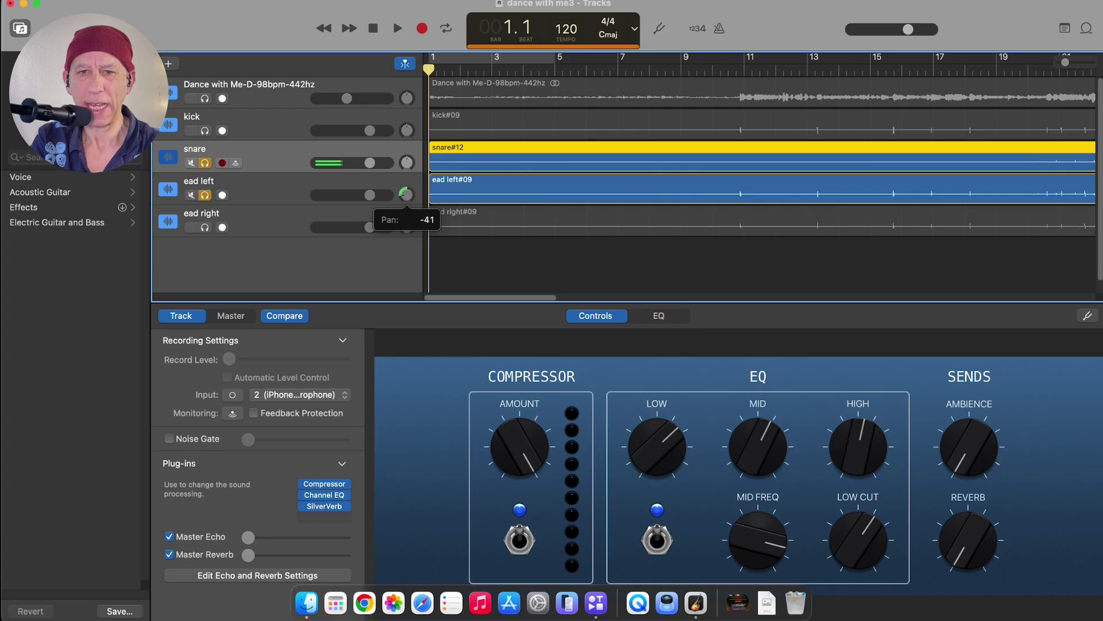
left_click_drag(407, 227, 407, 209)
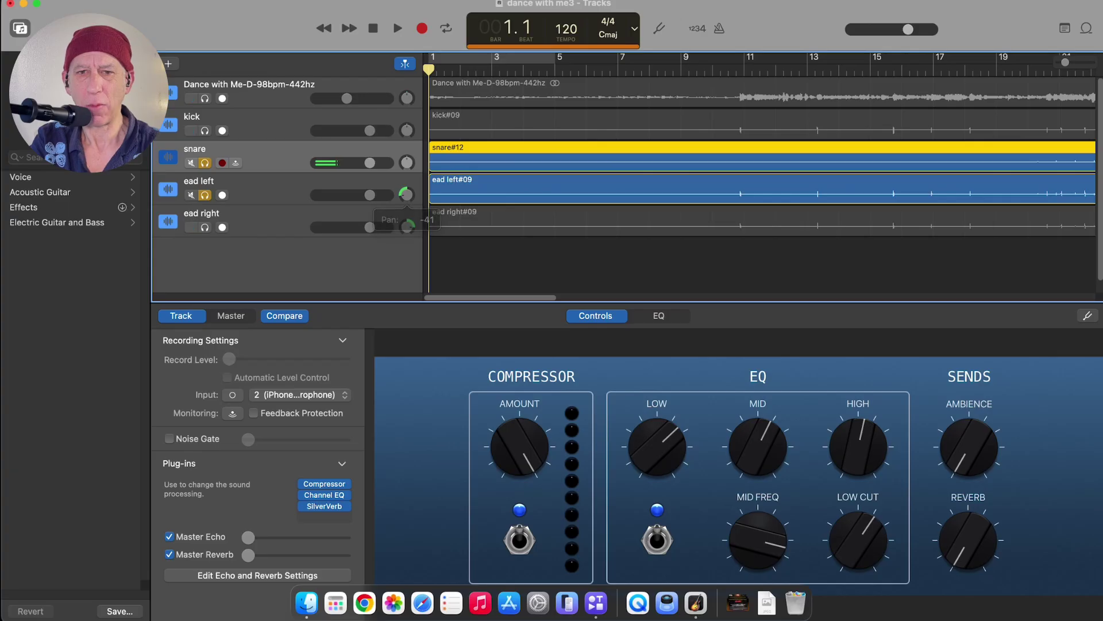
mouse_move(406, 195)
mouse_move(407, 227)
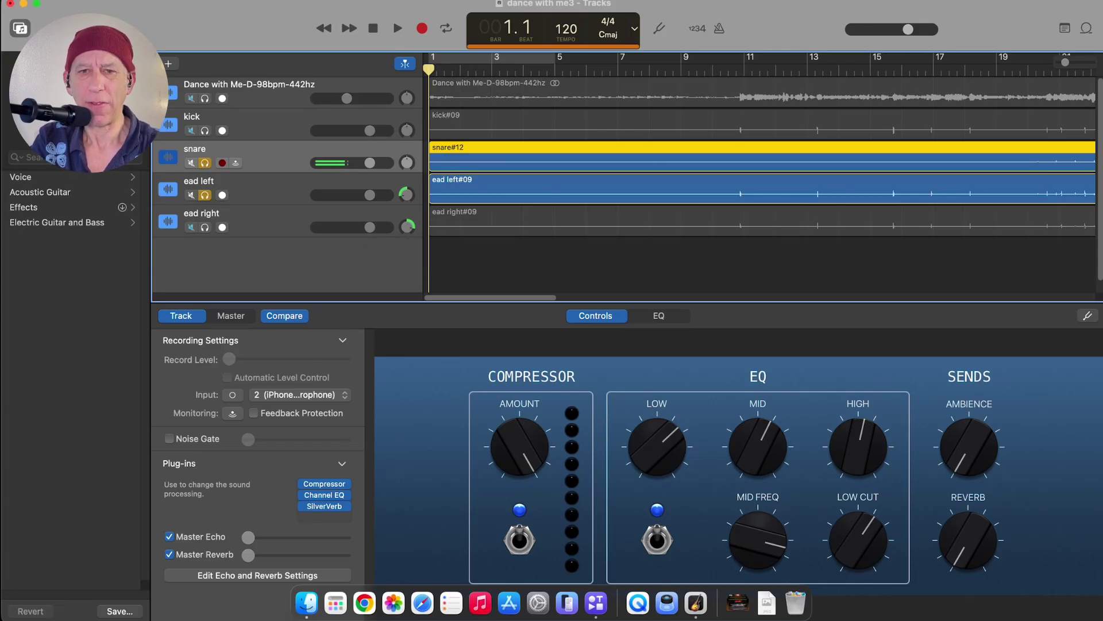
- Unsolo the snare, play the soloed ead left track from the start and reset its pan to centre
key("s")
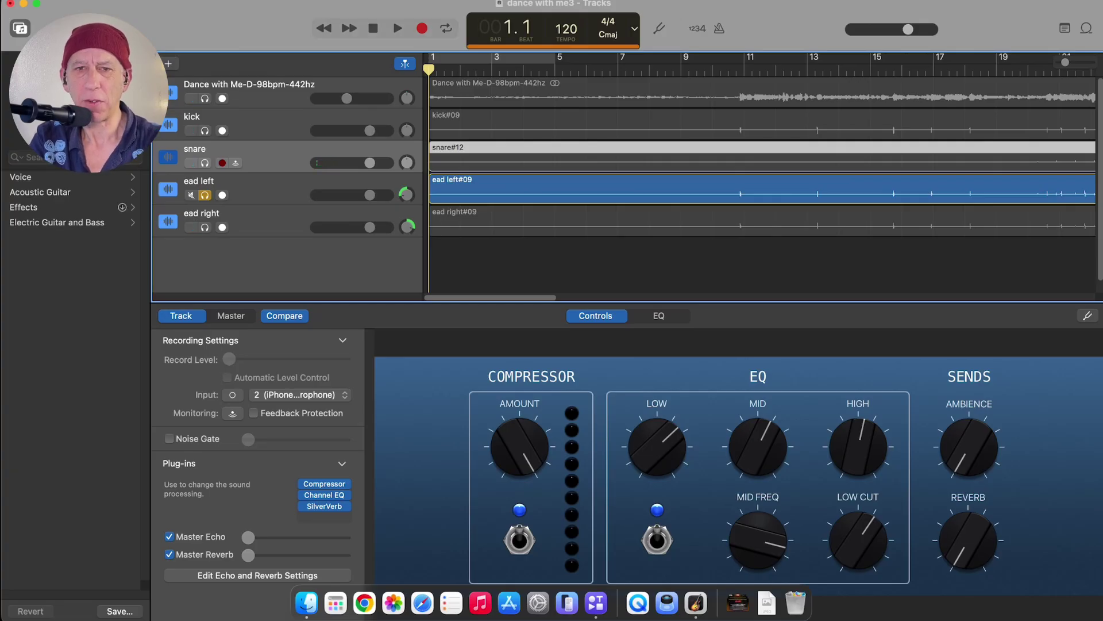
key("space")
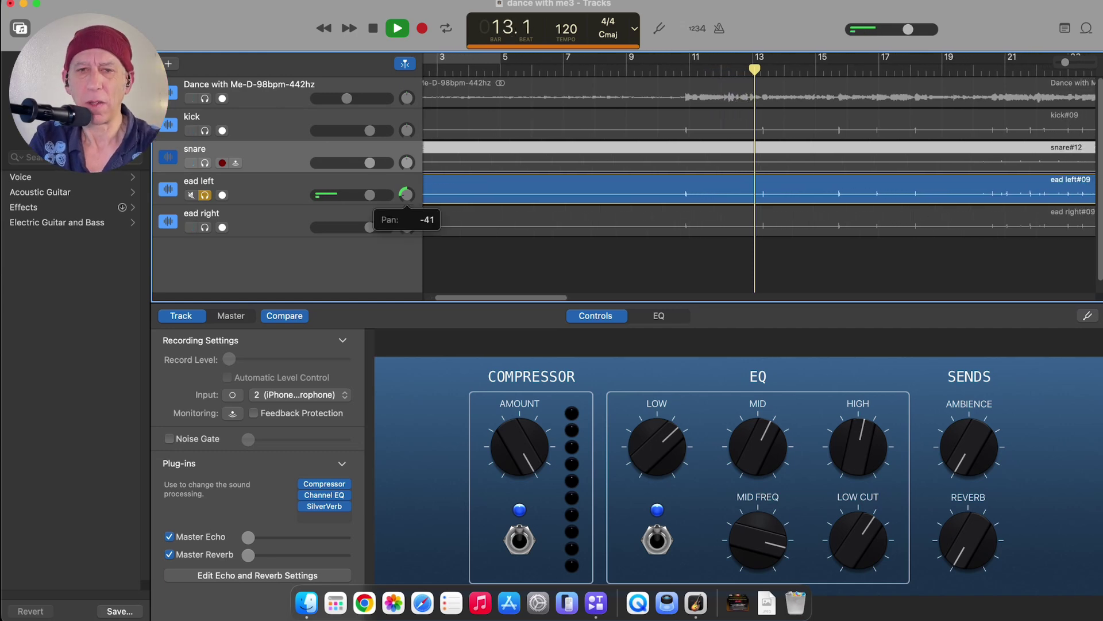
left_click(406, 194, "alt")
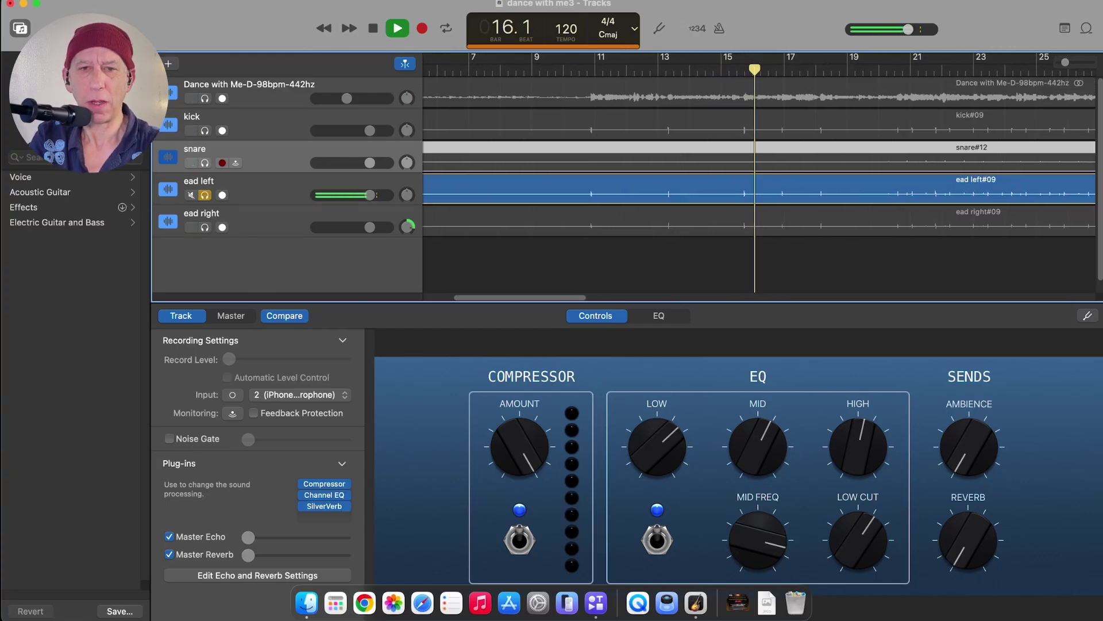
- Apply the Overhead Mic EQ preset to the ead left track's Channel EQ and cut its low shelf by 24 dB at 56.5 Hz
left_click(287, 184)
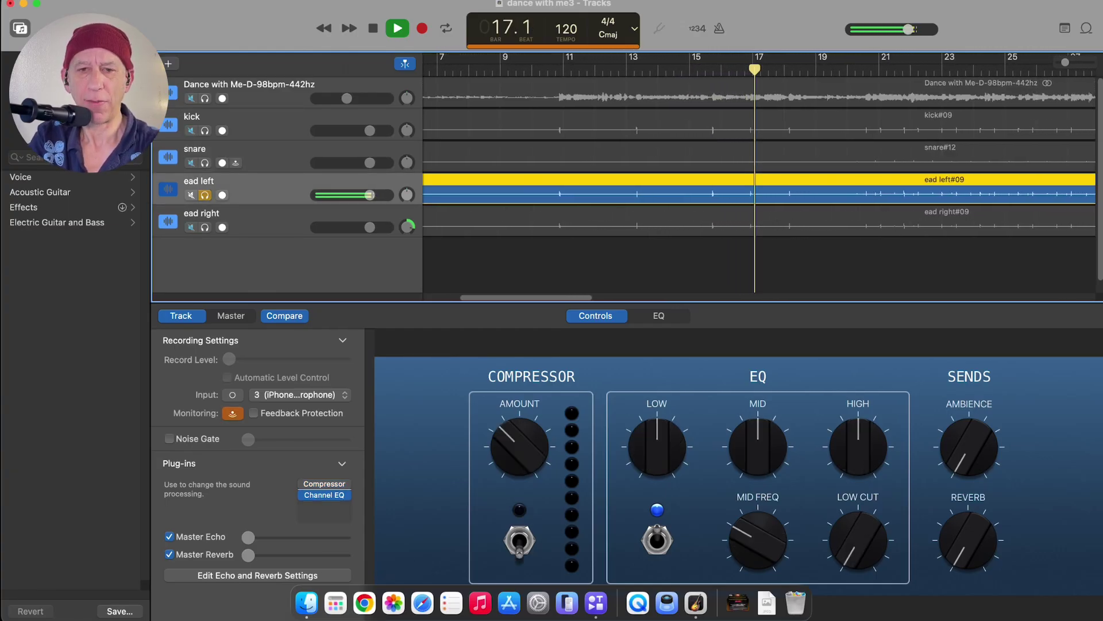
left_click(324, 494)
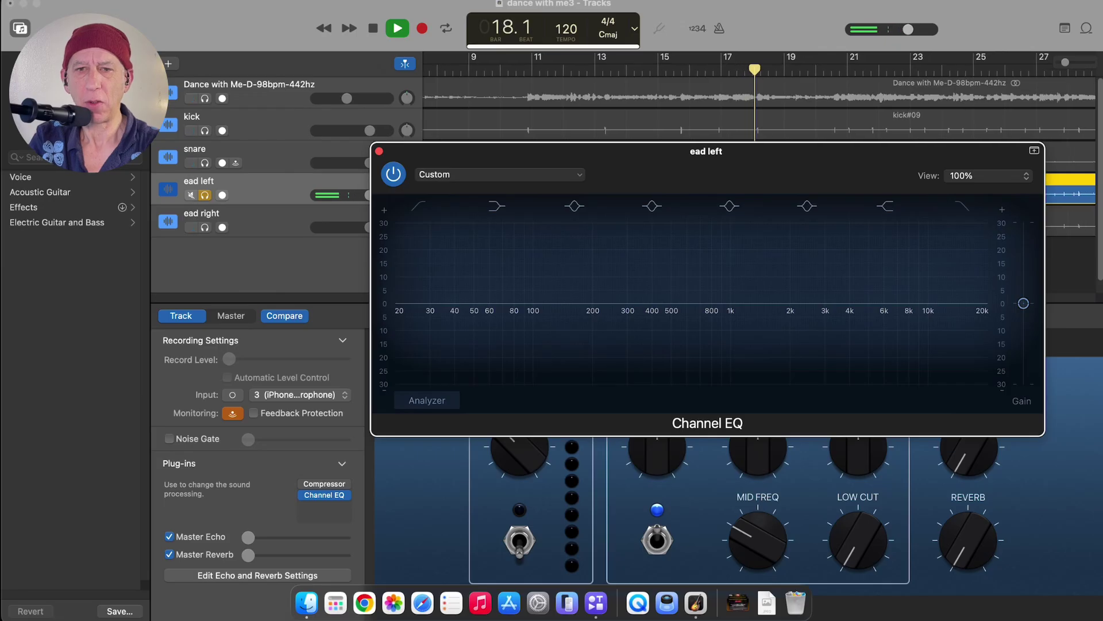
left_click(500, 174)
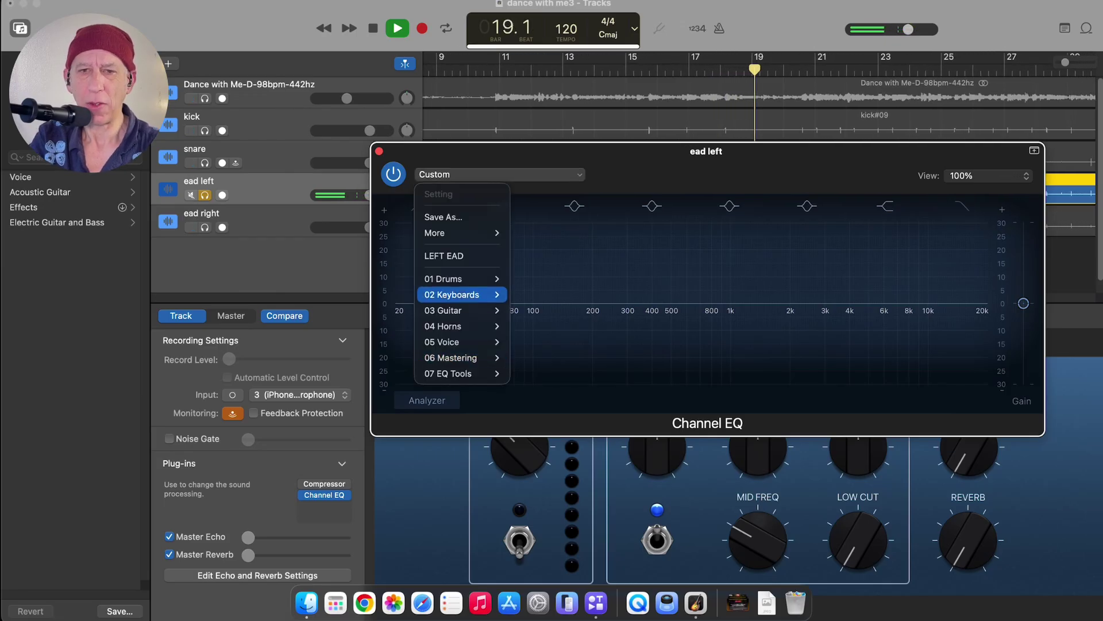
mouse_move(452, 294)
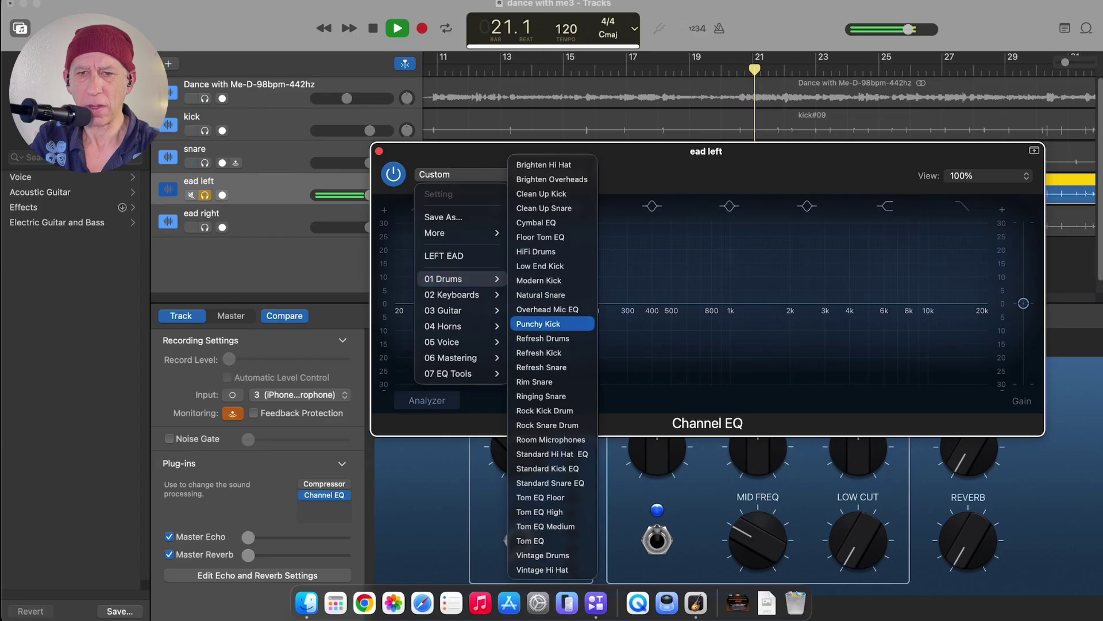
left_click(547, 309)
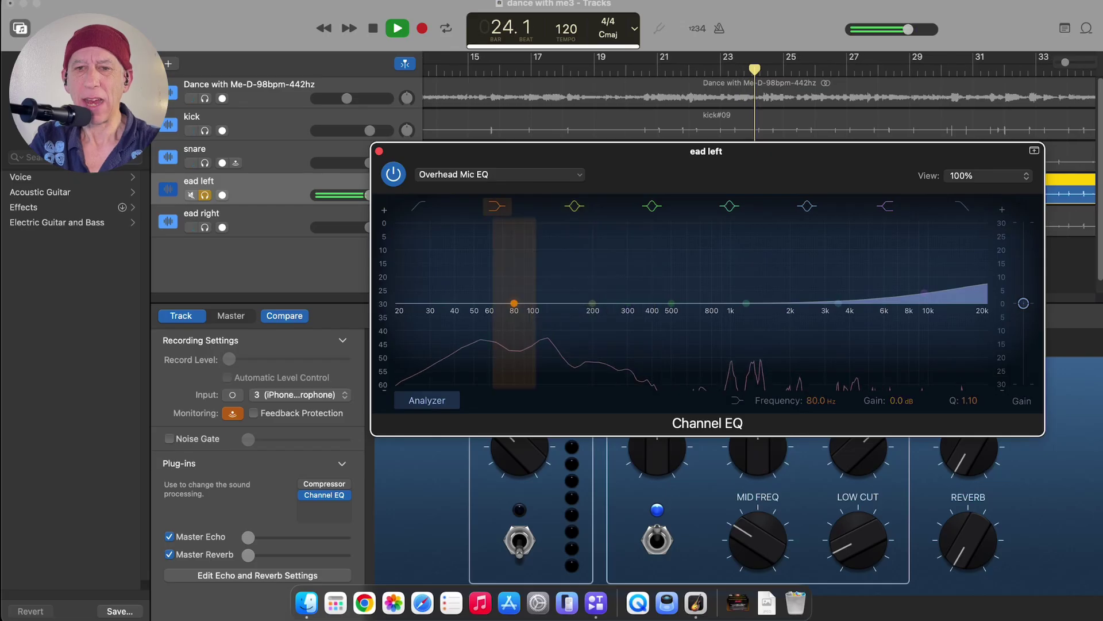
left_click_drag(515, 302, 484, 334)
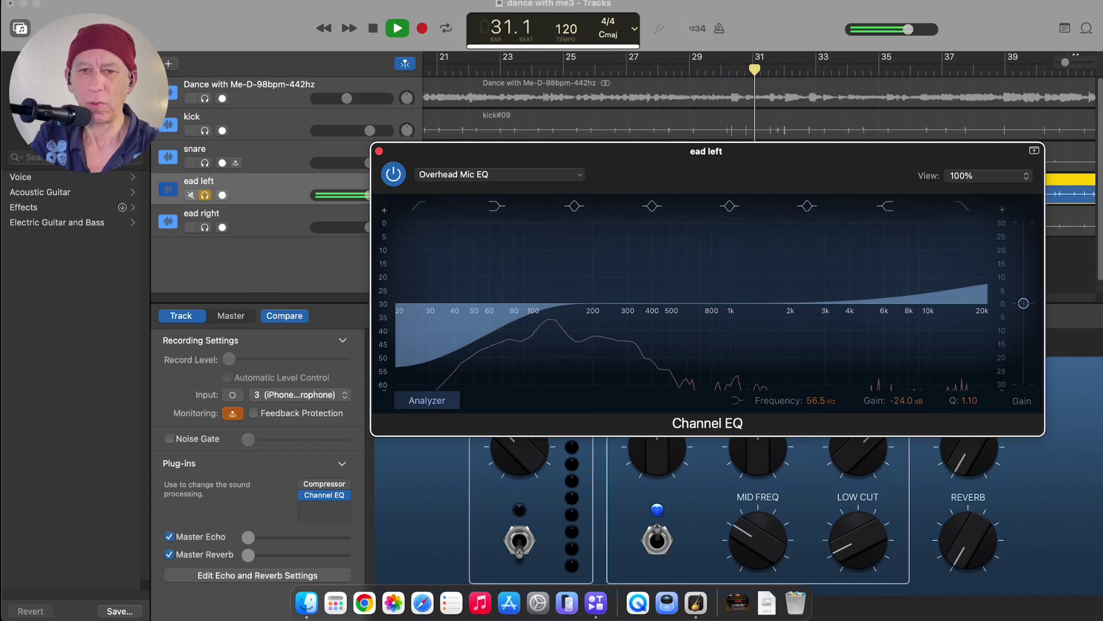
- Load the Rock Overheads drum preset into the ead left track's Compressor
left_click(325, 484)
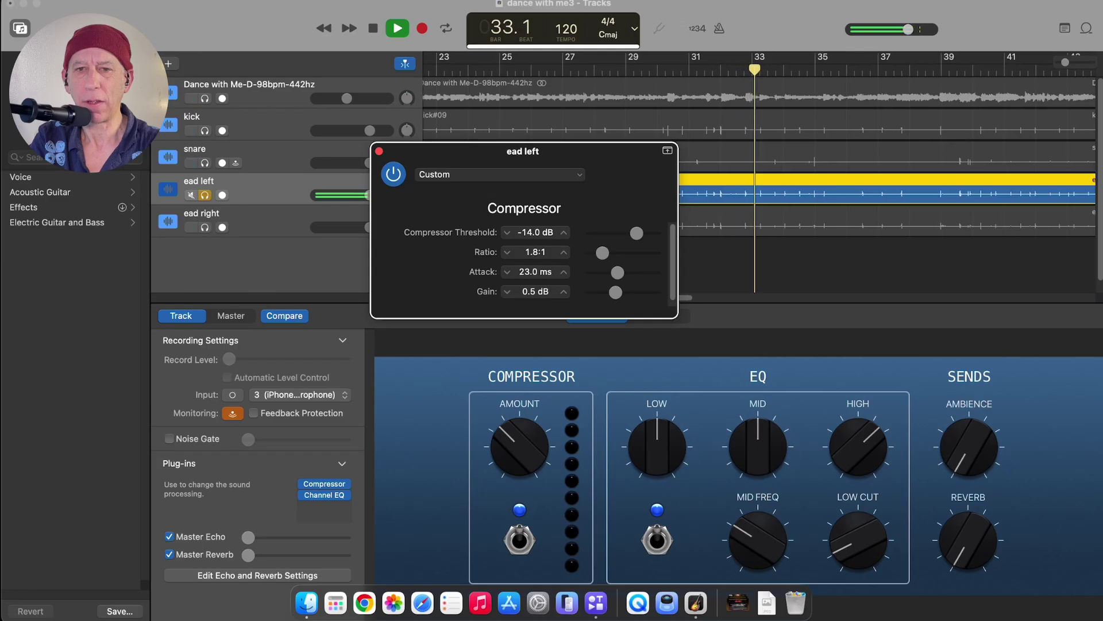
left_click(500, 174)
mouse_move(477, 255)
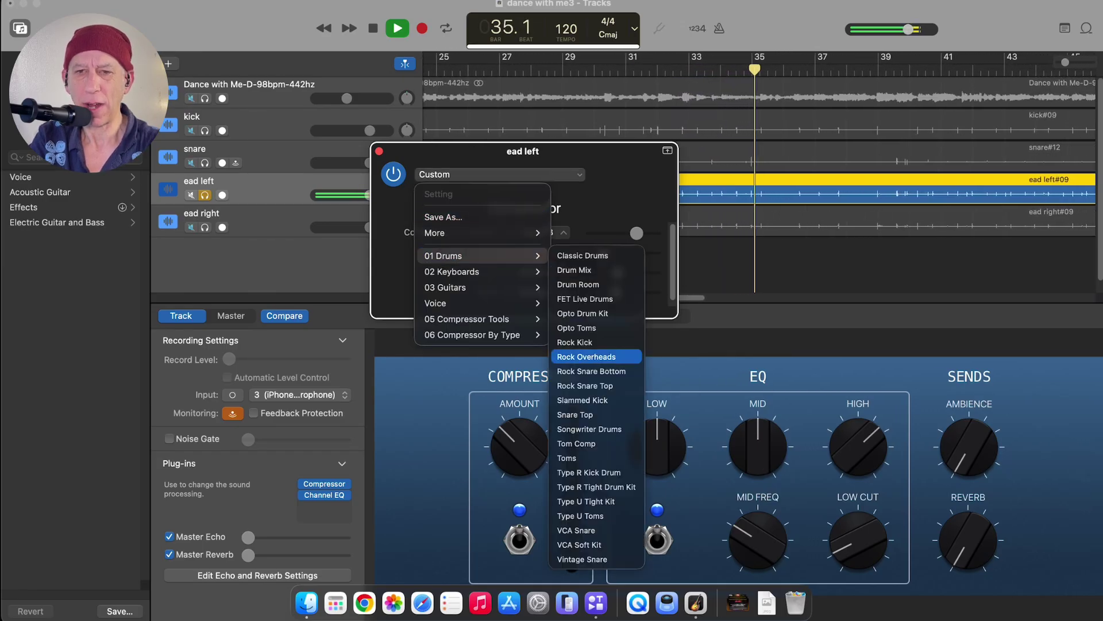
left_click(586, 356)
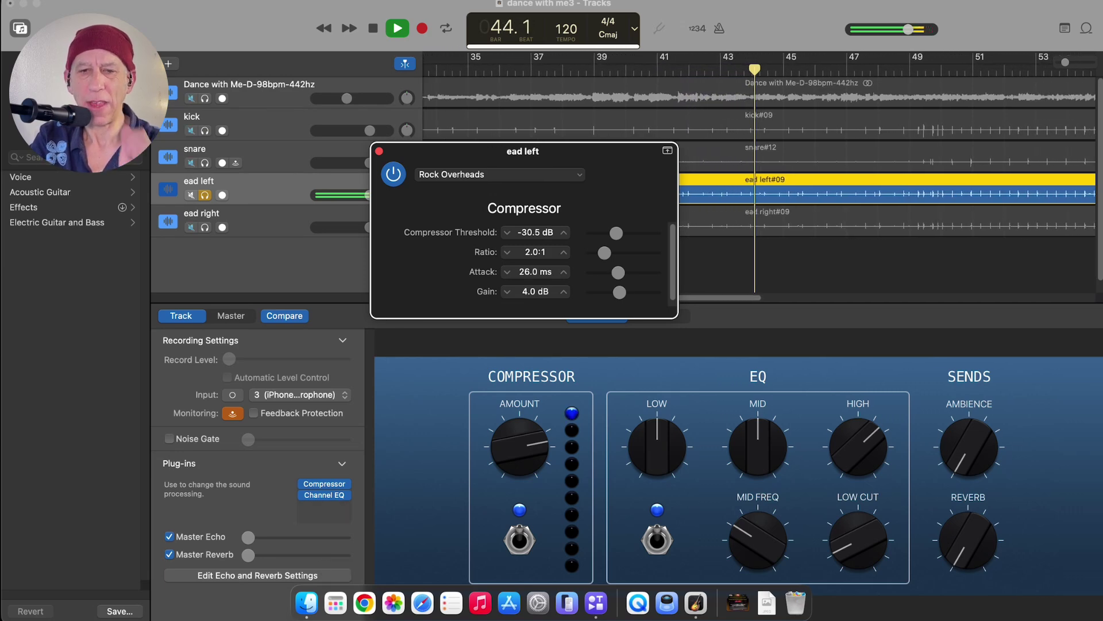
- Try an EnVerb reverb in the ead left track's empty plug-in slot
left_click(324, 506)
left_click(324, 506)
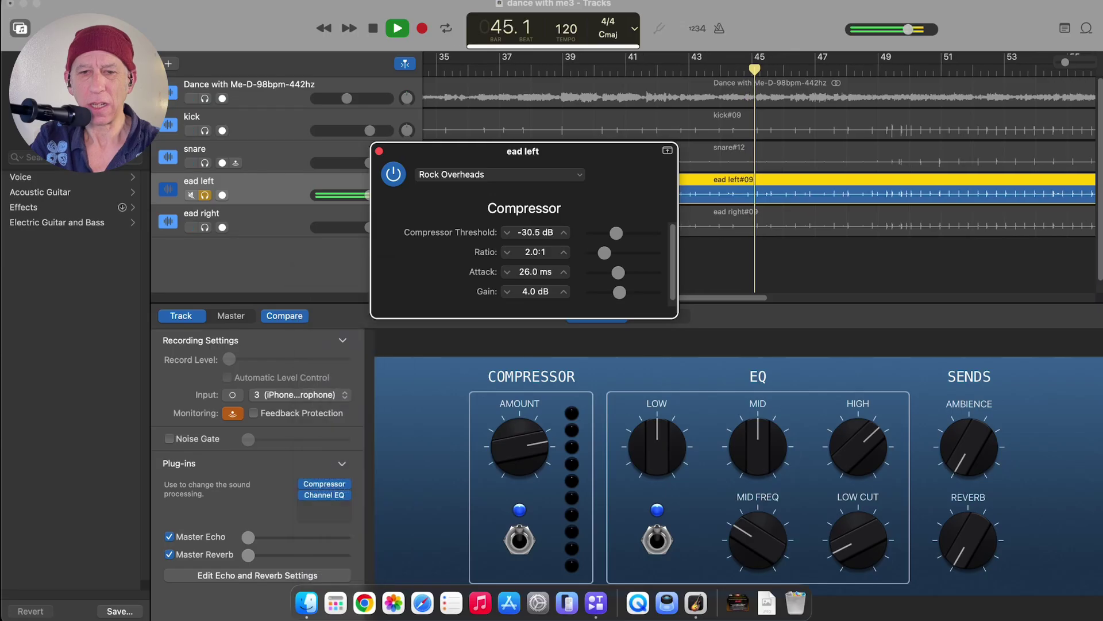
left_click(324, 506)
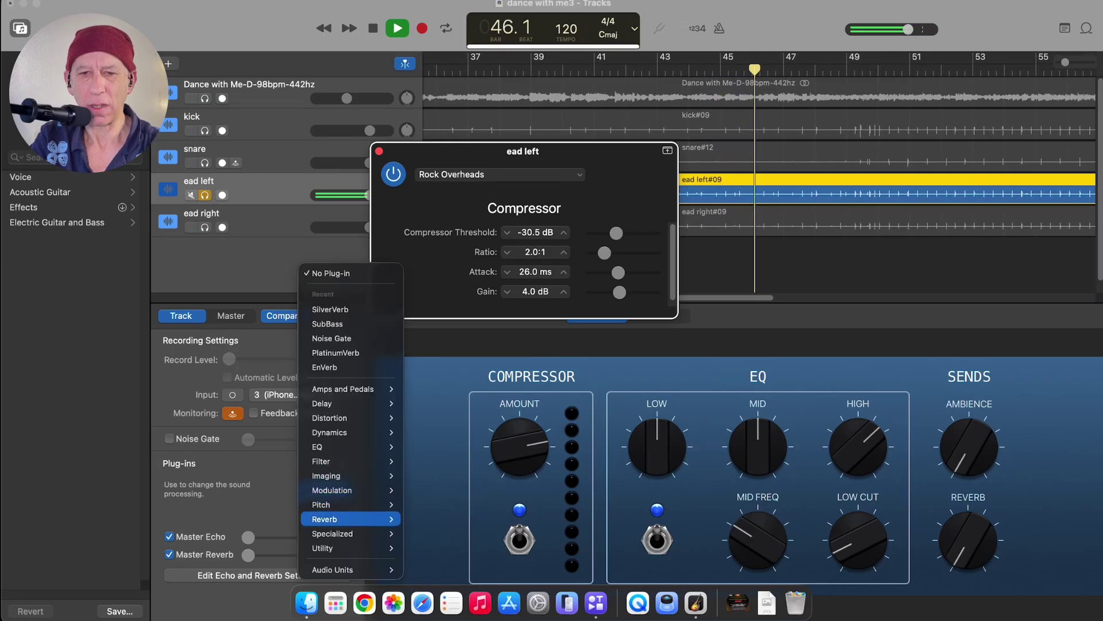
mouse_move(345, 518)
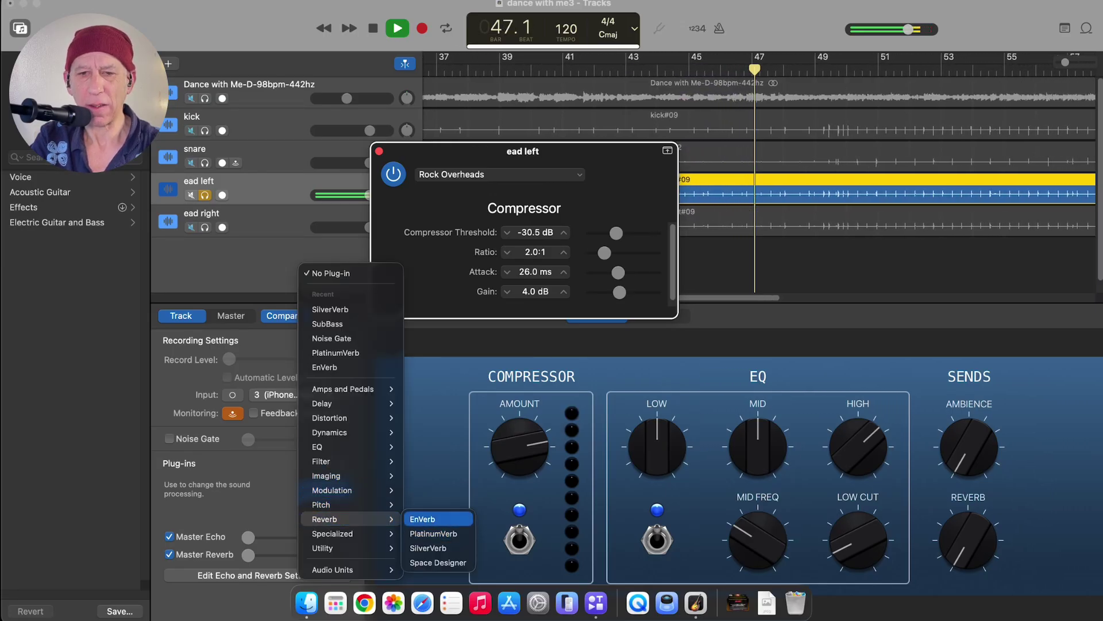
left_click(425, 519)
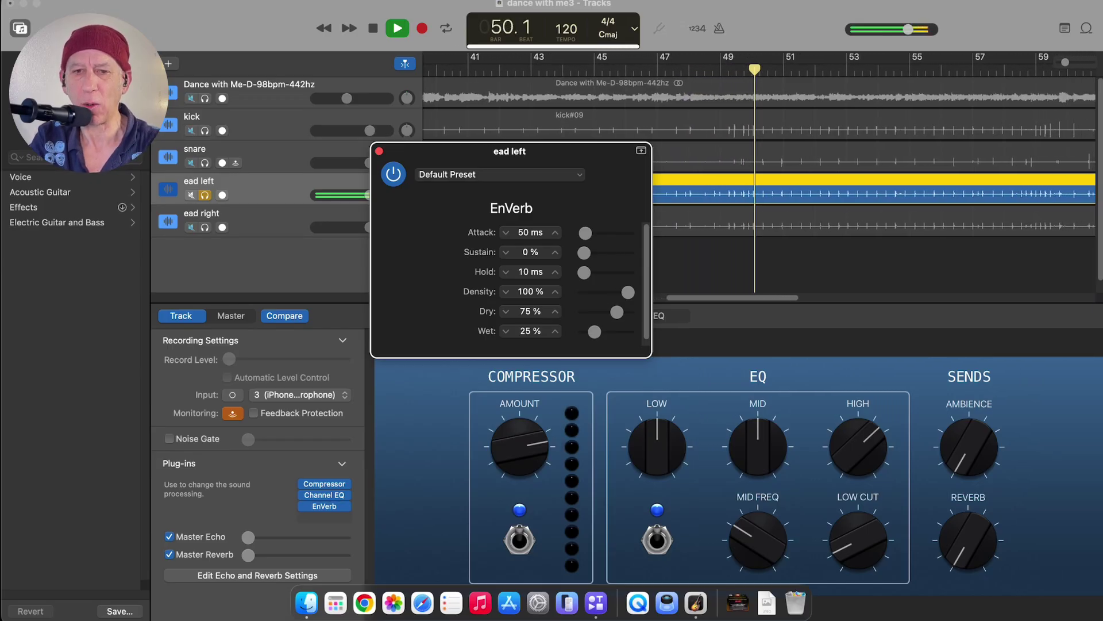
- Put PlatinumVerb in the ead left track's reverb slot and set its Dry level to 100 % and Wet level to 13 %
left_click(324, 506)
mouse_move(345, 504)
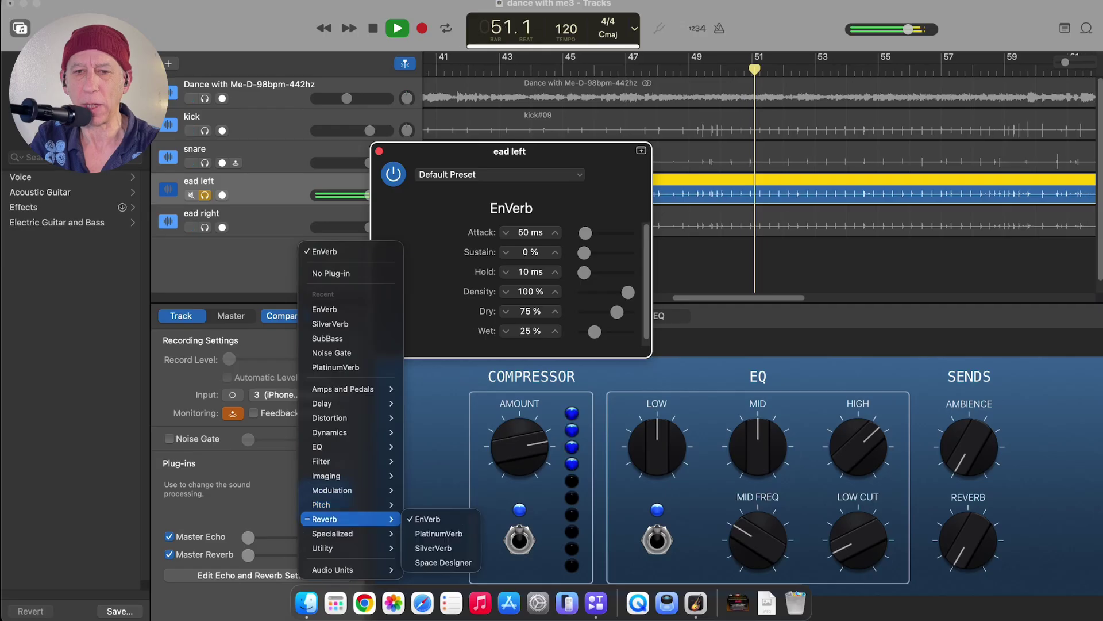
left_click(439, 533)
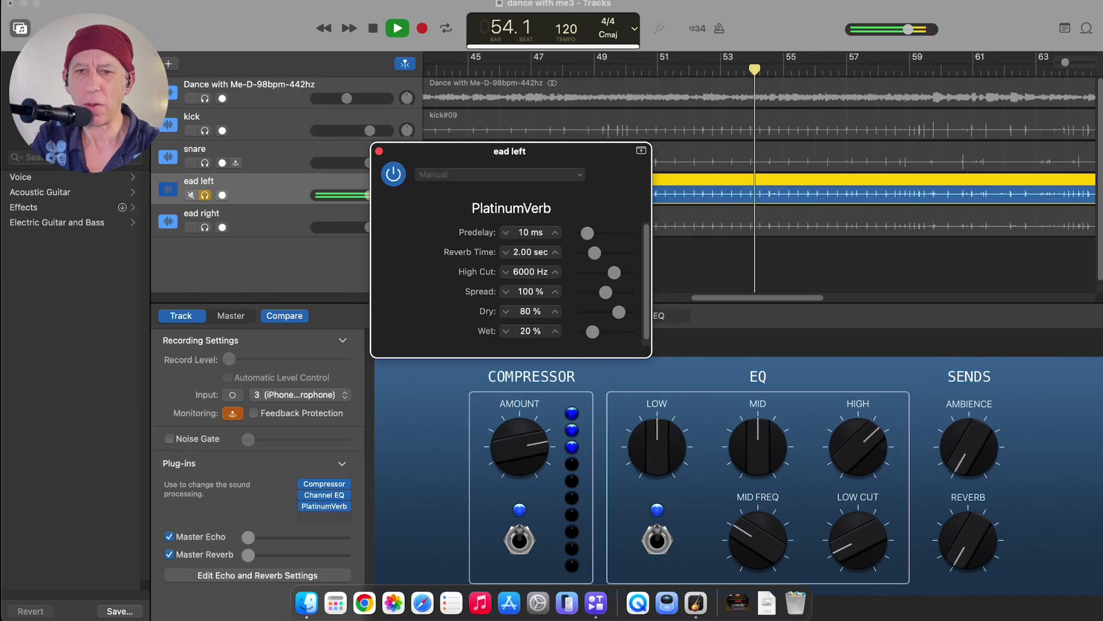
left_click_drag(593, 332, 586, 332)
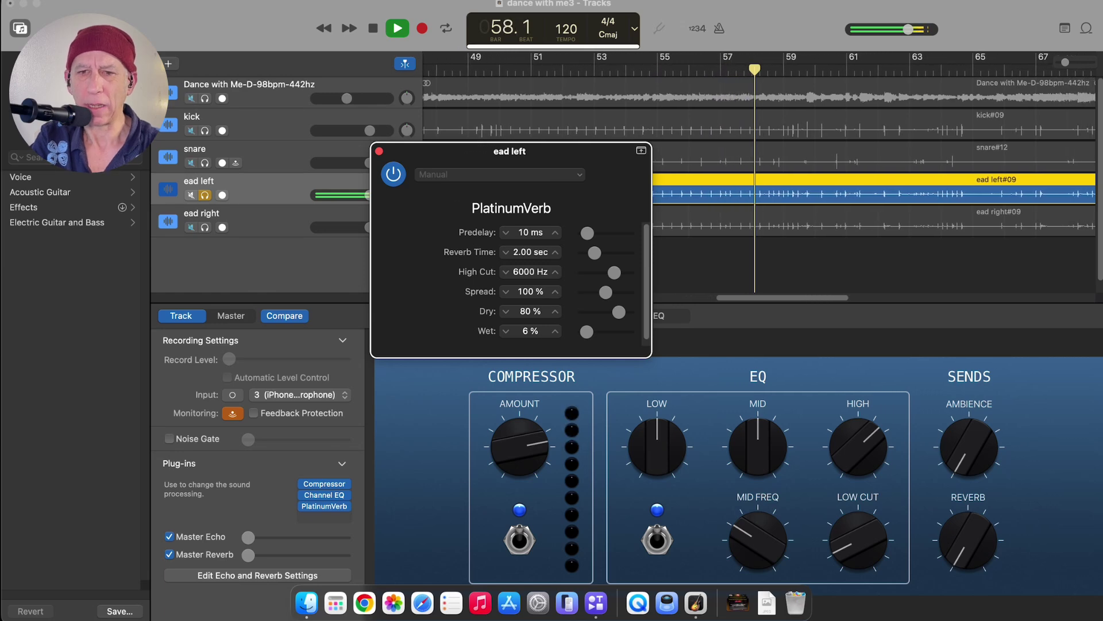
left_click_drag(619, 312, 628, 312)
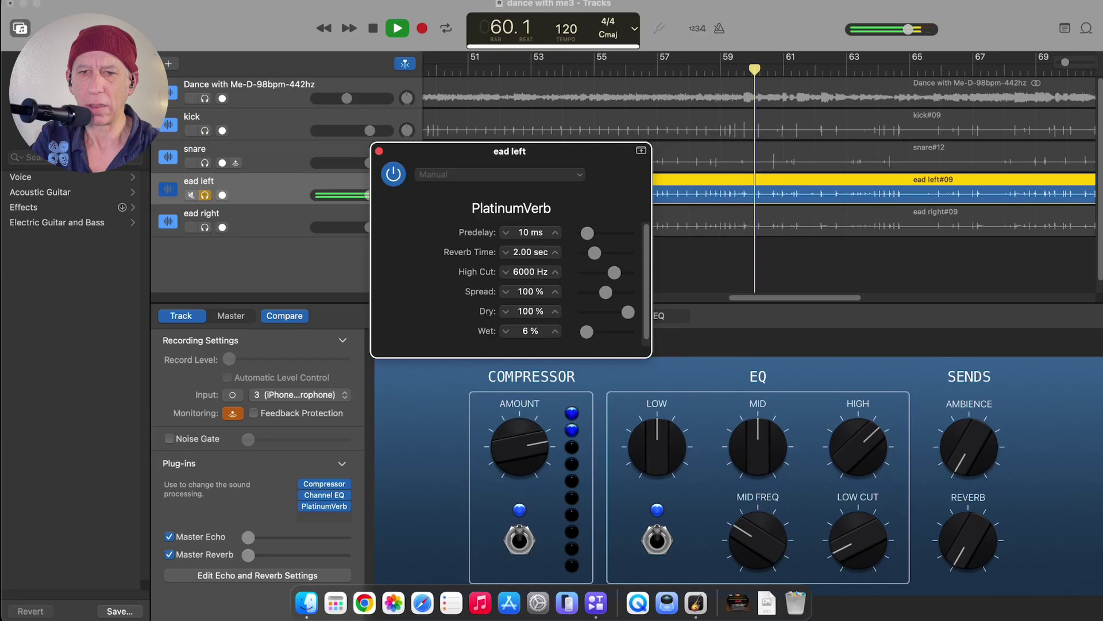
left_click_drag(587, 332, 591, 332)
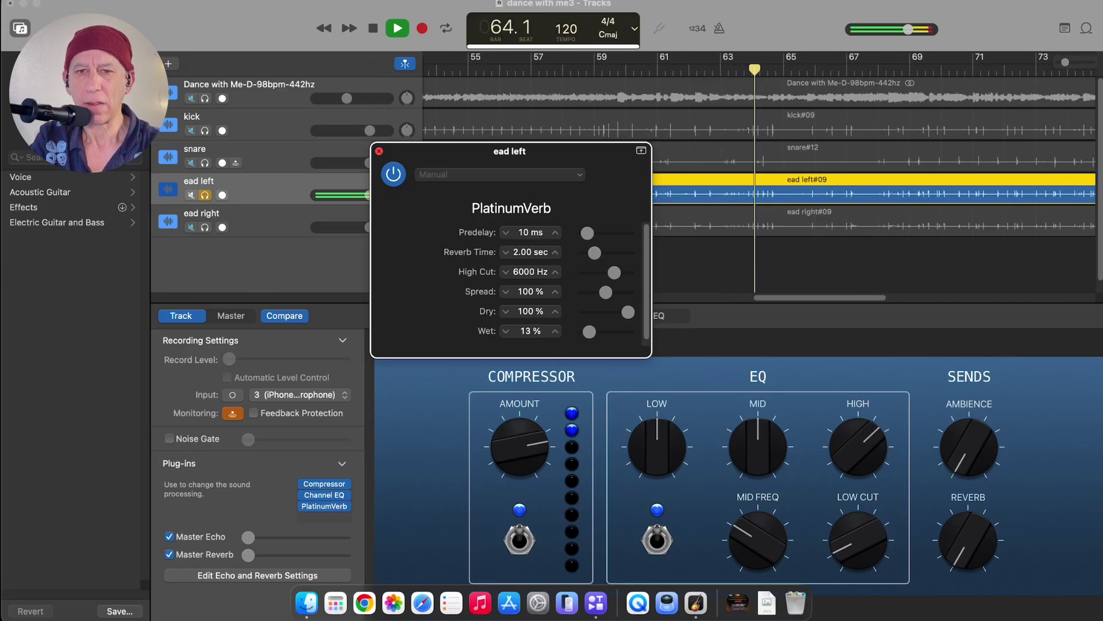
- Save the PlatinumVerb setting as eadl and close the reverb window
left_click(437, 174)
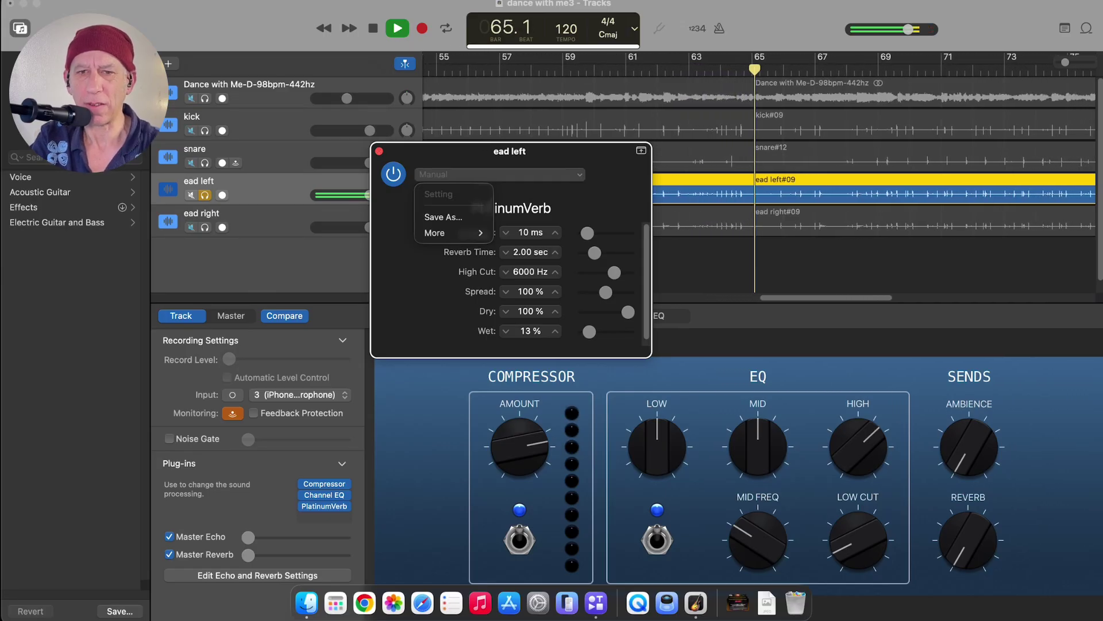
key("Escape")
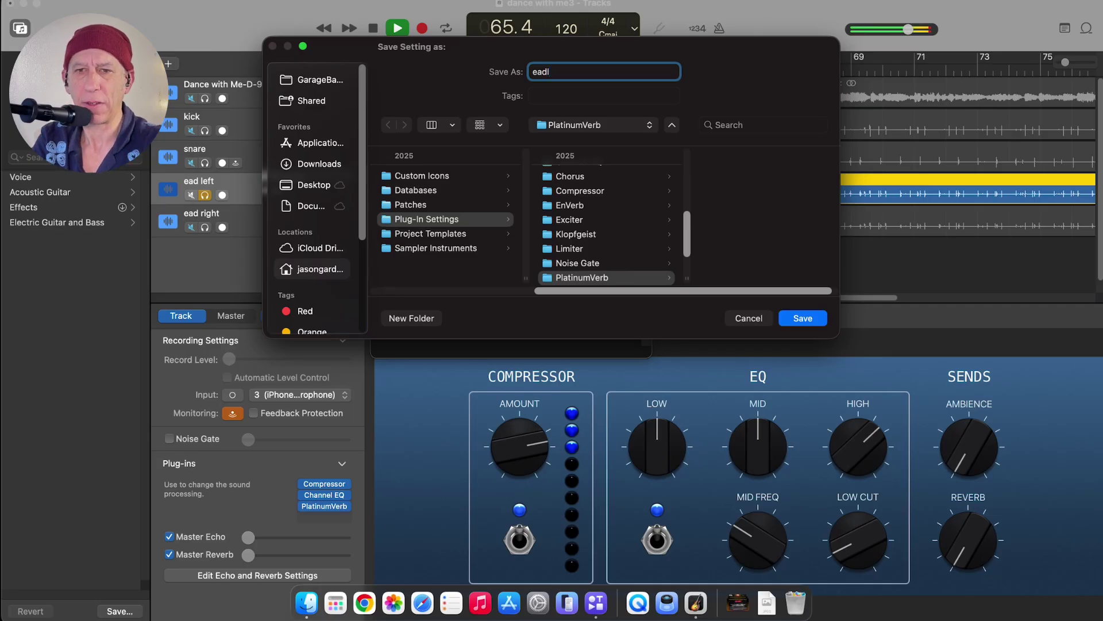
key("Return")
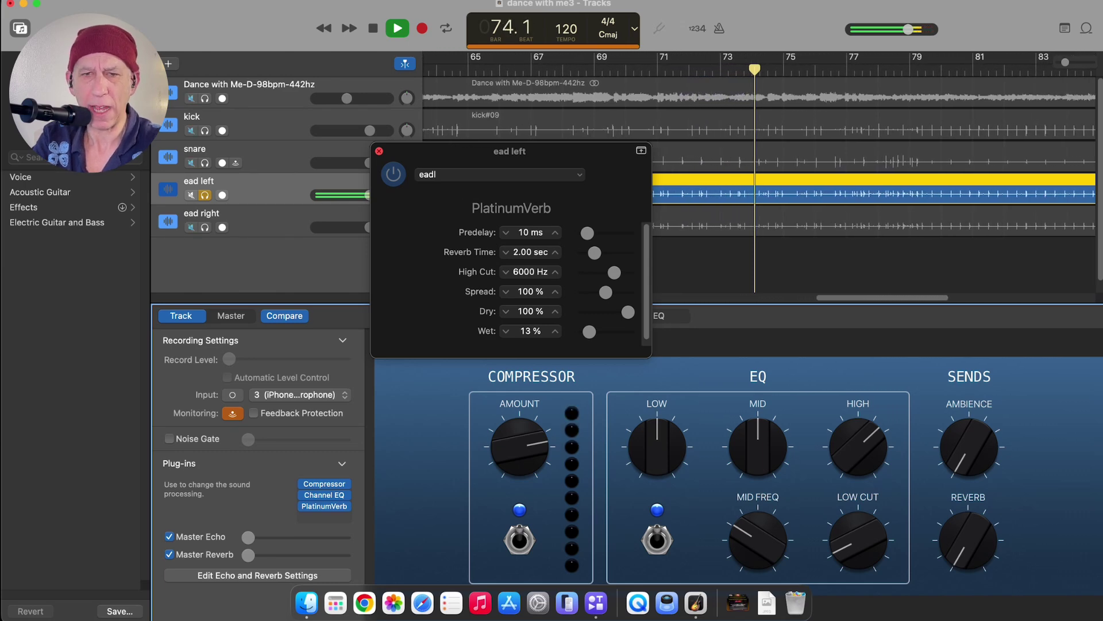
key("super+w")
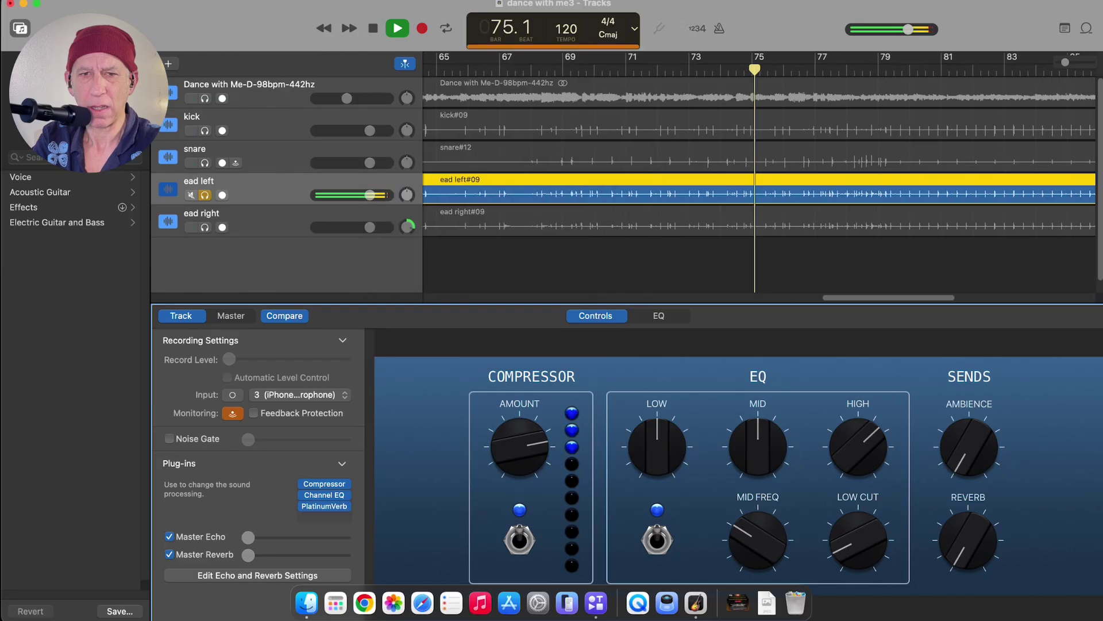
- Compare the ead left track within the full mix and soloed, and stop playback
key("s")
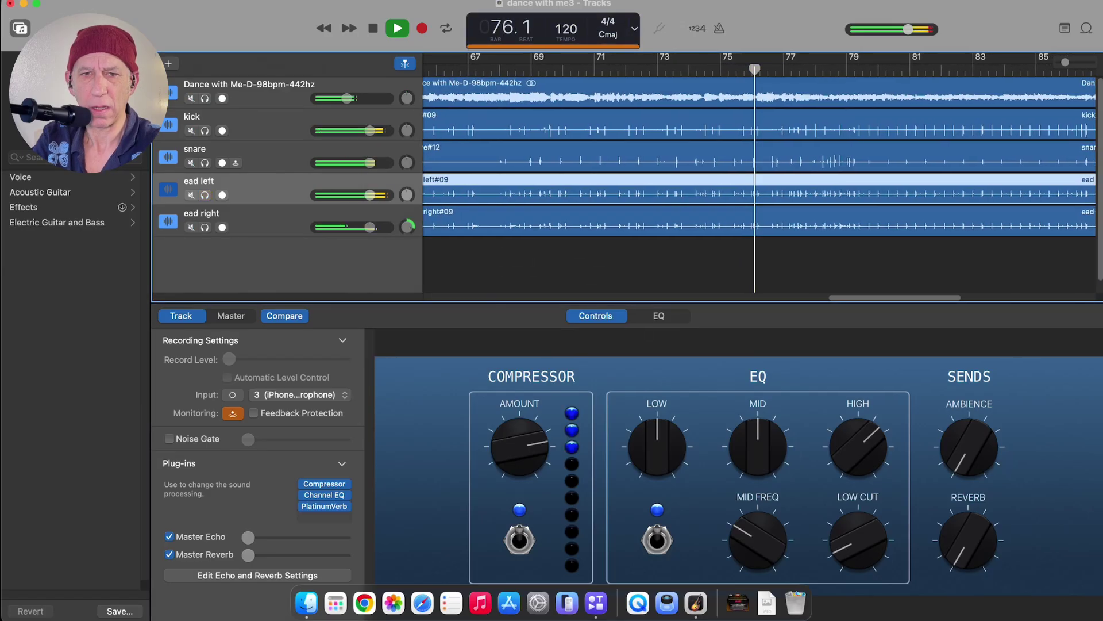
key("s")
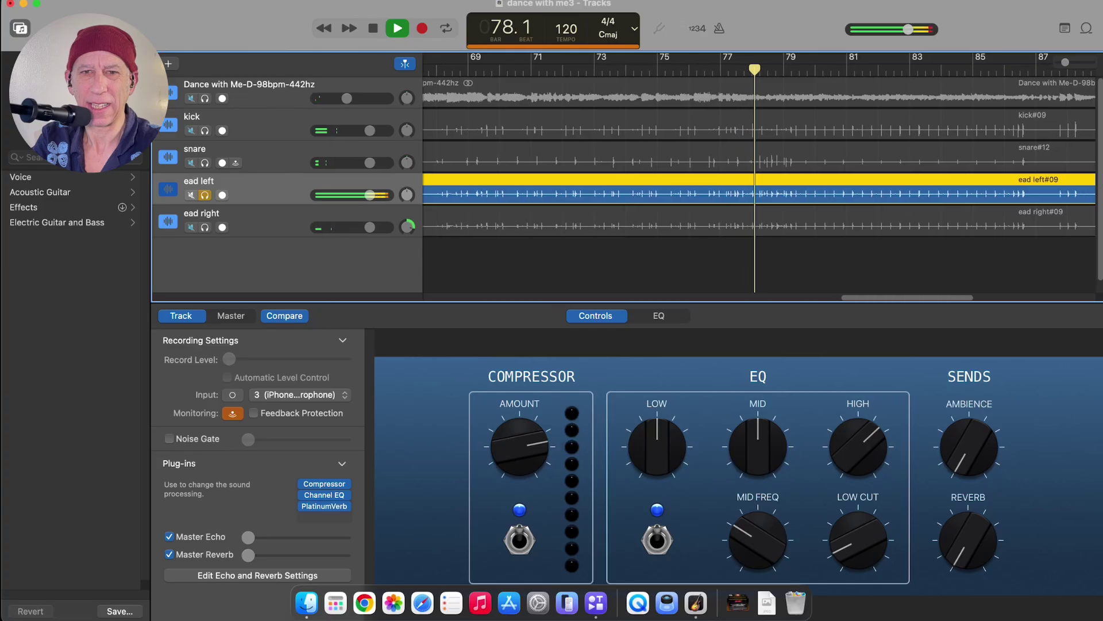
key("space")
- Solo the ead right track instead of ead left and check the preset used in ead left's Compressor
left_click(205, 227)
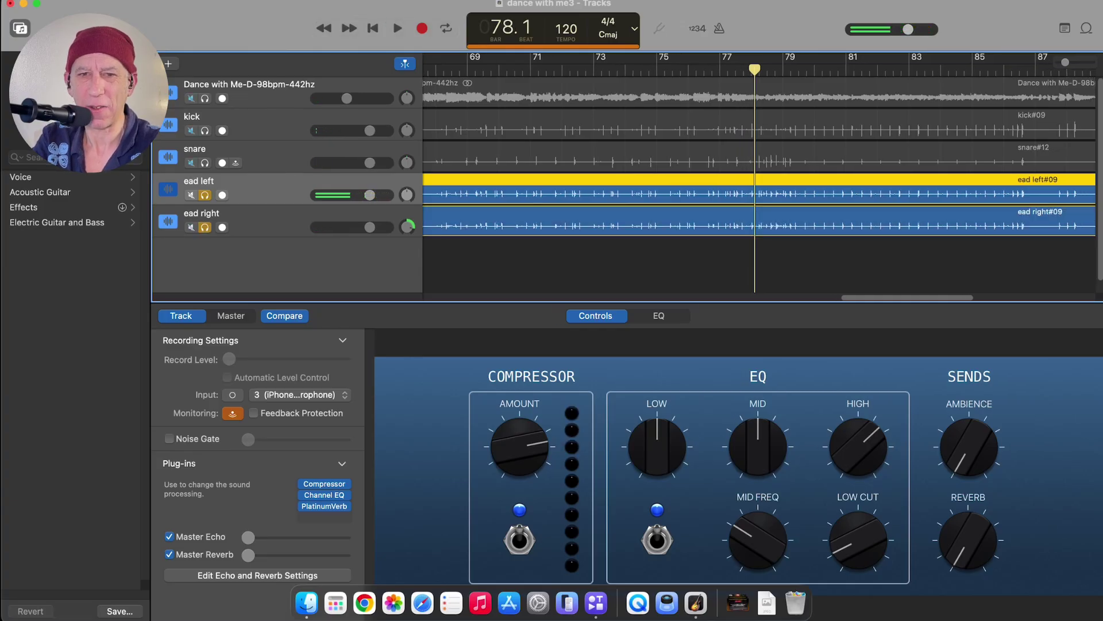
left_click(204, 195)
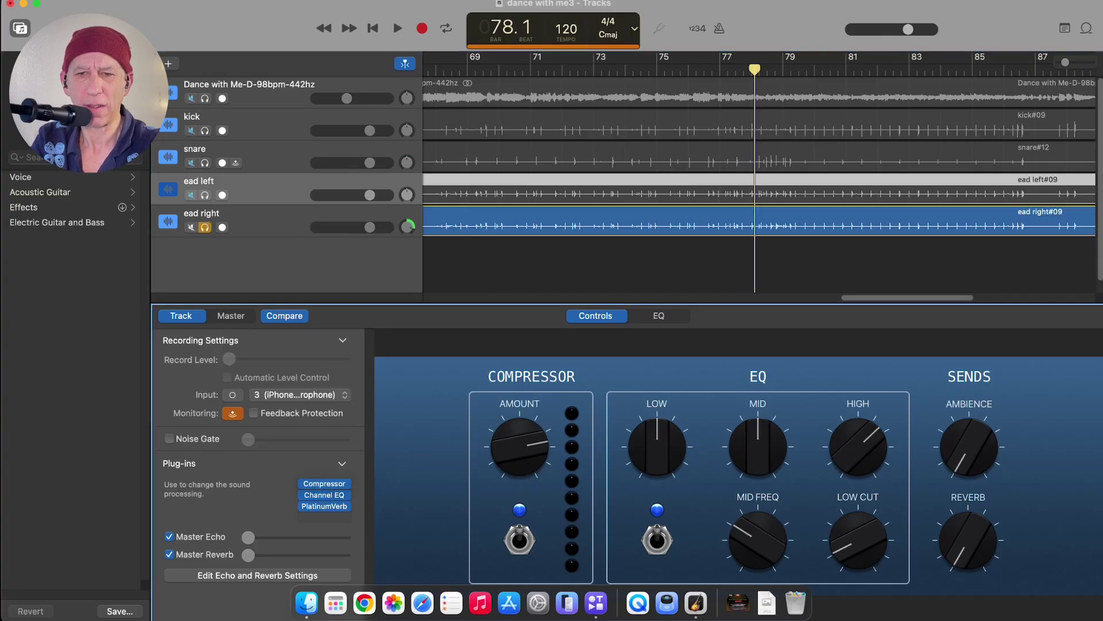
left_click(325, 483)
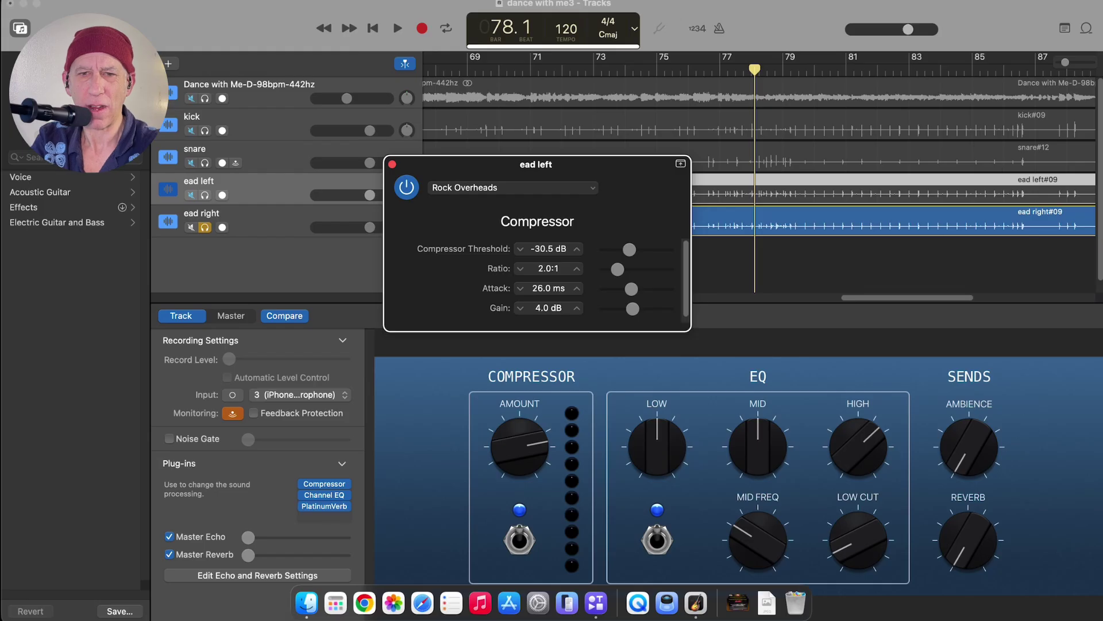
key("super+w")
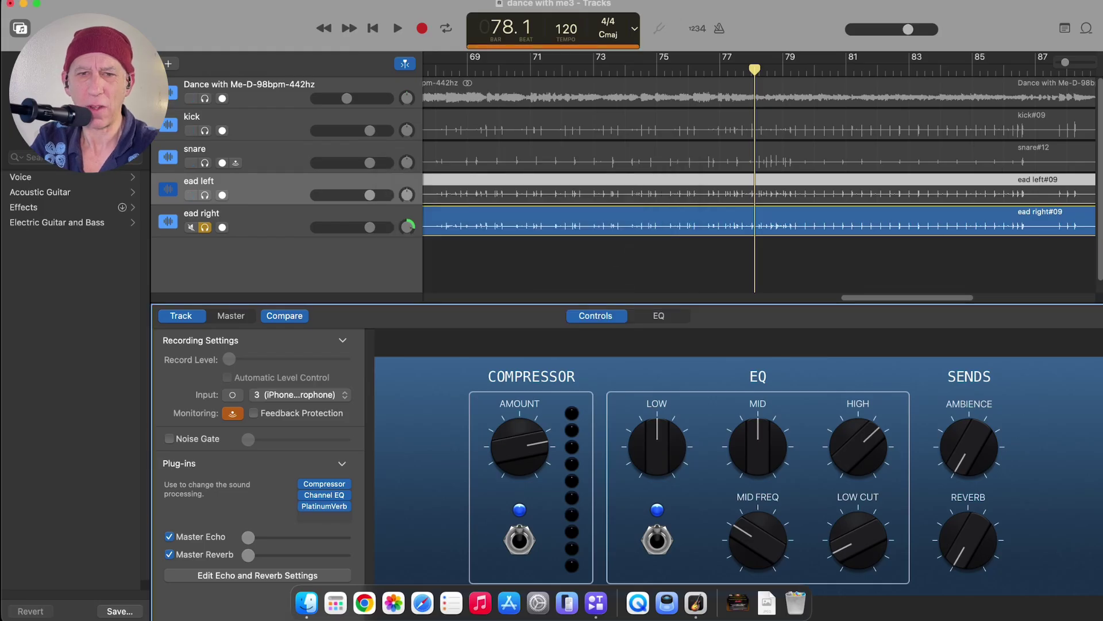
- Load the Rock Overheads drum preset into the ead right track's Compressor
left_click(264, 215)
left_click(324, 483)
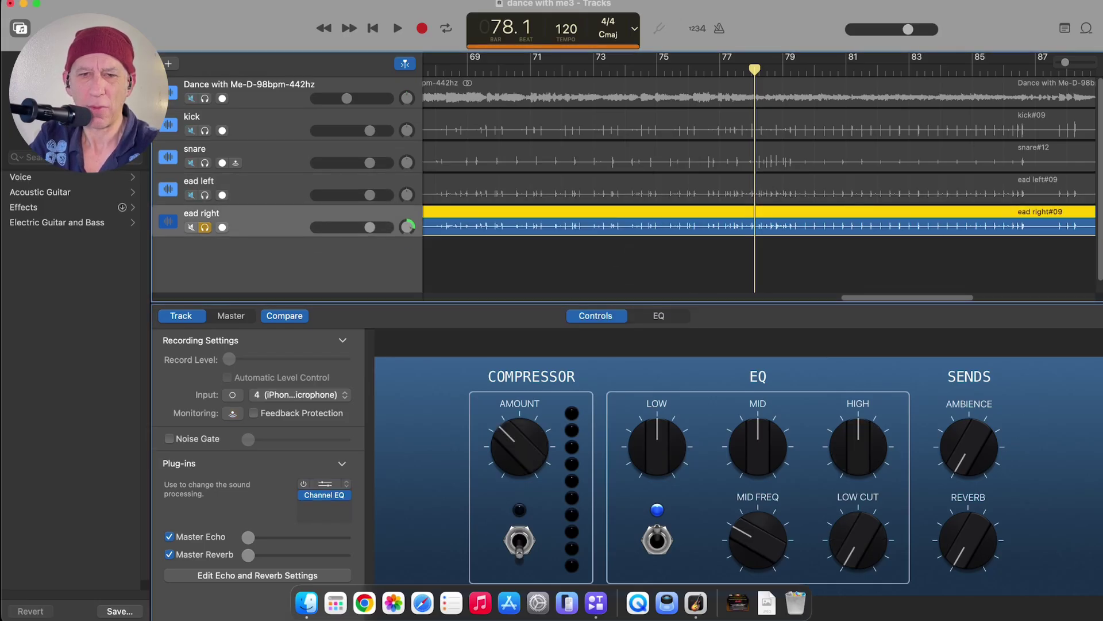
left_click(526, 201)
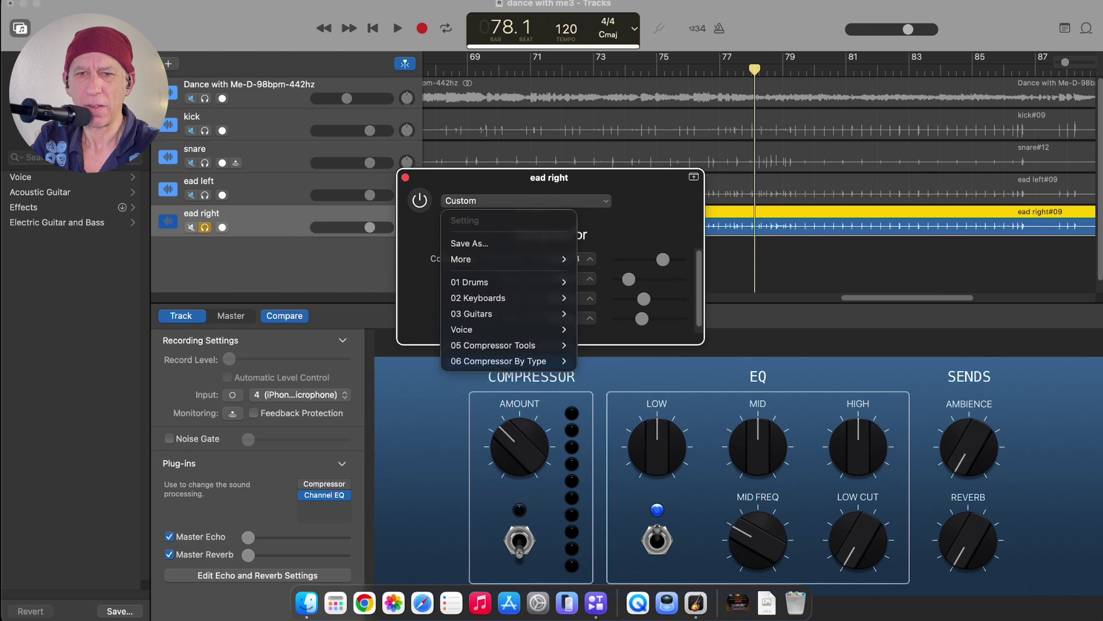
mouse_move(506, 282)
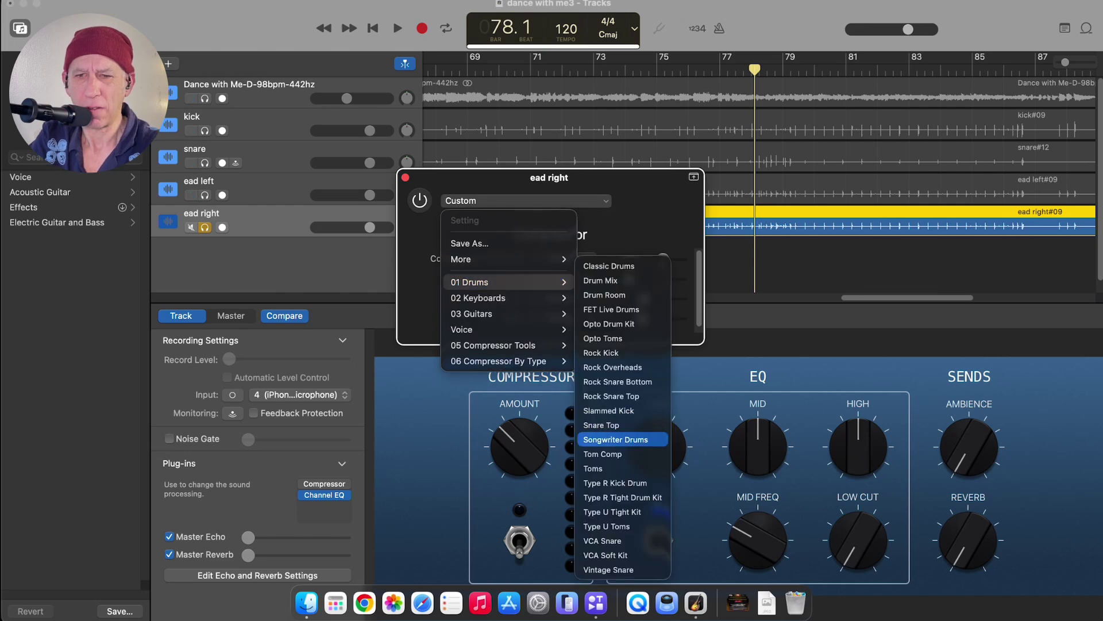
left_click(613, 367)
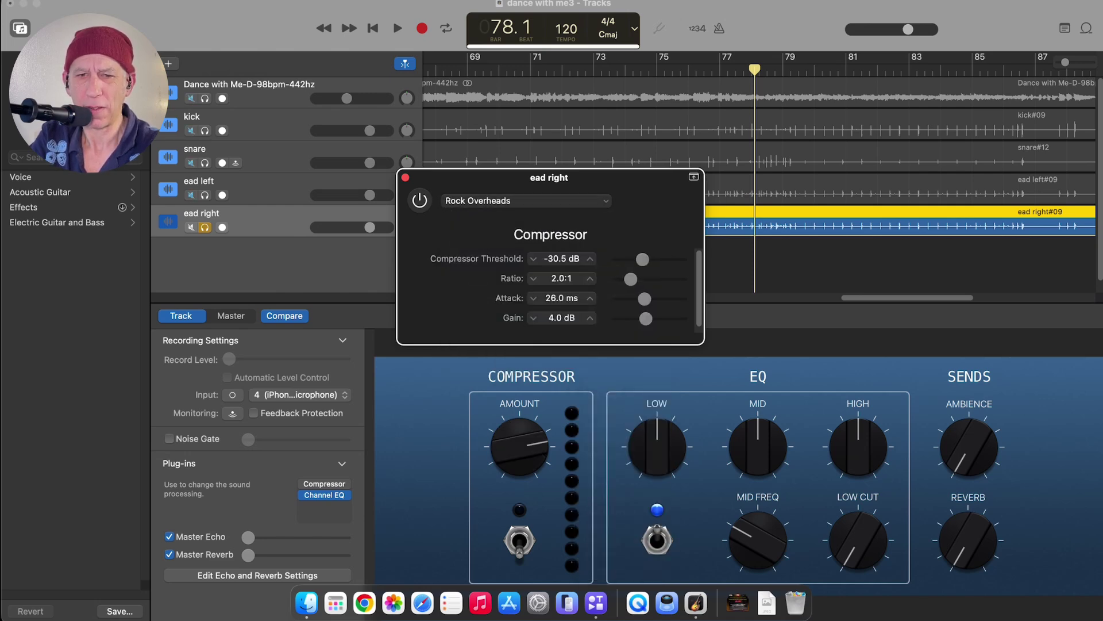
- Close the Compressor window and add a SilverVerb reverb to the ead right track
left_click(324, 483)
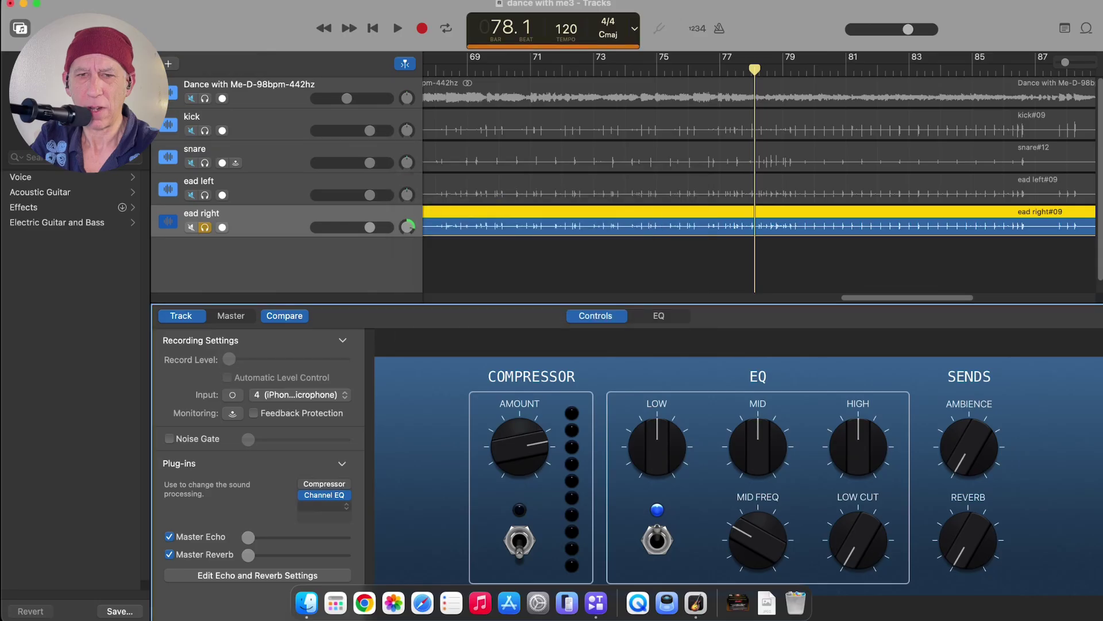
left_click(324, 505)
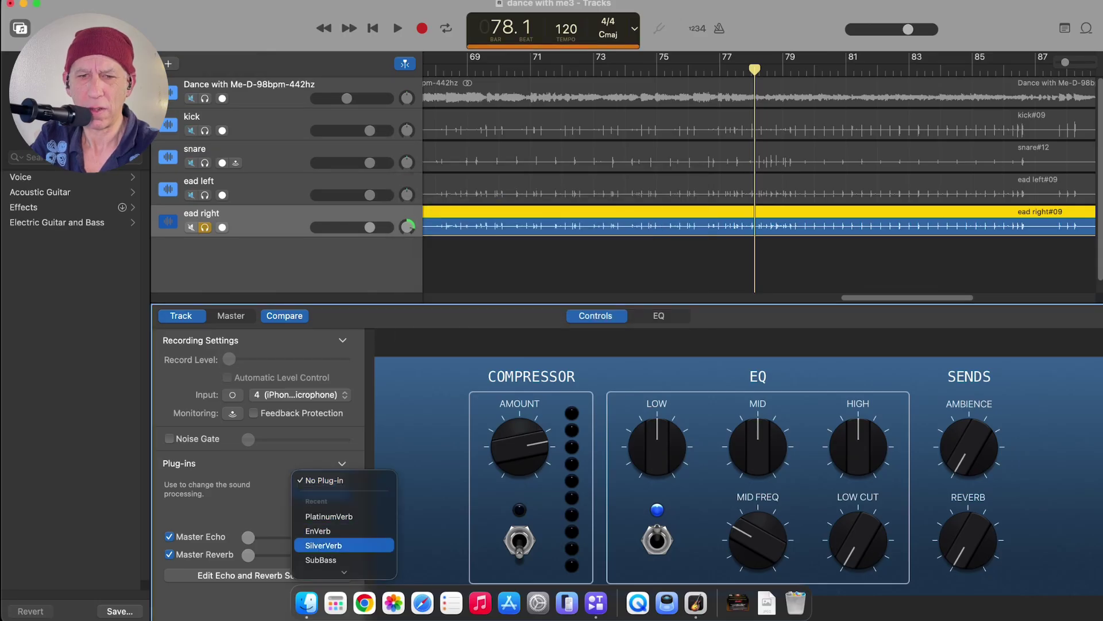
left_click(324, 545)
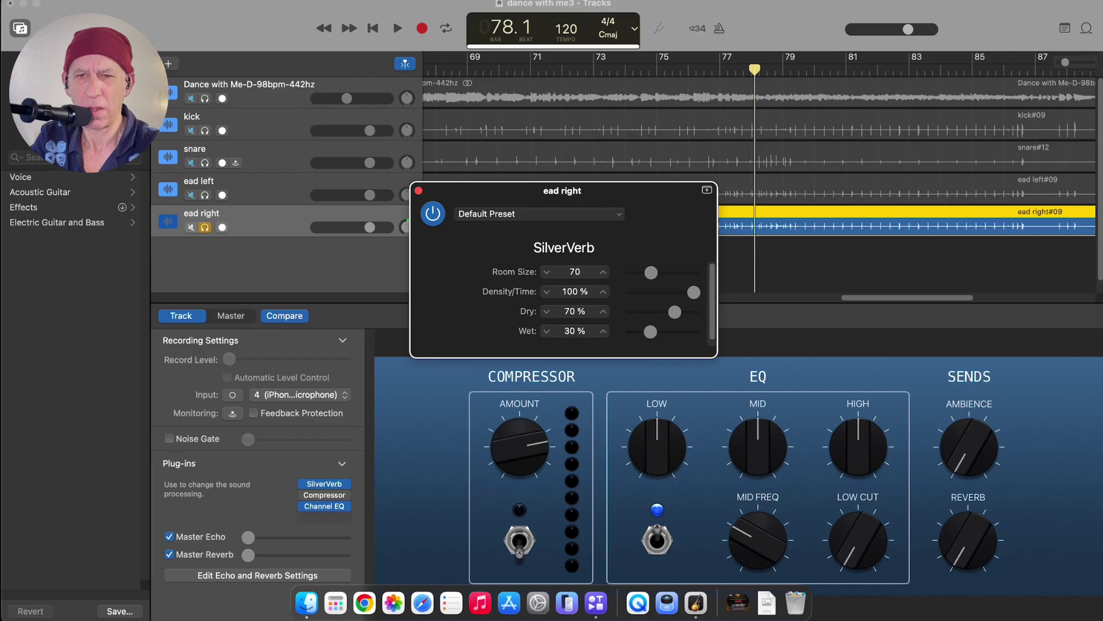
- Check the SilverVerb presets on the ead right track and replace that plug-in with the PlatinumVerb reverb
left_click(539, 214)
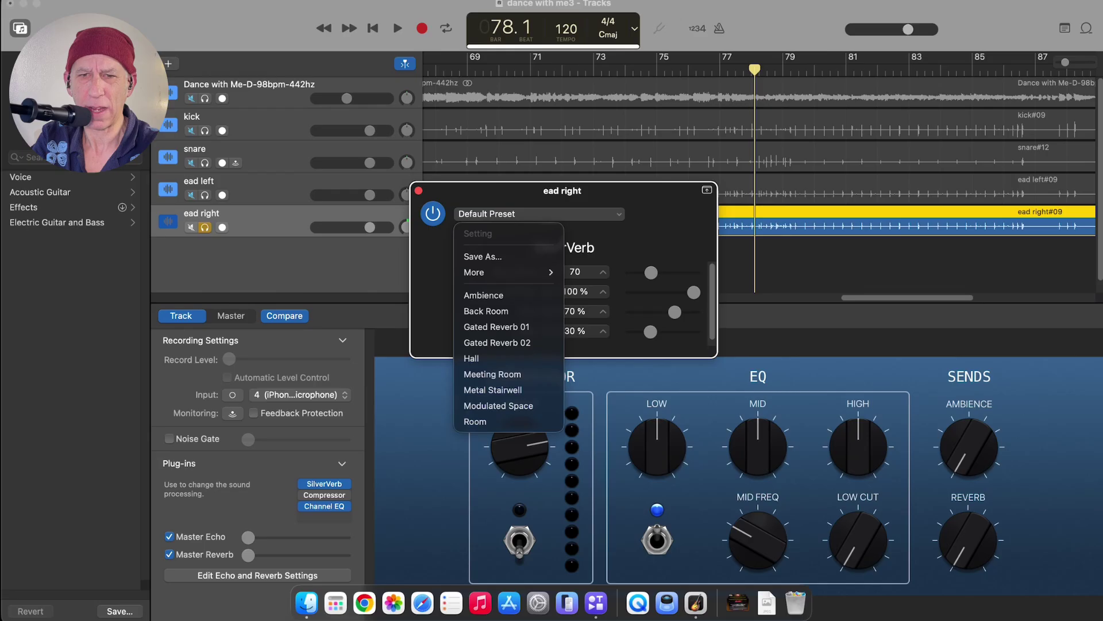
key("Escape")
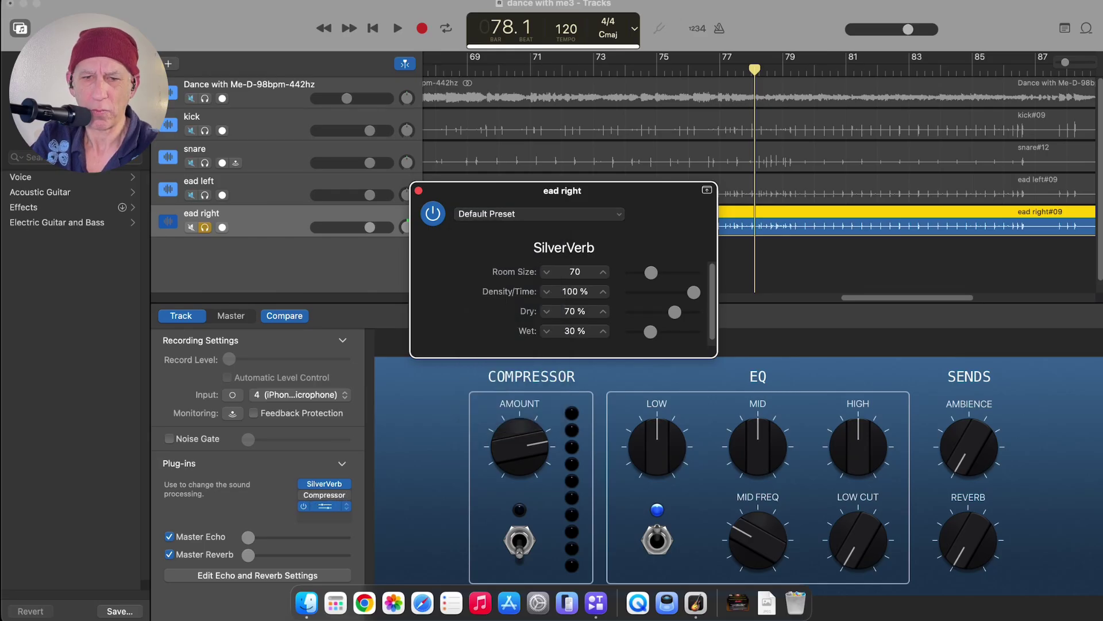
left_click(346, 483)
mouse_move(345, 490)
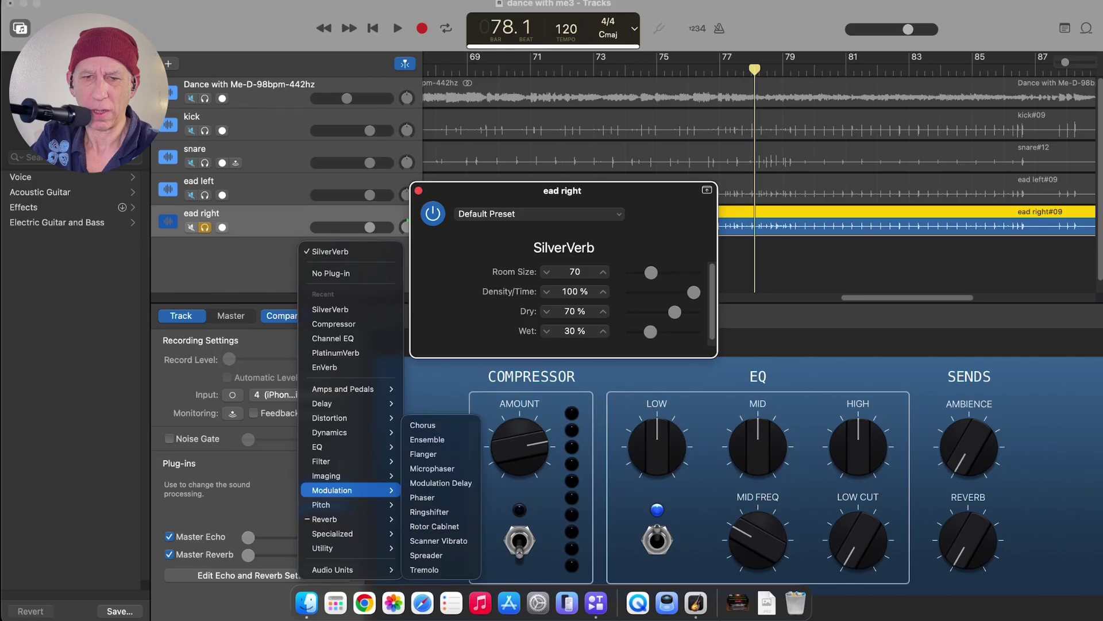
mouse_move(345, 519)
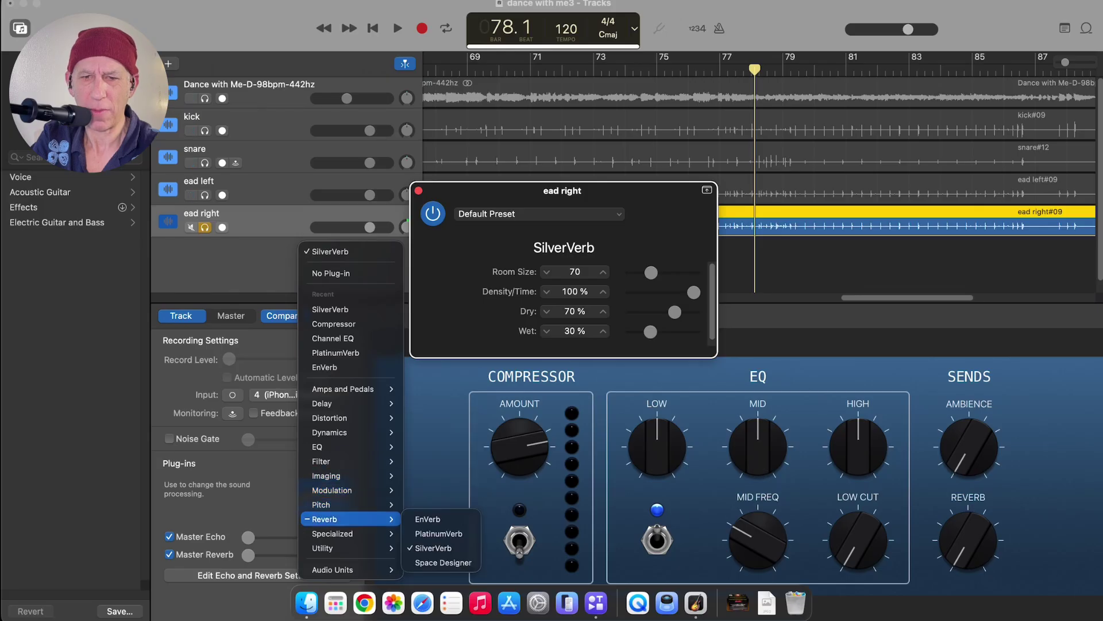
left_click(438, 534)
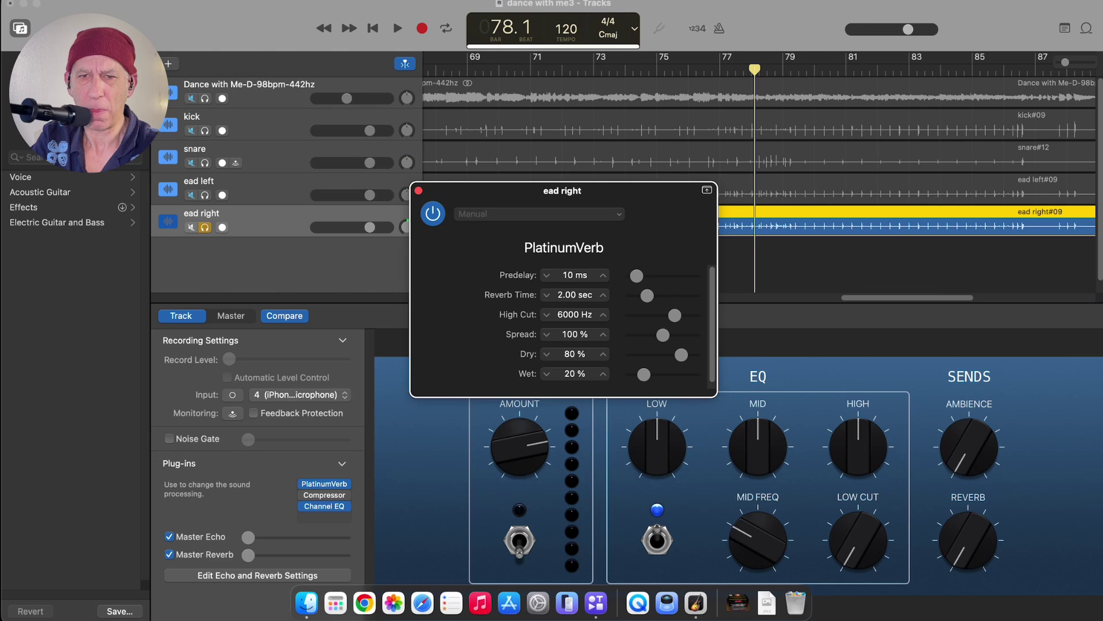
- Load the eadl preset into the ead right track's PlatinumVerb
left_click(477, 214)
mouse_move(488, 272)
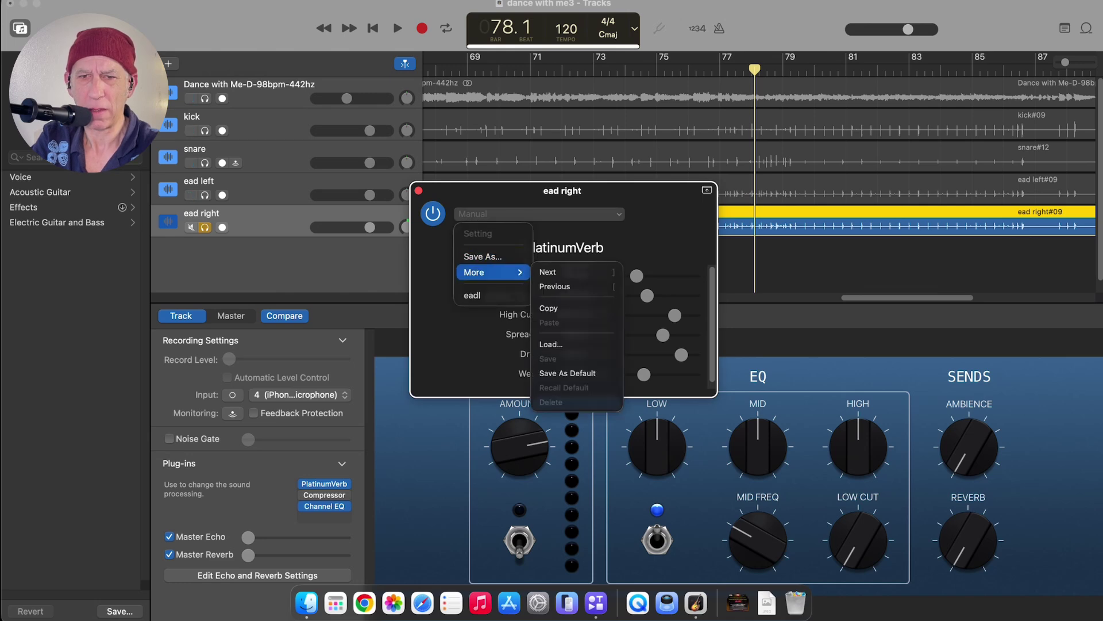
left_click(473, 294)
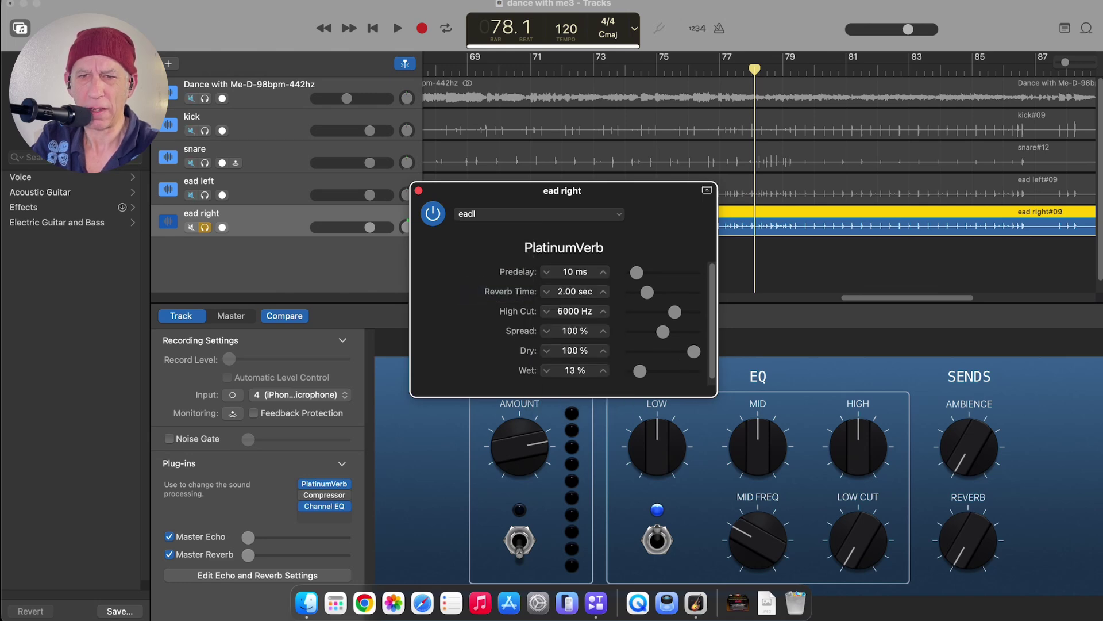
- Compare ead left's plug-ins with ead right's and switch on the bypassed Compressor on the ead right track
left_click(270, 188)
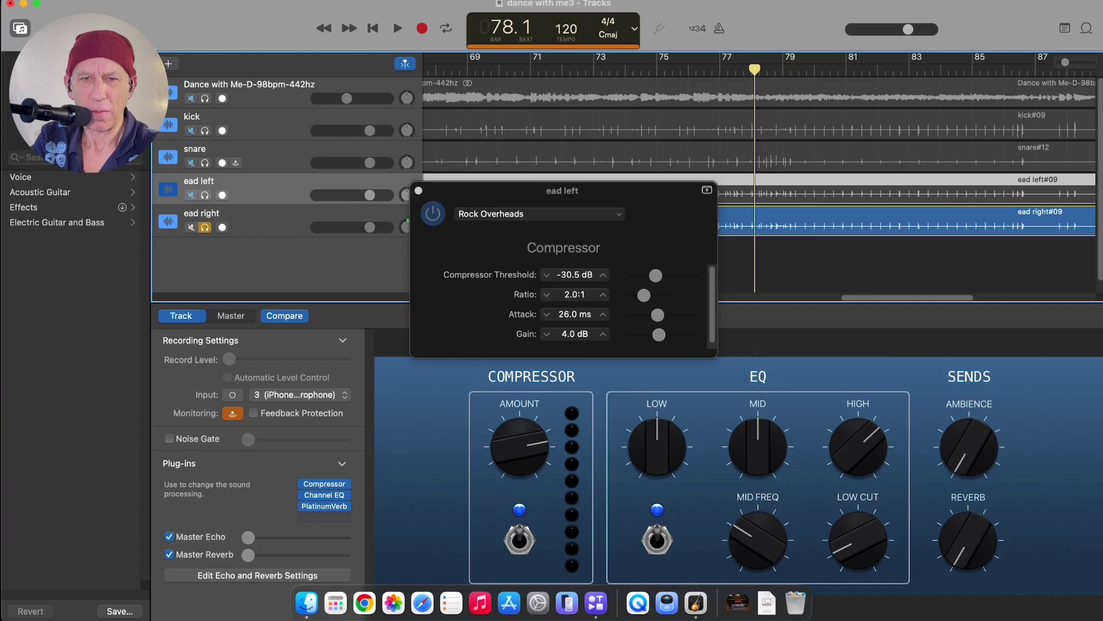
left_click(270, 218)
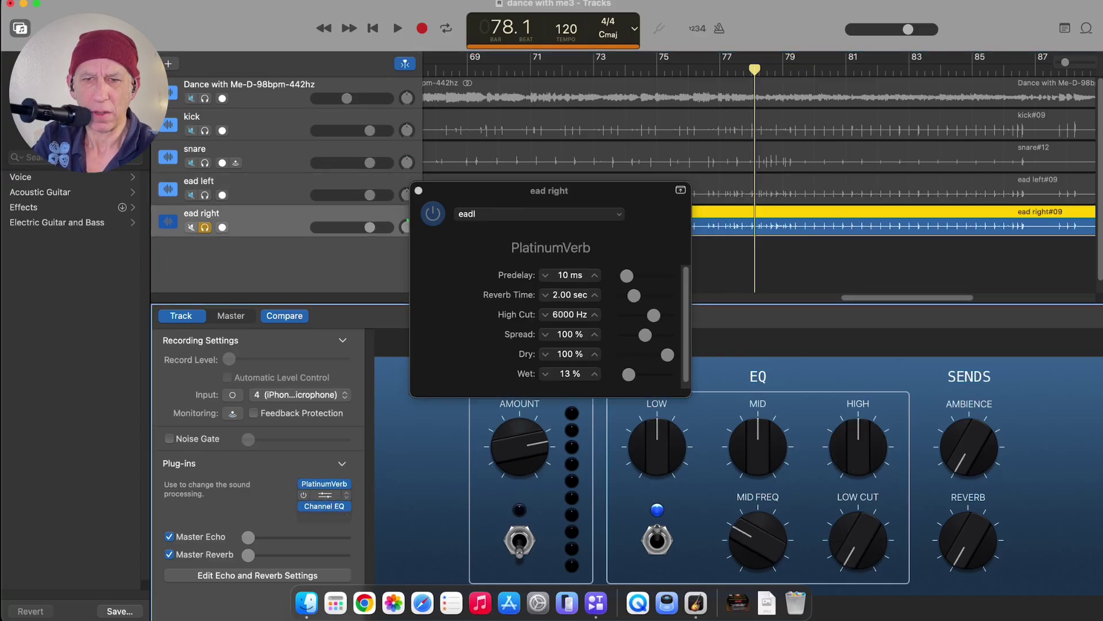
left_click(324, 495)
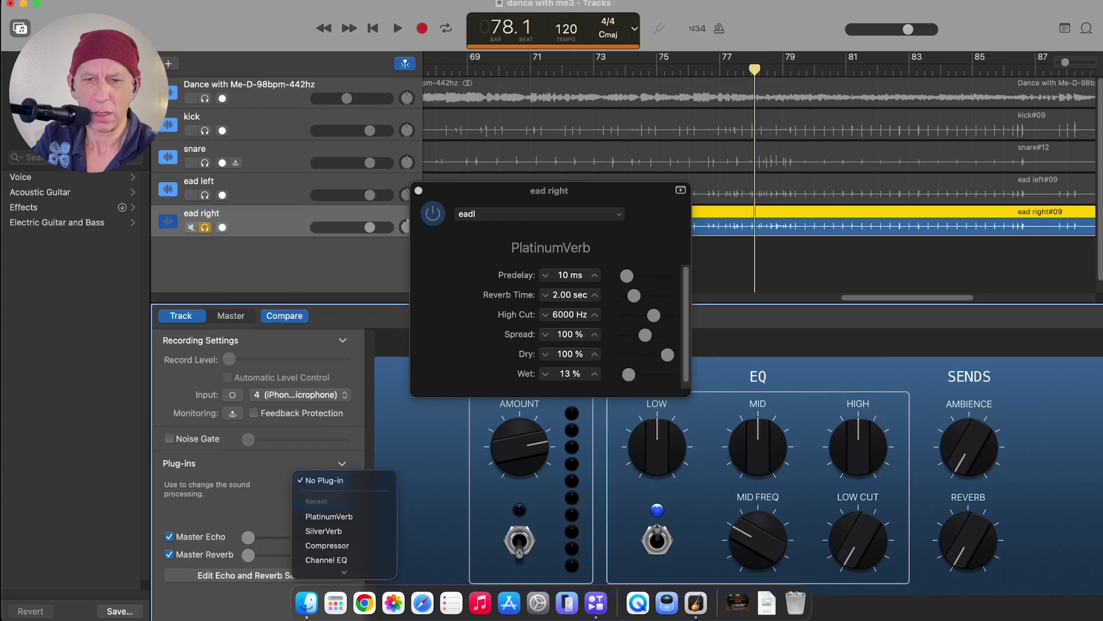
left_click(324, 481)
left_click(325, 495)
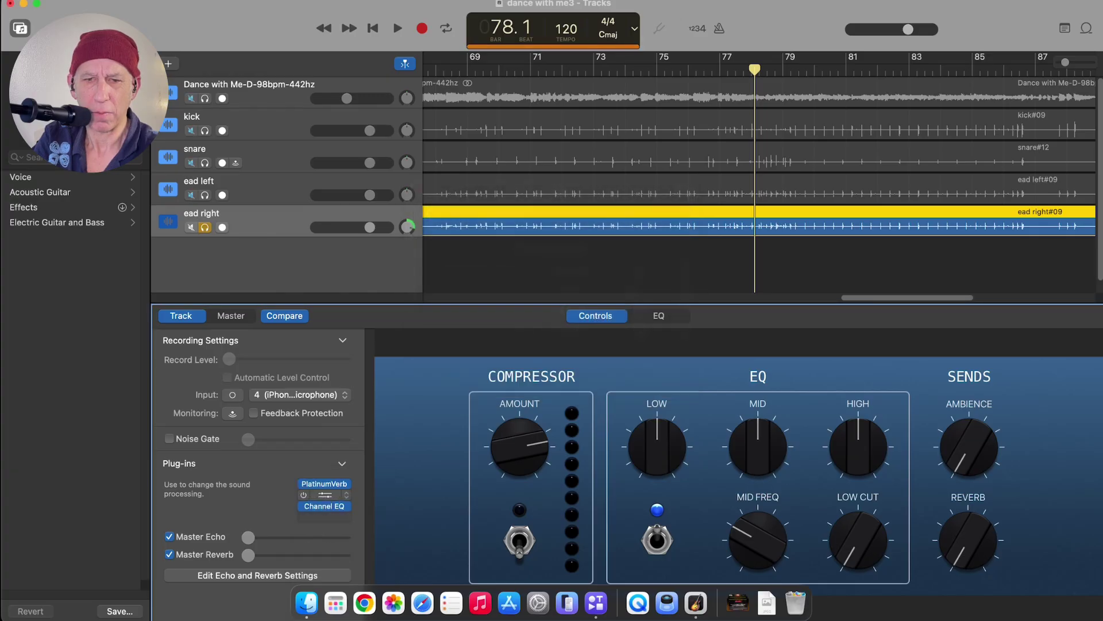
left_click(325, 495)
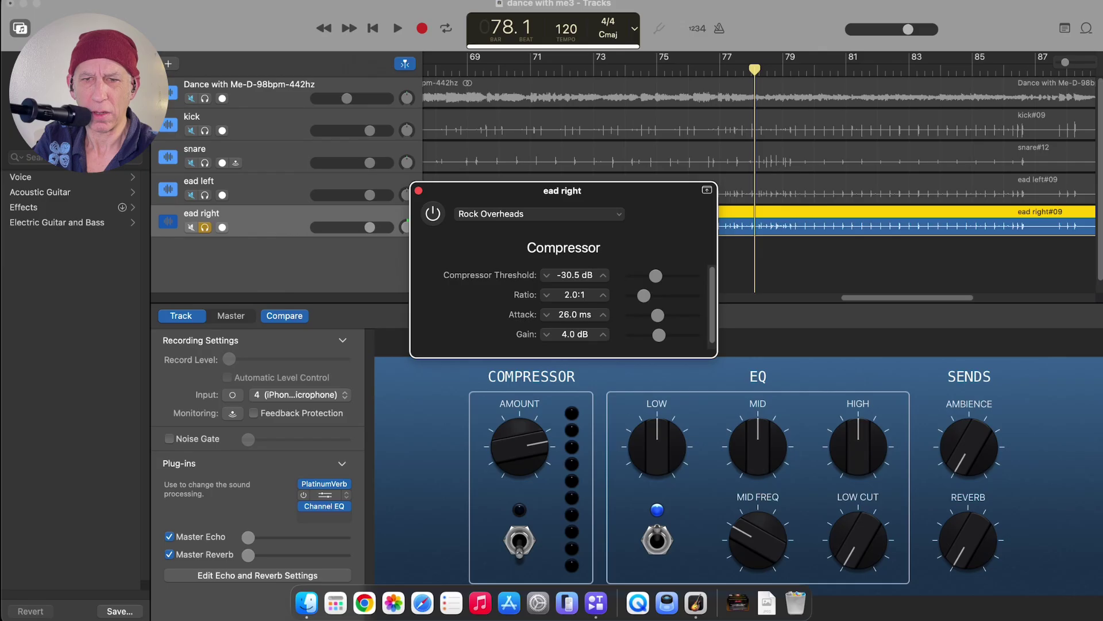
left_click(324, 495)
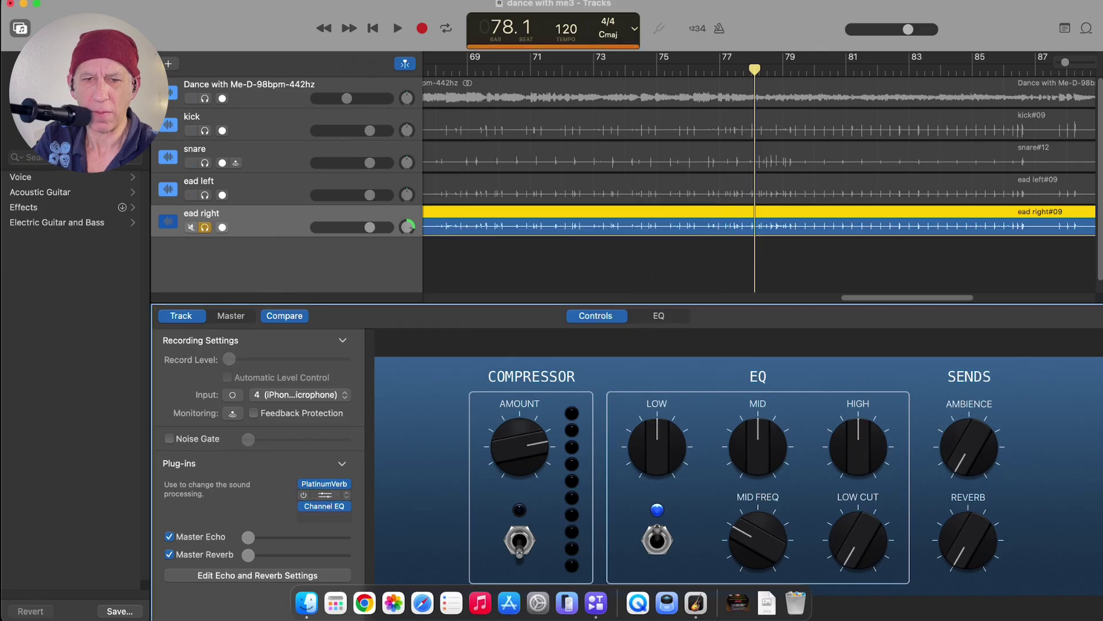
left_click(304, 495)
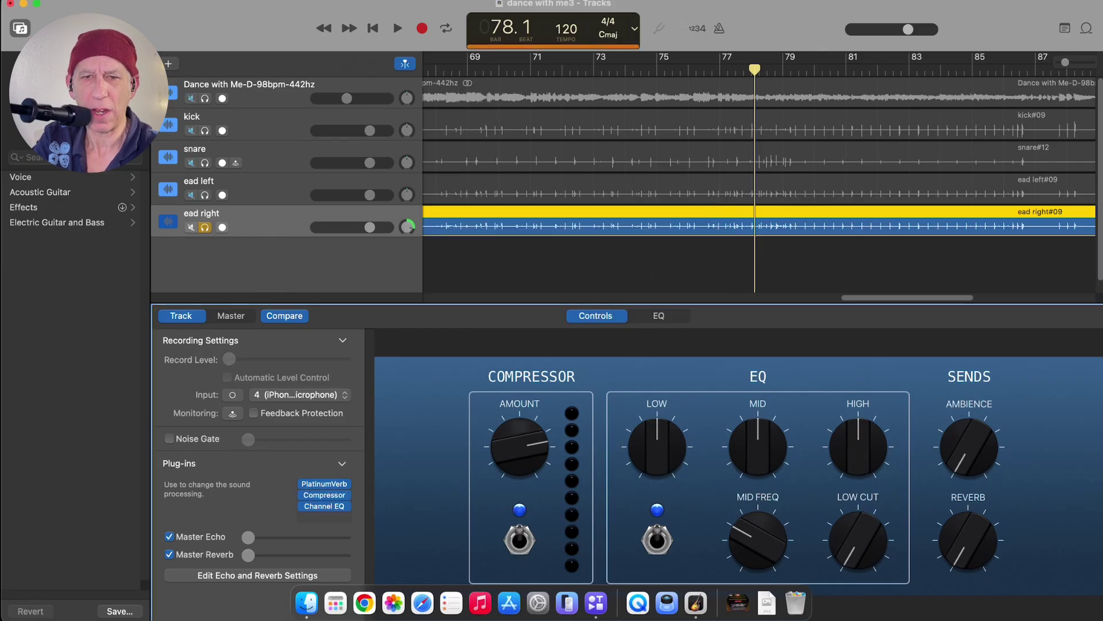
- Pan the ead left track to about -37 and turn off the solo on ead right
left_click(407, 226)
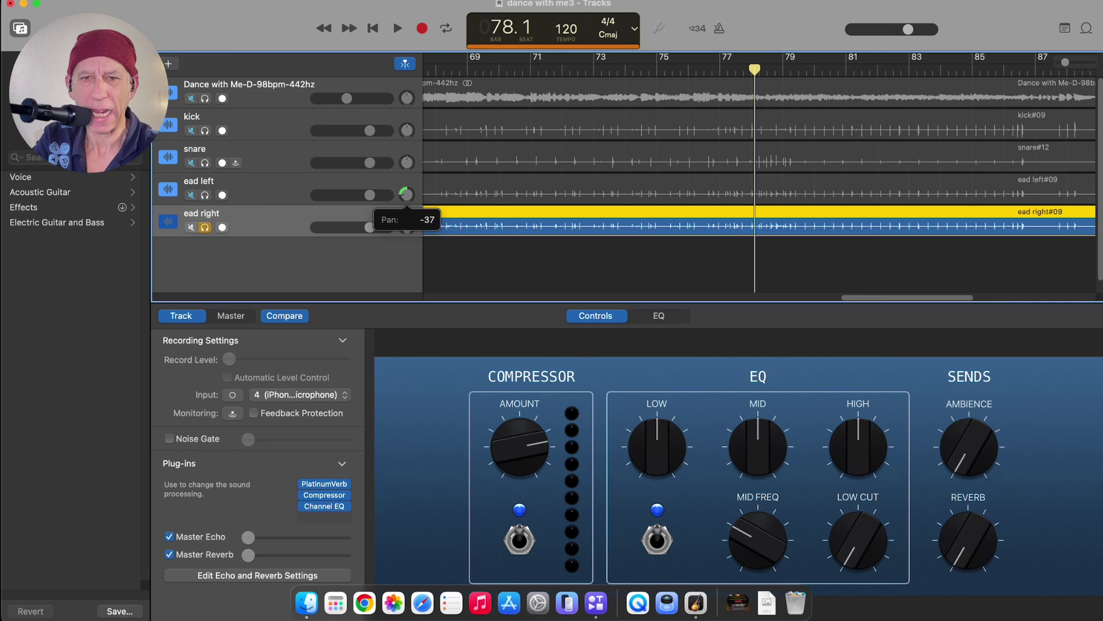
left_click_drag(408, 227, 407, 189)
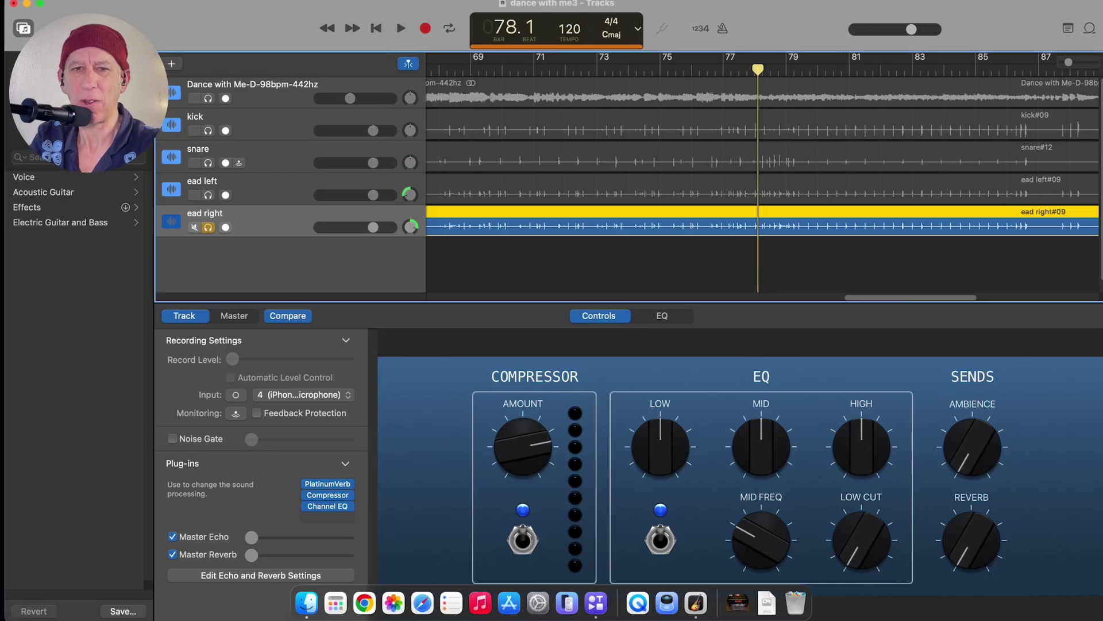
key("s")
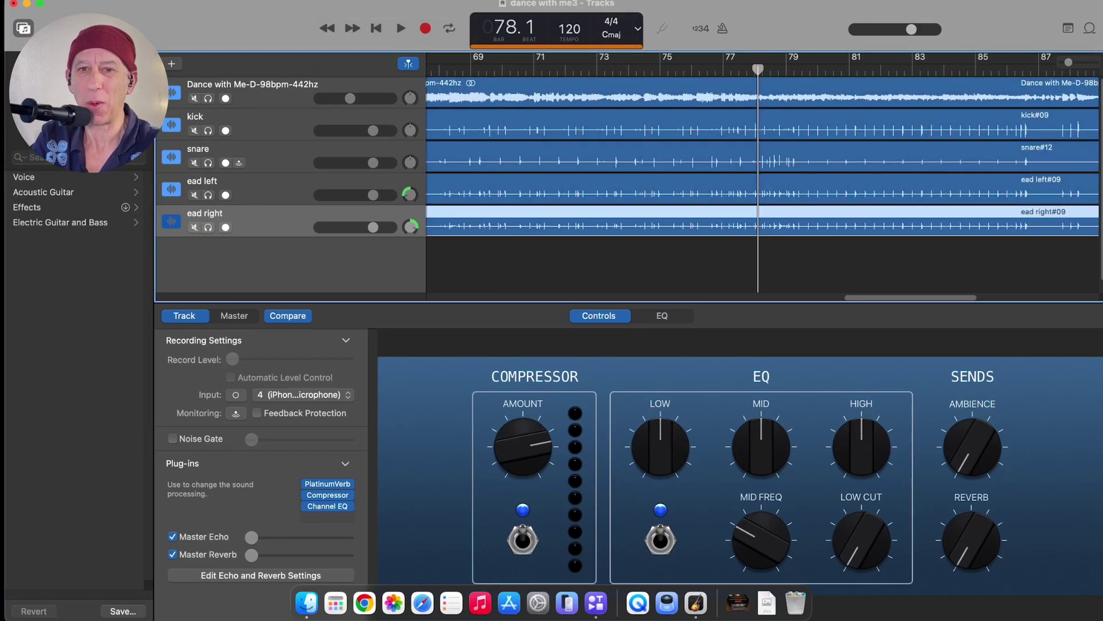
- Raise the backing song's volume slightly and play the full mix from the beginning
left_click_drag(350, 98, 356, 99)
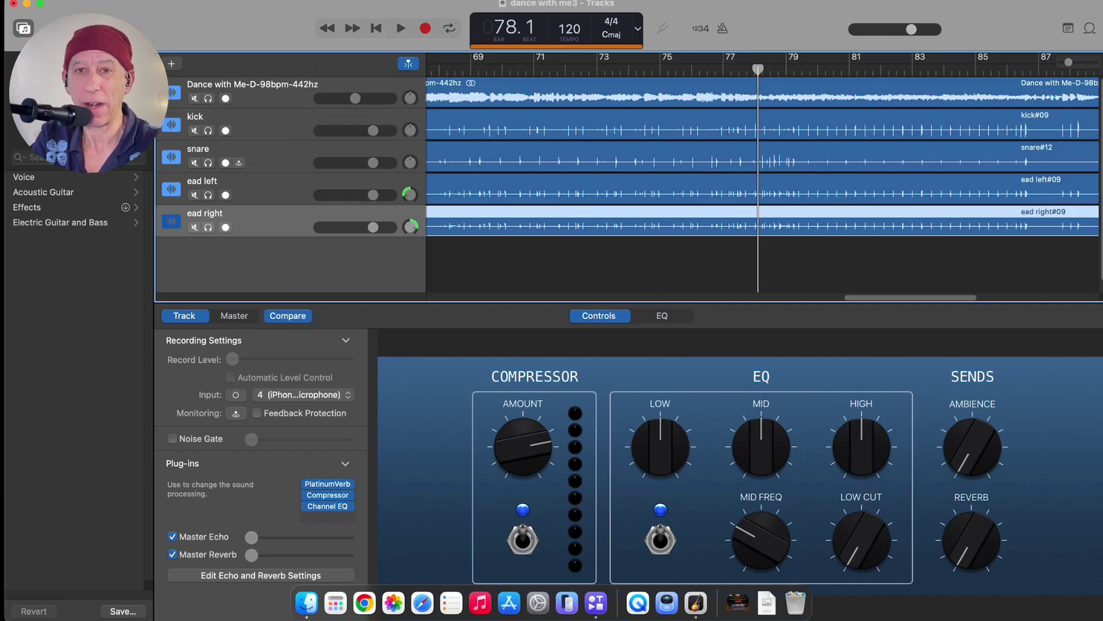
key("Return")
key("space")
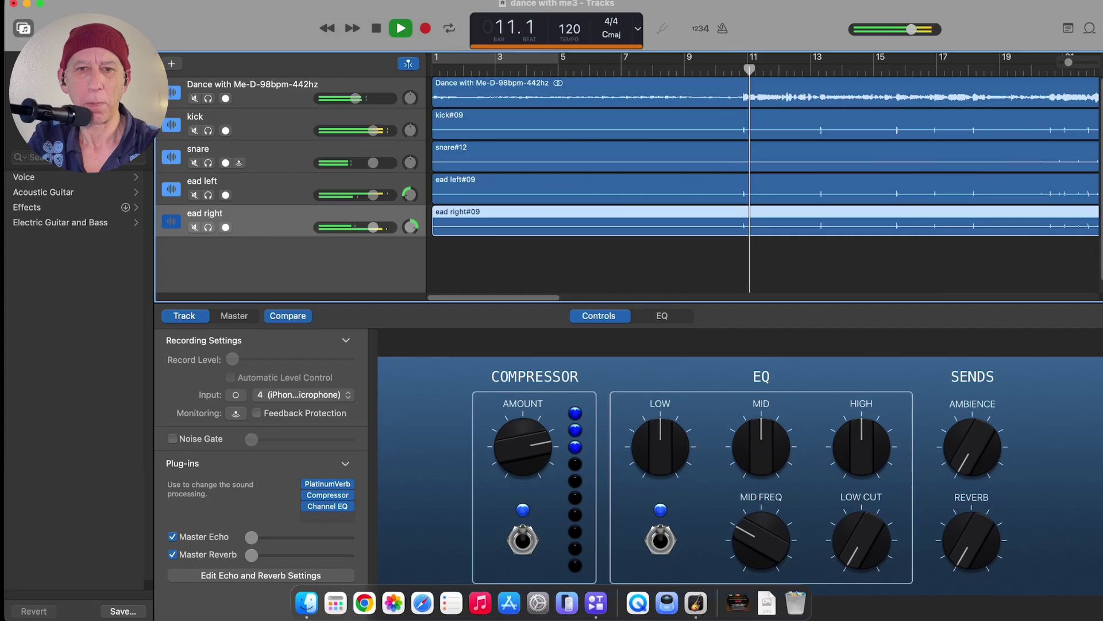
- Lower the ead left, ead right and kick volumes and raise the backing song's volume during playback
left_click(242, 190)
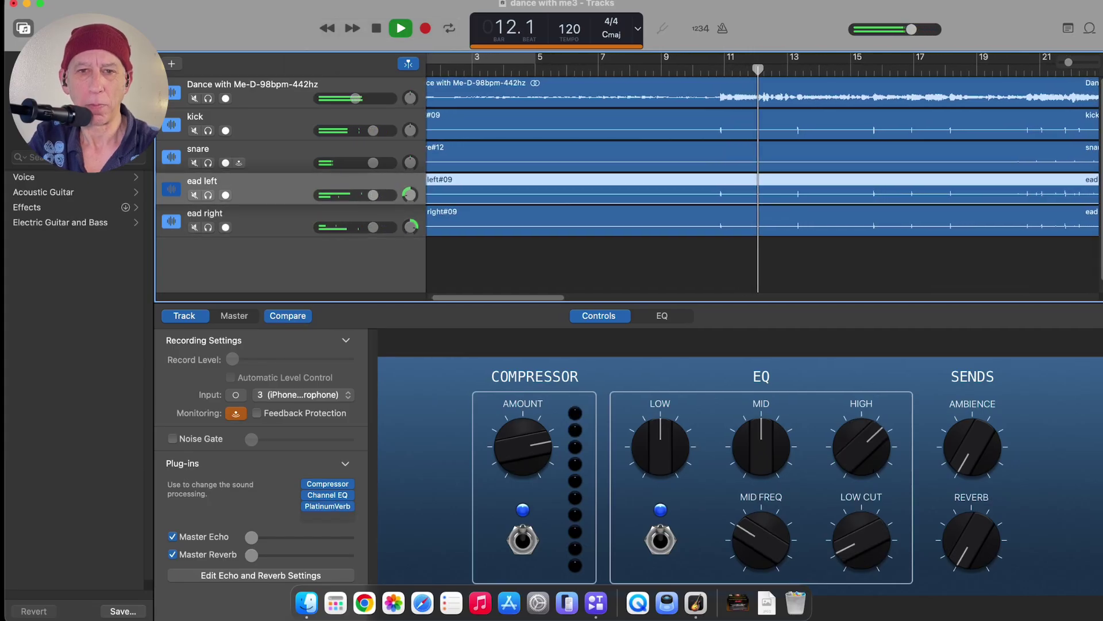
mouse_move(373, 195)
left_mouse_down()
mouse_move(364, 195)
mouse_move(365, 227)
mouse_move(362, 194)
left_mouse_up()
left_click_drag(373, 131, 370, 98)
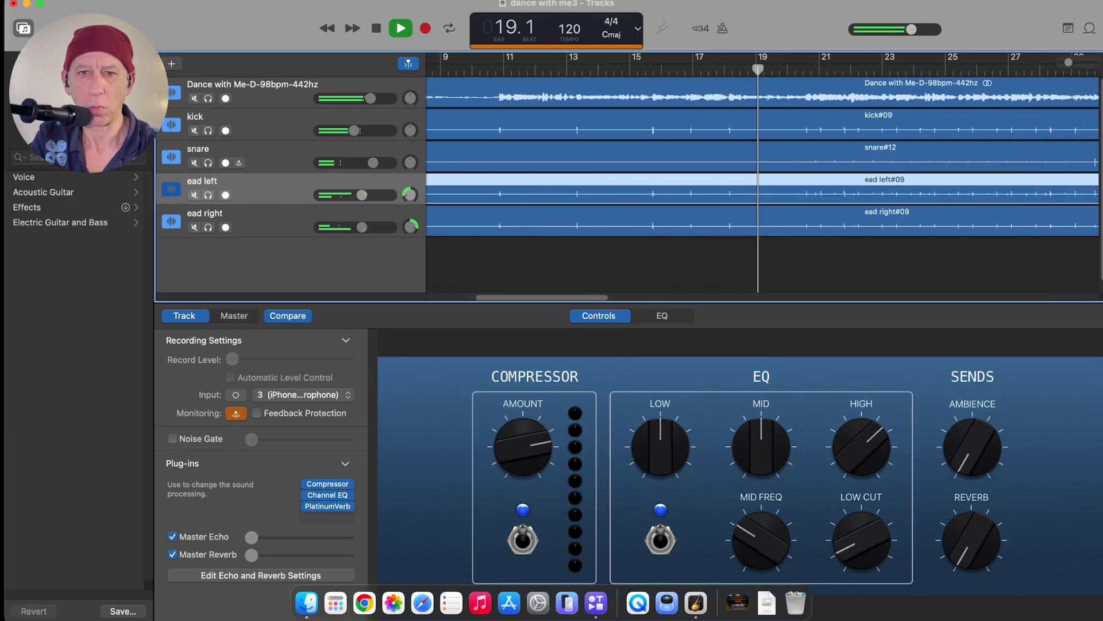
- Lower both ead tracks further to matching volumes and raise the snare slightly
left_click_drag(362, 195, 377, 163)
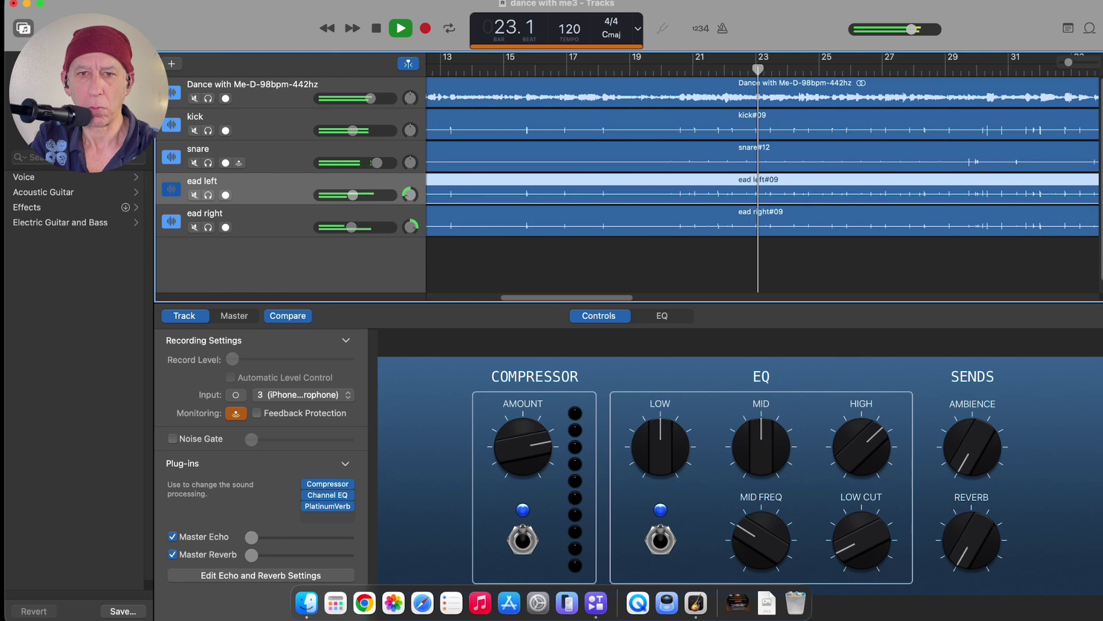
left_click_drag(351, 227, 351, 227)
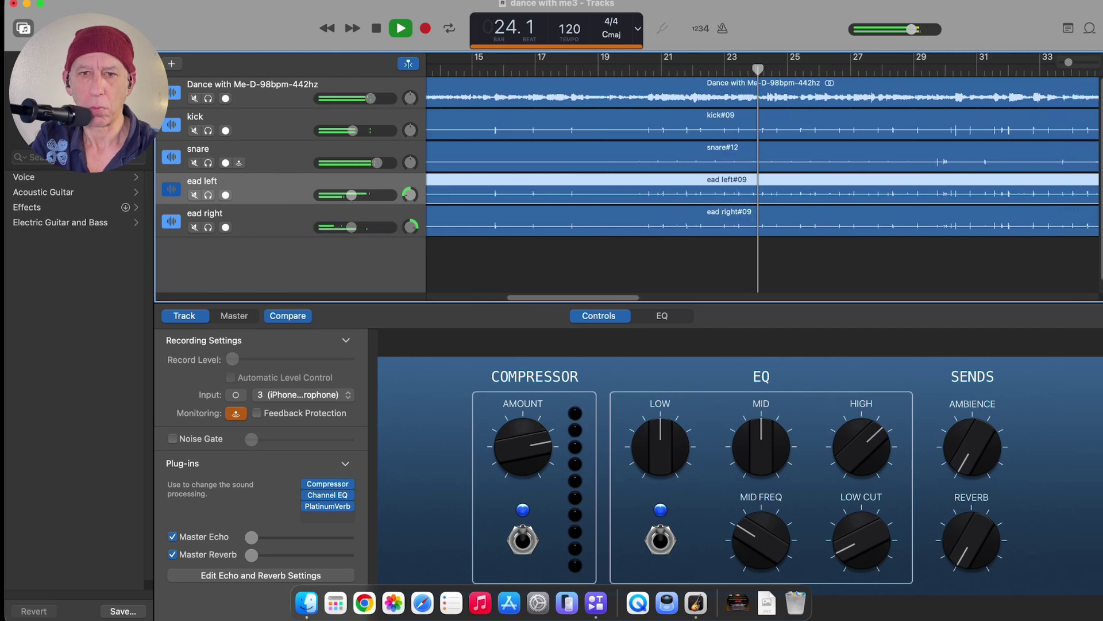
left_click(351, 227)
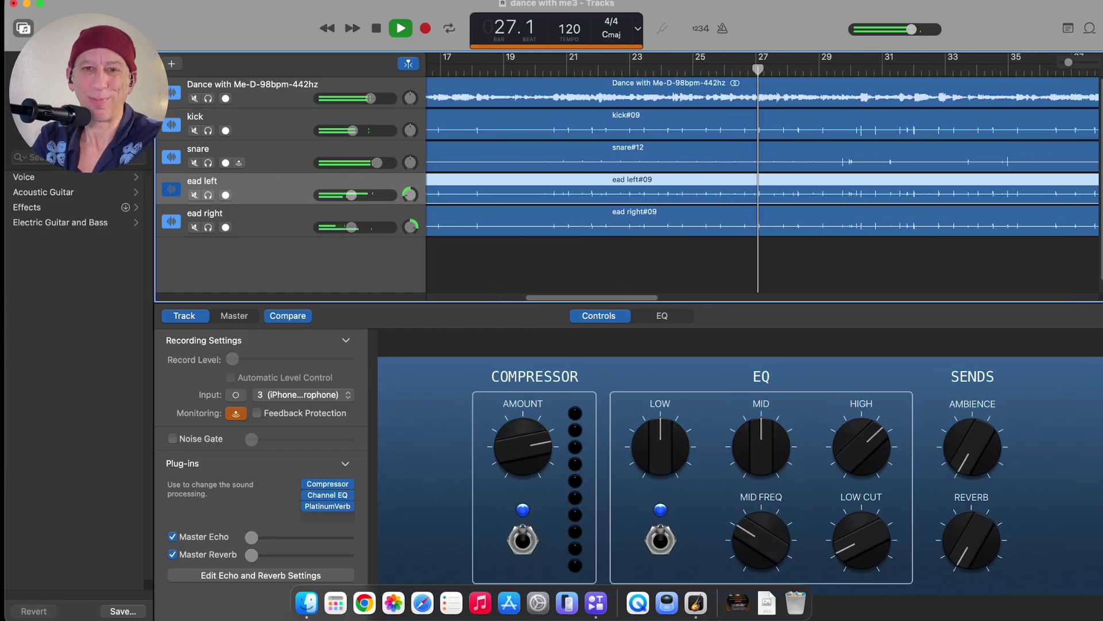
- Nudge up the kick and snare volumes, and raise both ead tracks to about -5.1 dB
left_click(354, 130)
left_click_drag(354, 130, 355, 130)
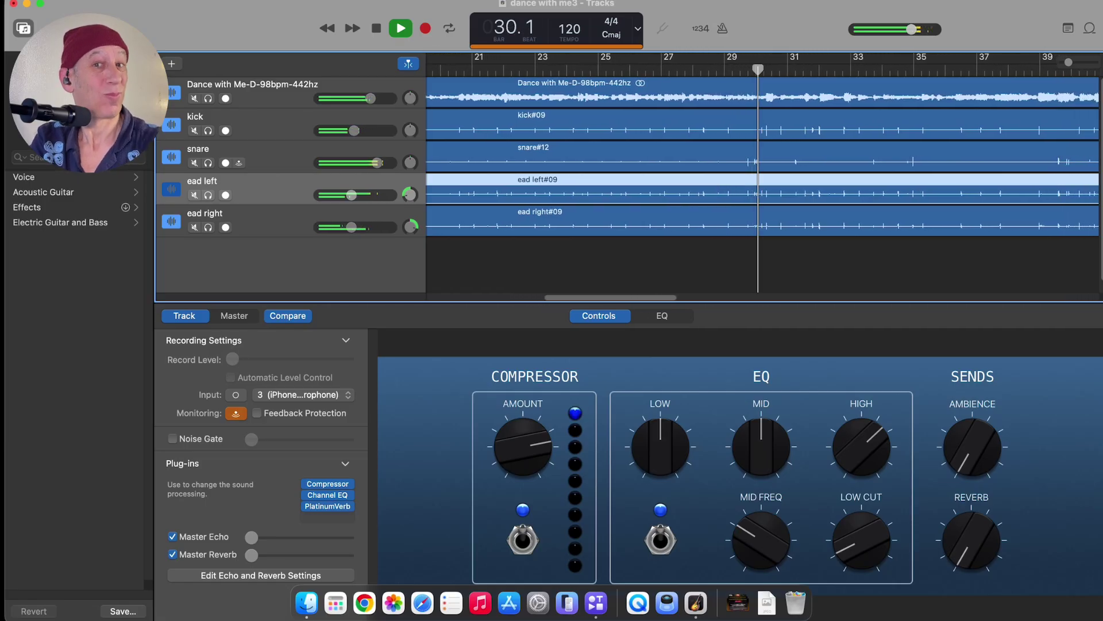
left_click_drag(377, 162, 379, 162)
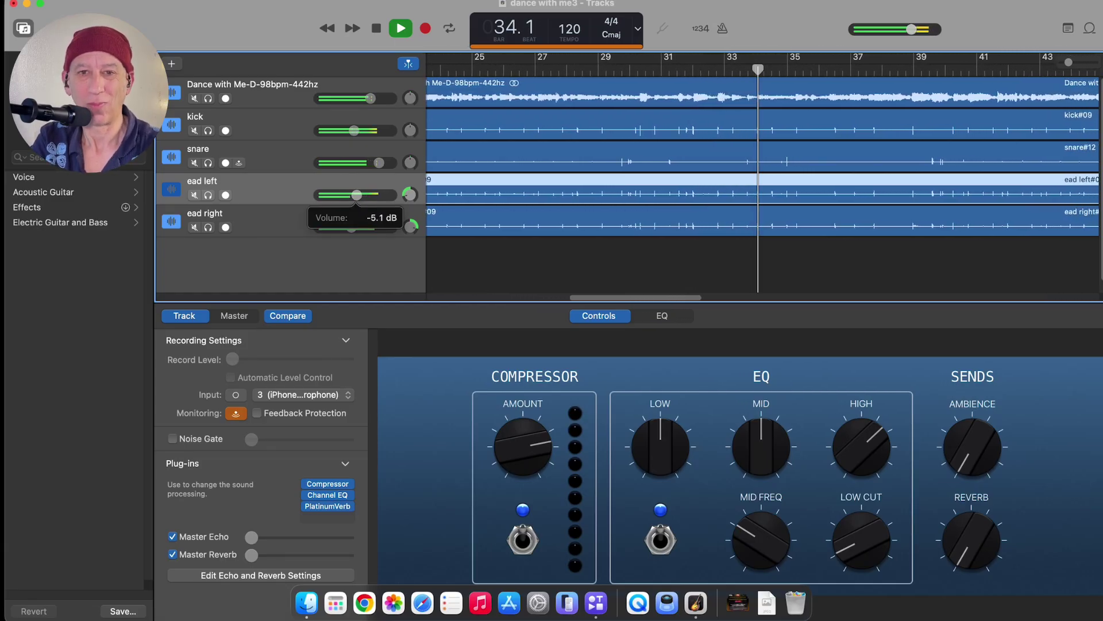
left_click_drag(351, 227, 354, 227)
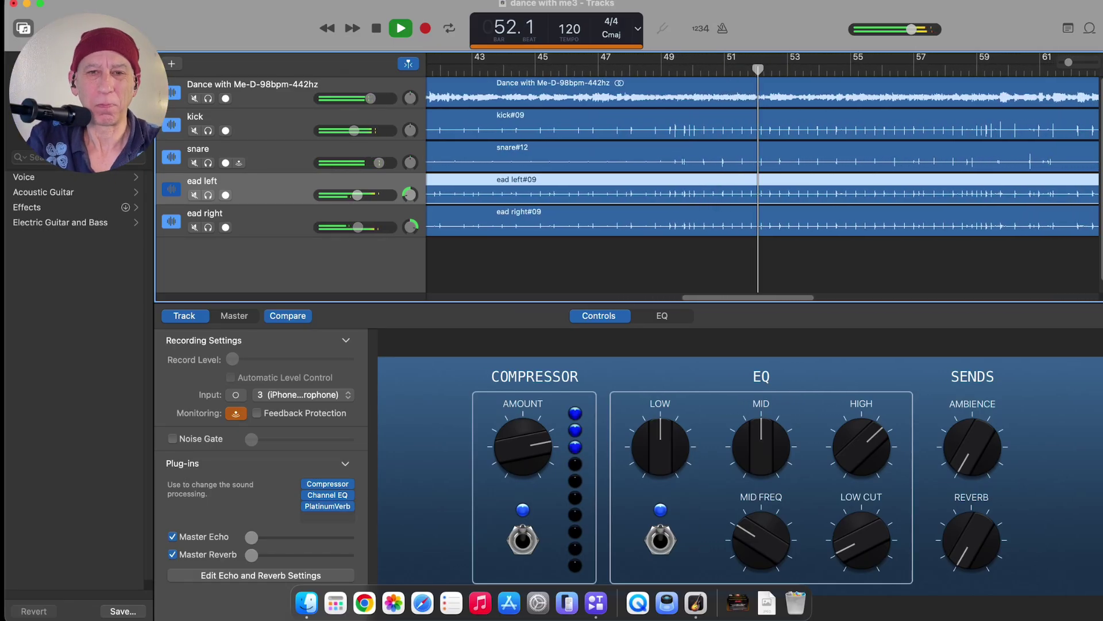
- Select the snare track and temporarily hide its Smart Controls to inspect all the tracks at a larger height
left_click(258, 151)
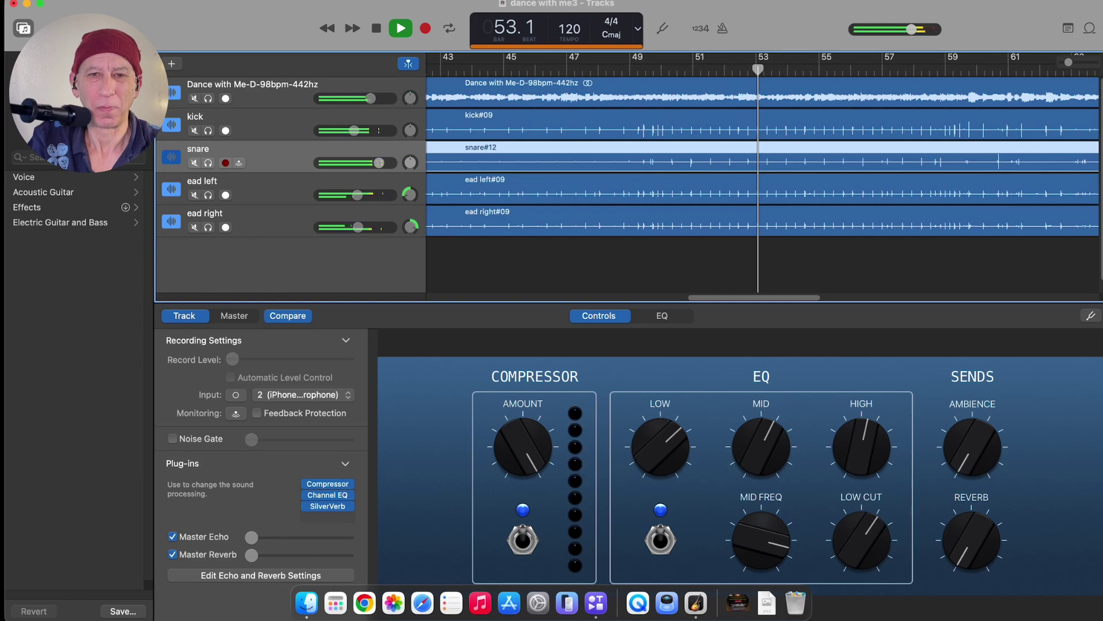
key("b")
key("super+Down")
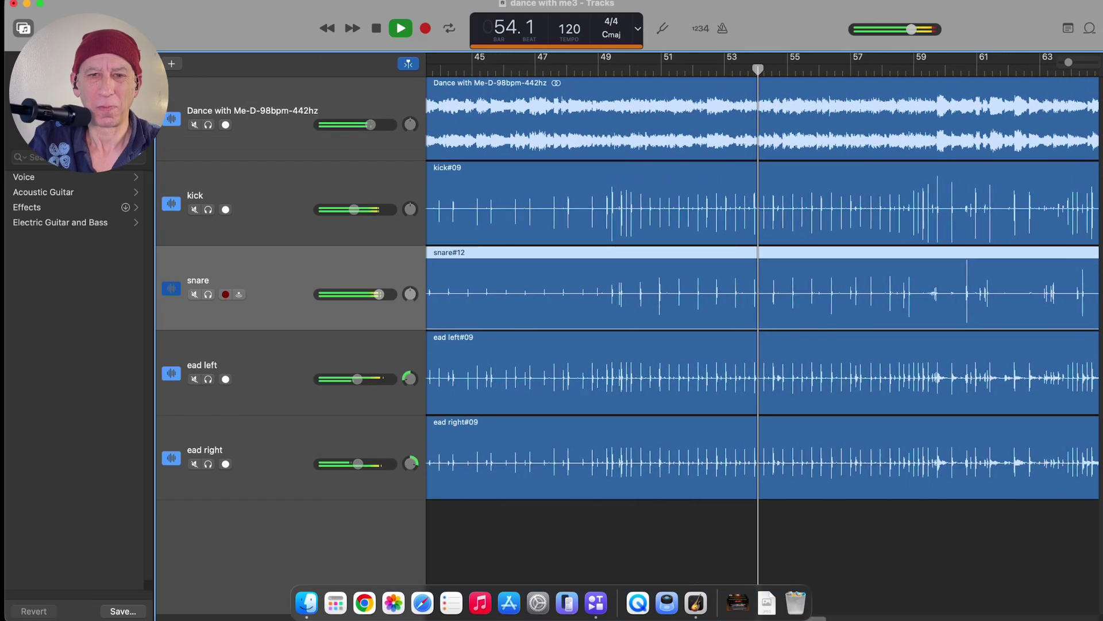
double_click(197, 281)
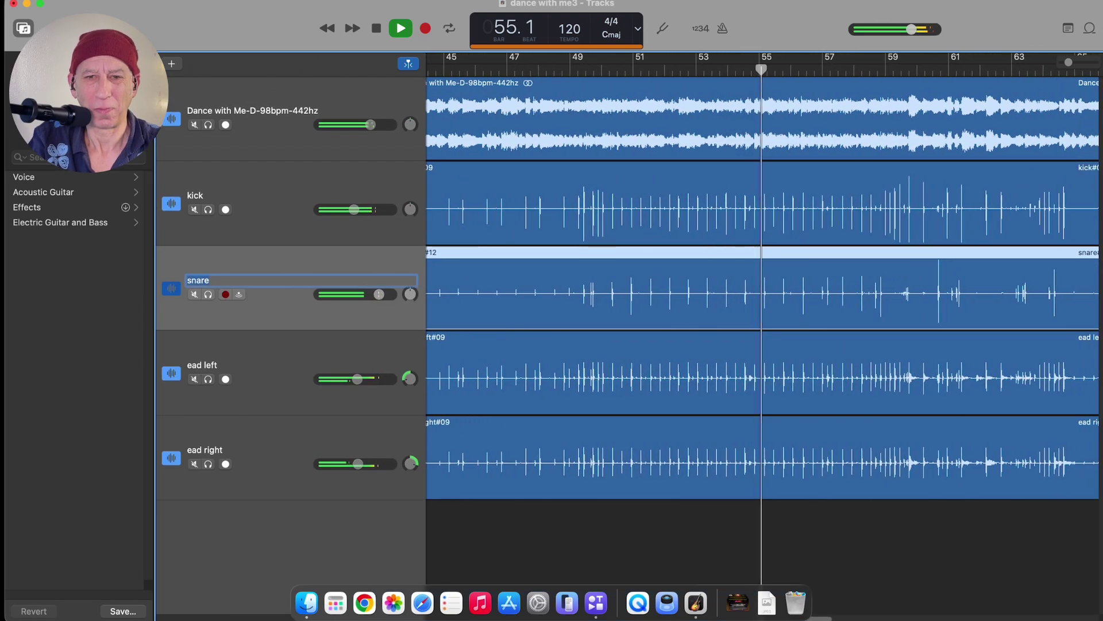
key("Return")
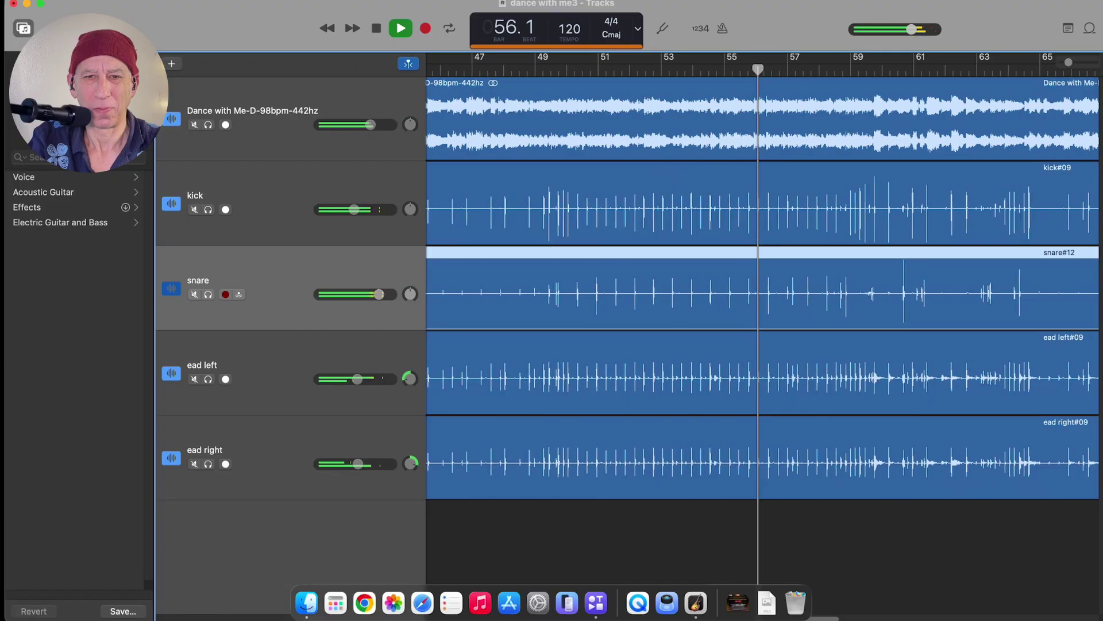
key("b")
key("super+Up")
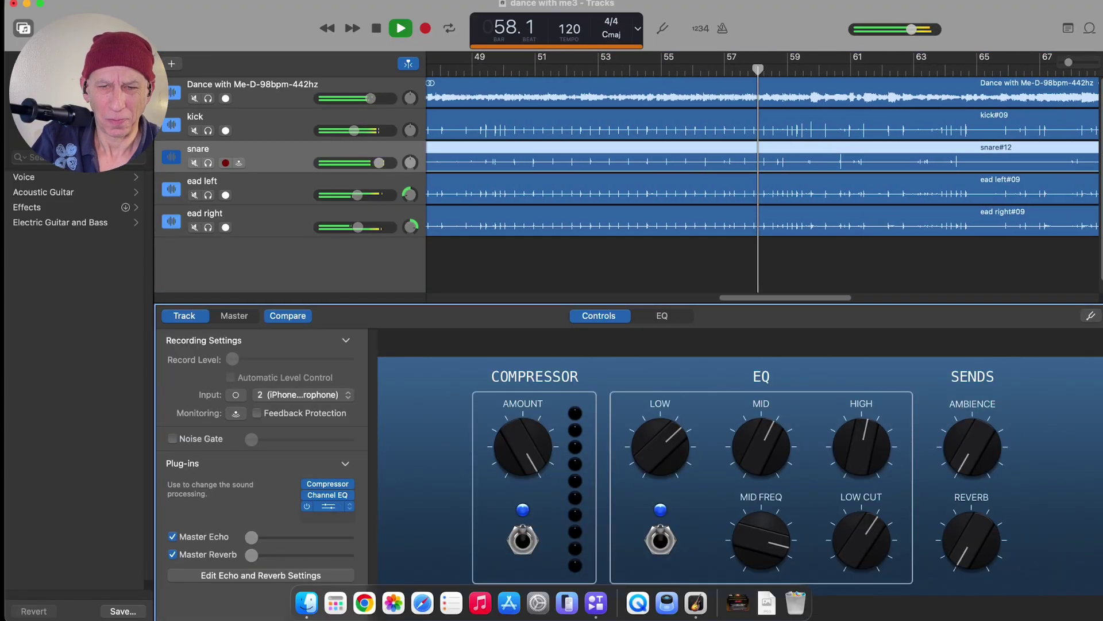
- Set the snare's SilverVerb to Room Size 46 and Wet 38 %, close its window and stop playback after the song ends
left_click(328, 506)
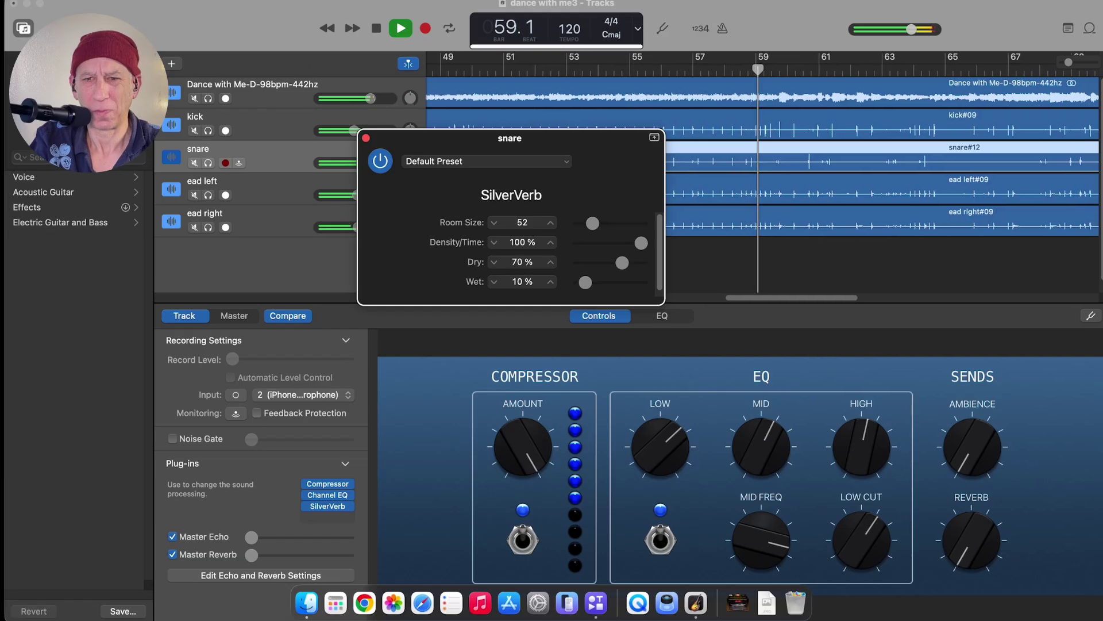
left_click_drag(585, 283, 612, 282)
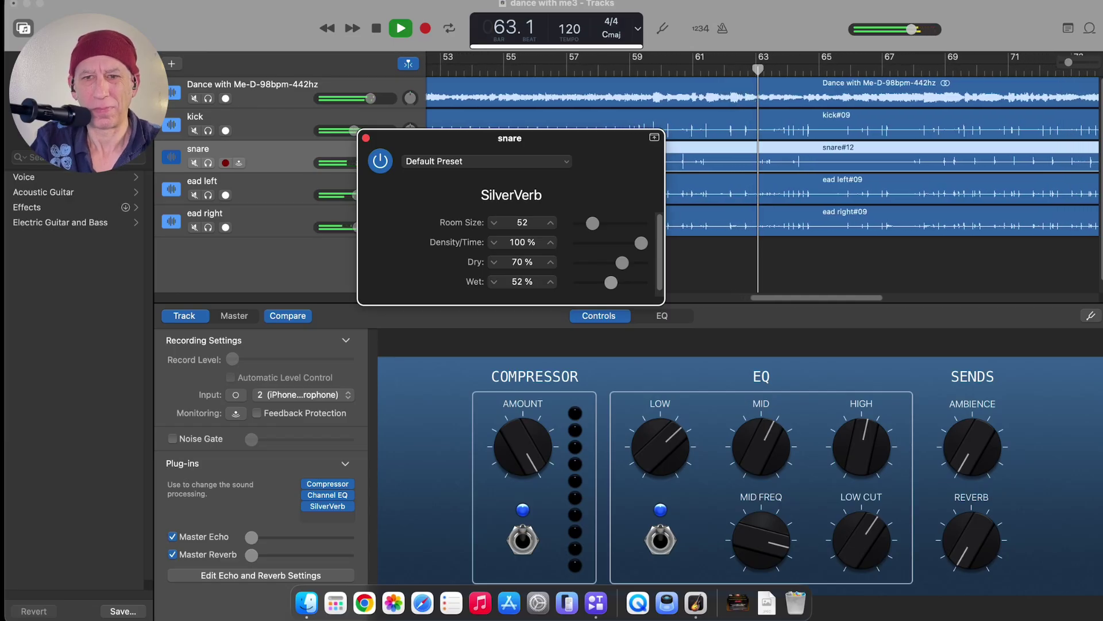
left_click_drag(611, 282, 602, 282)
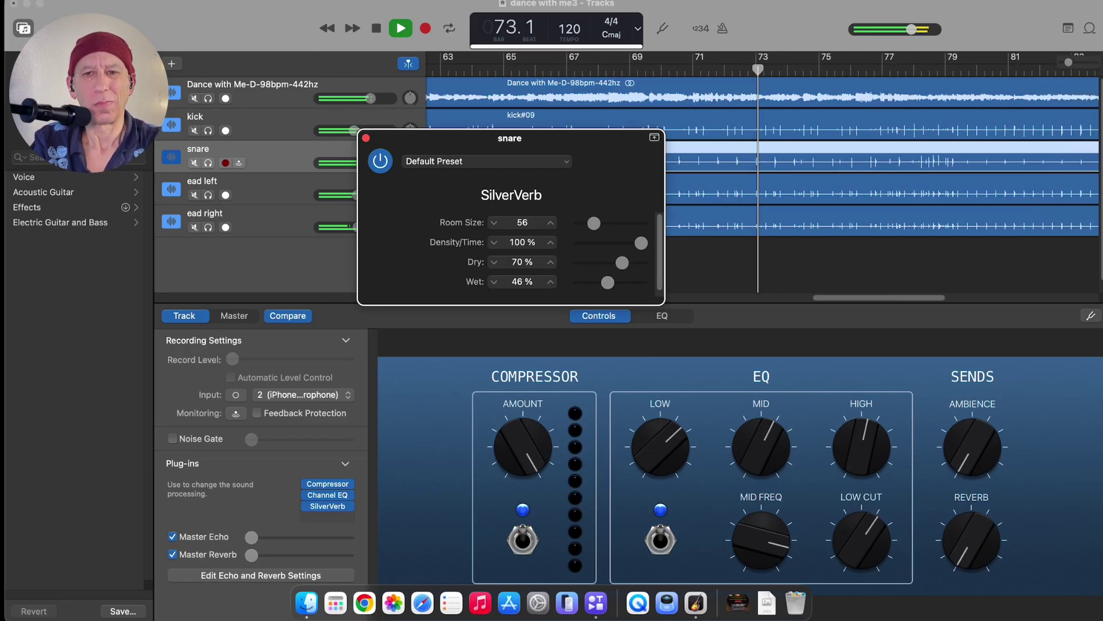
left_click_drag(593, 223, 591, 223)
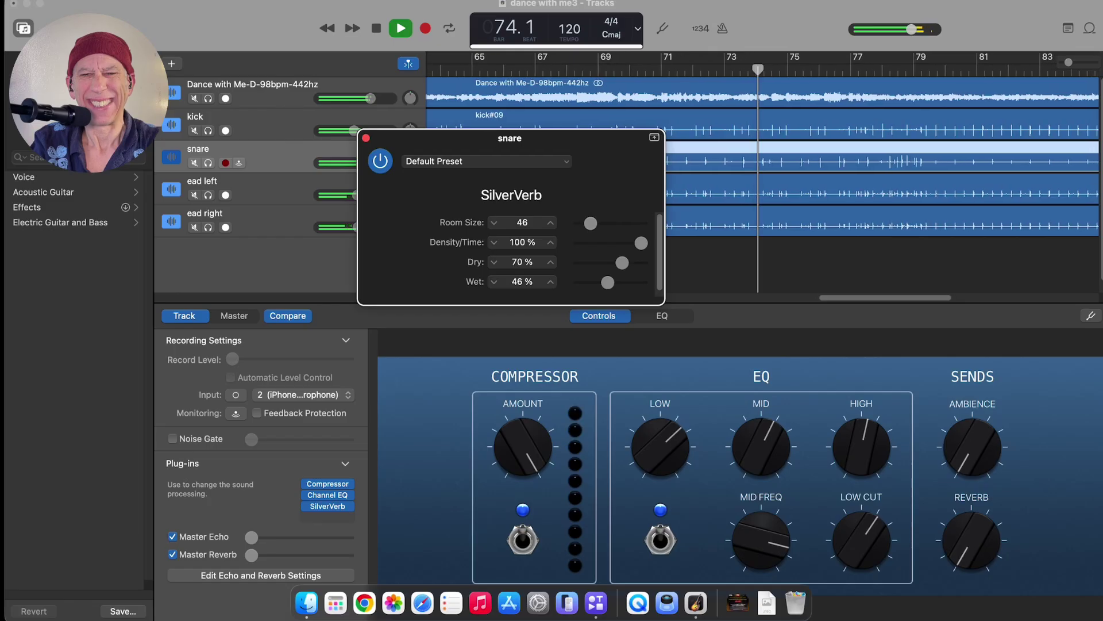
left_click_drag(607, 283, 602, 283)
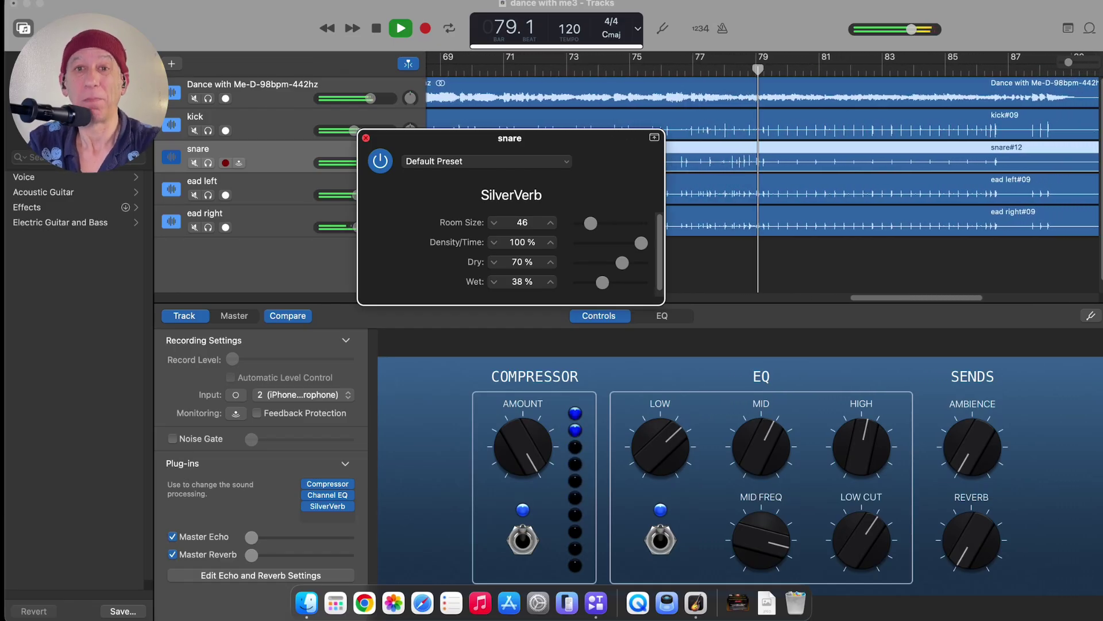
key("super+w")
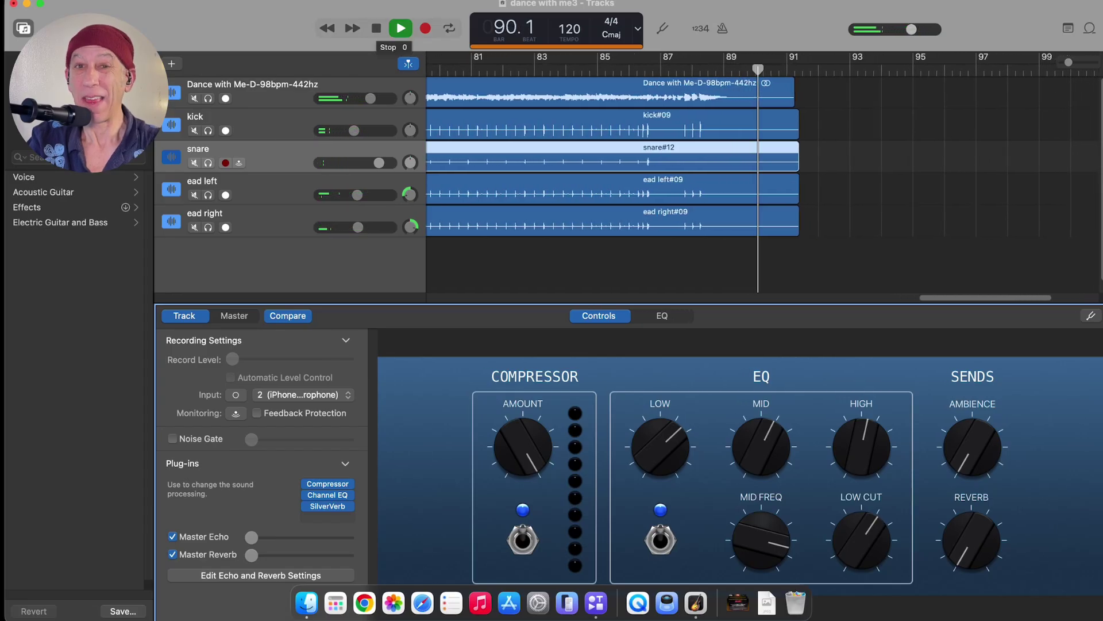
left_click(376, 28)
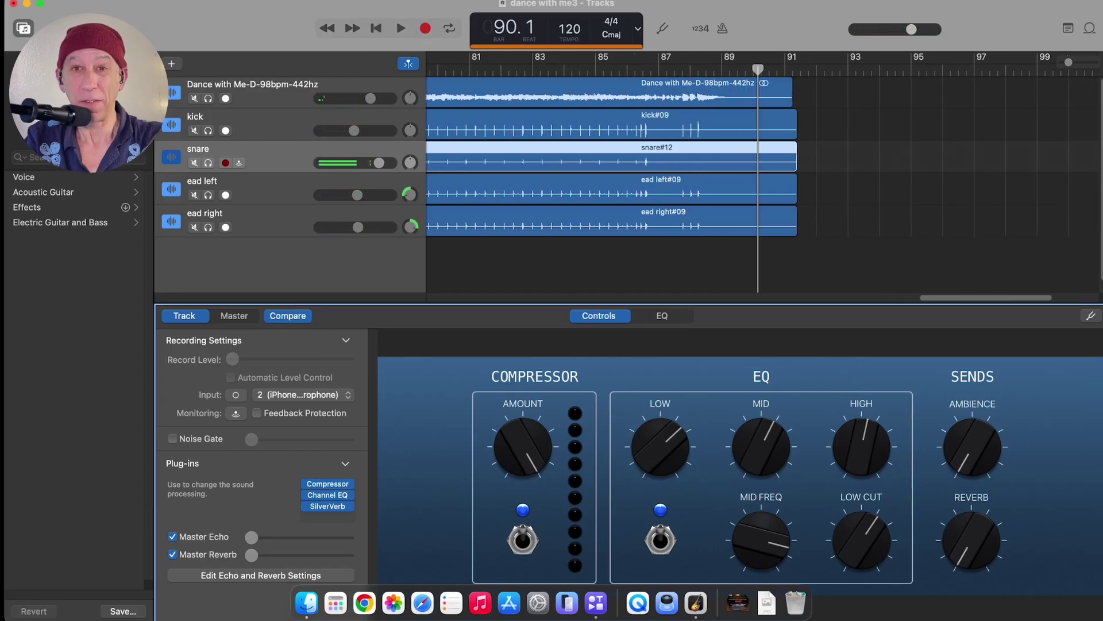